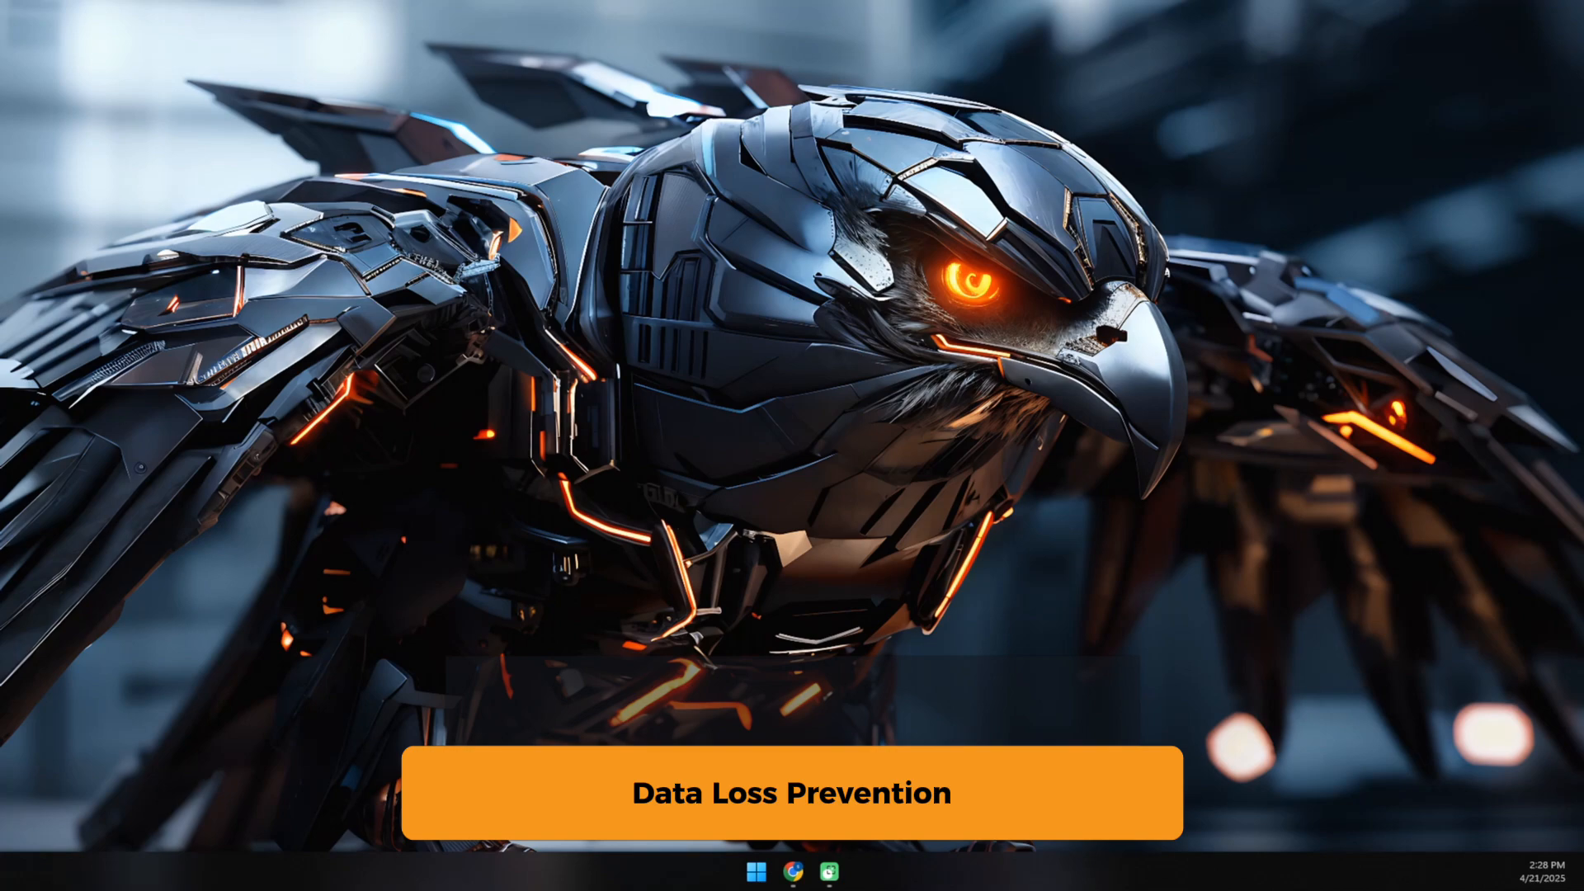
Switch to Chrome and reload the HTTPS Post page on dlptest.com
{"action": "left_click_drag", "start_coordinate": [2, 660], "coordinate": [839, 211]}
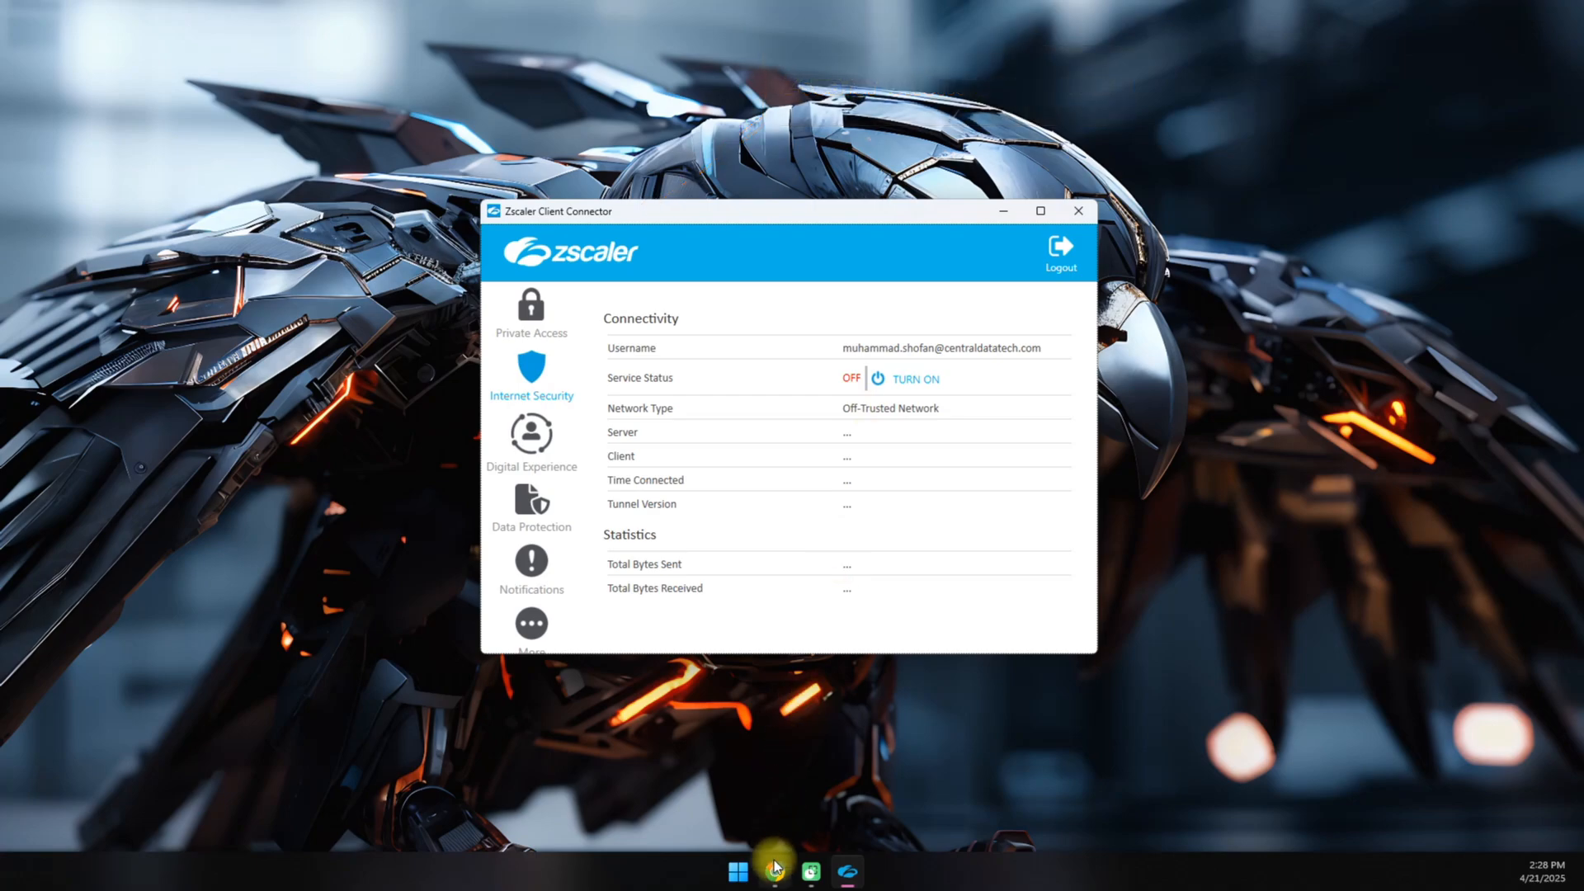
{"action": "mouse_move", "coordinate": [776, 868]}
{"action": "left_click", "coordinate": [789, 782]}
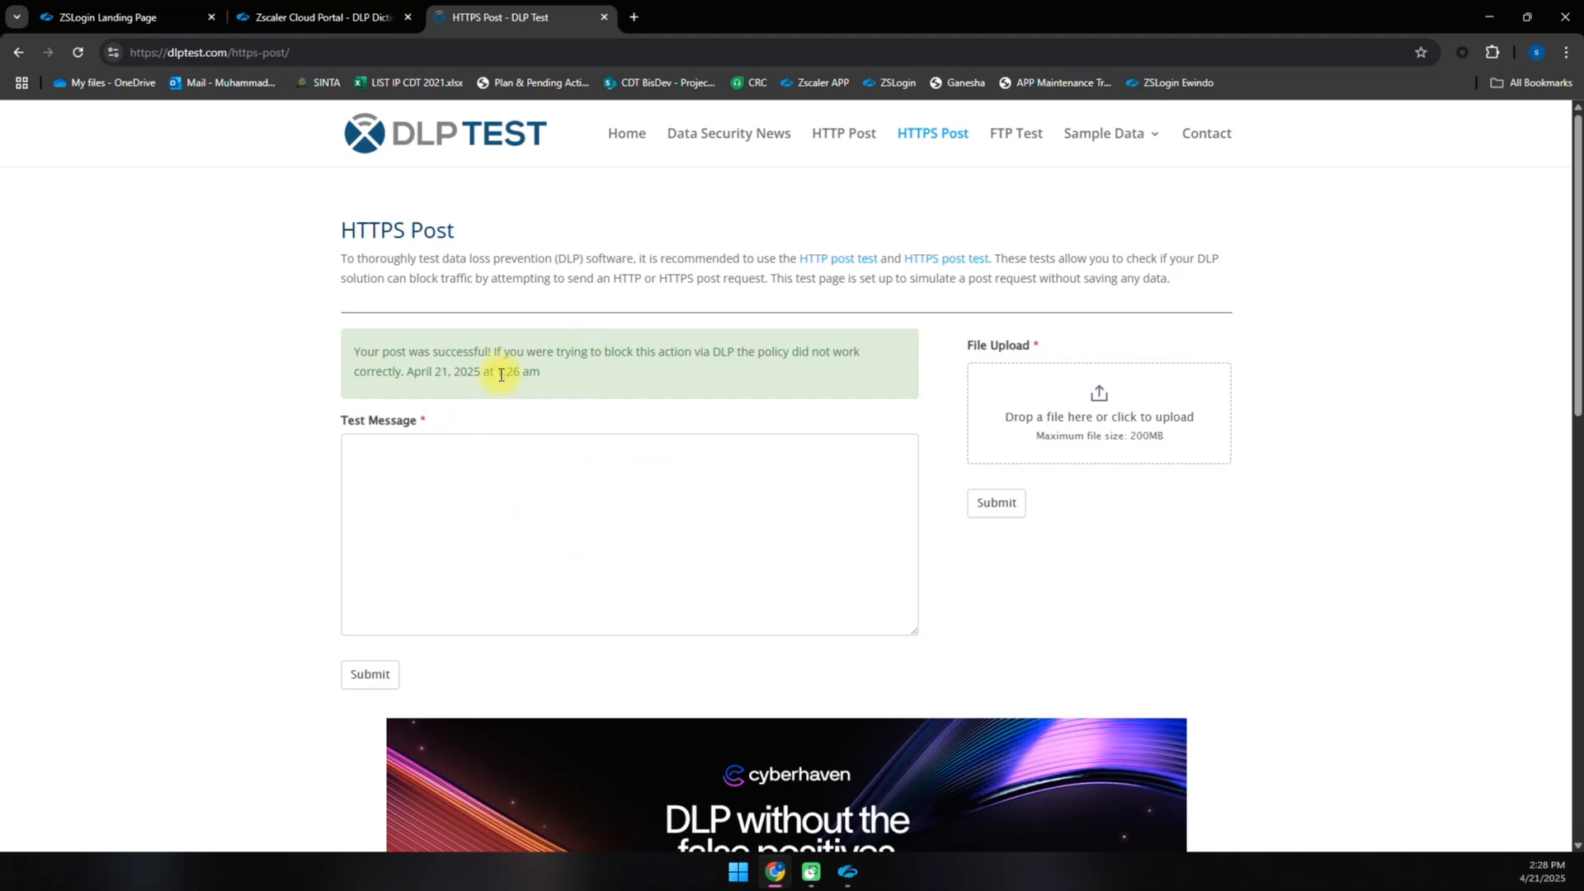
{"action": "left_click", "coordinate": [77, 52]}
{"action": "left_click", "coordinate": [856, 182]}
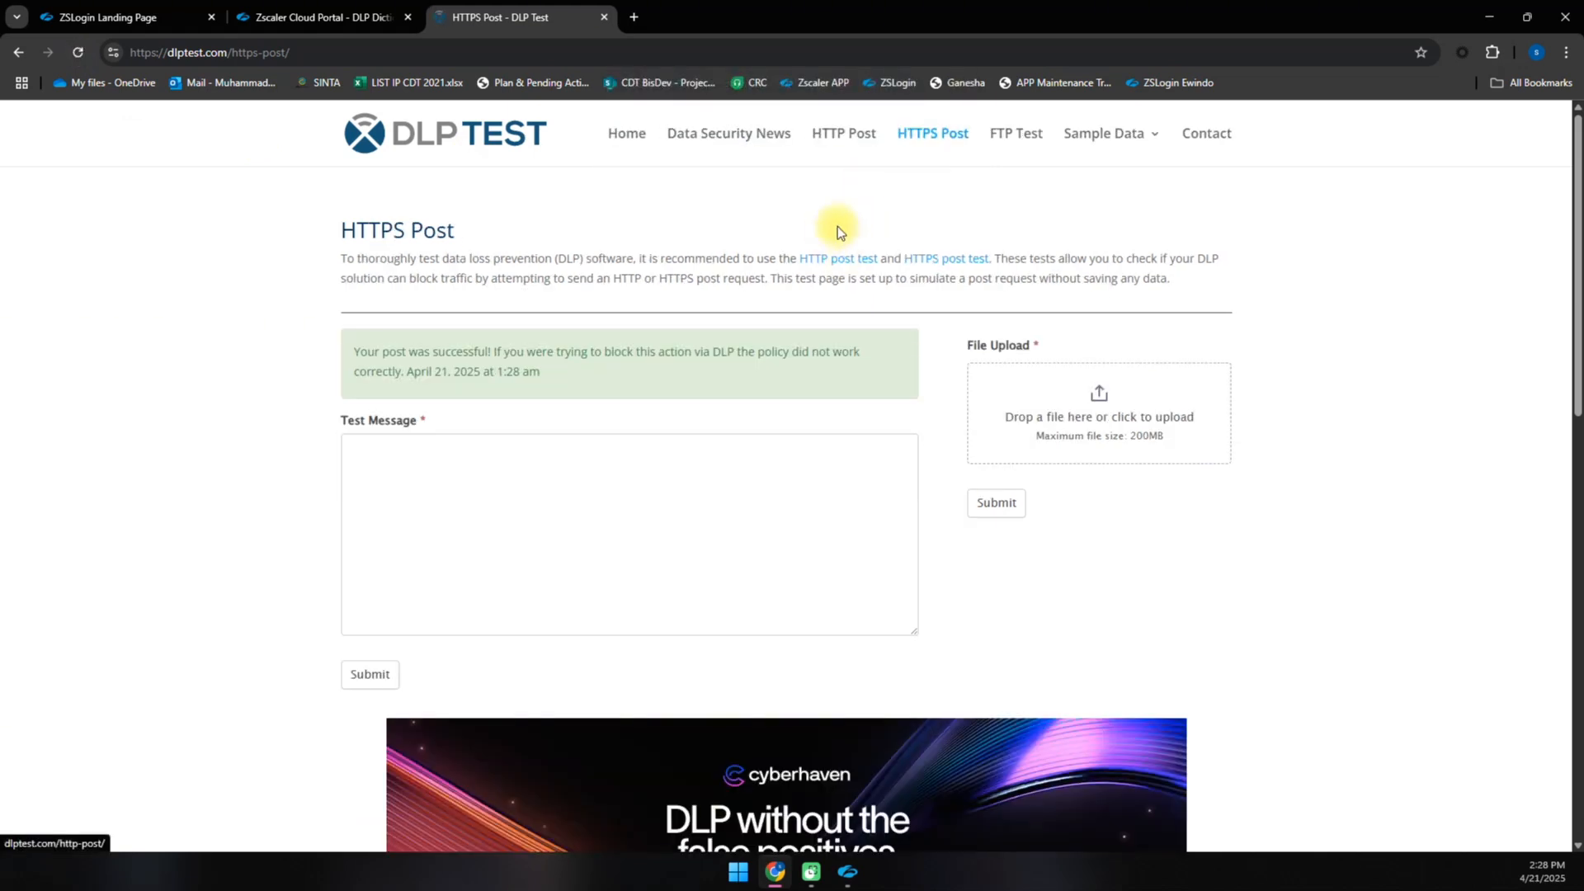
Open the DLP Test sample data page and copy the first nine rows of names, SSNs and credit card numbers
{"action": "mouse_move", "coordinate": [1118, 145]}
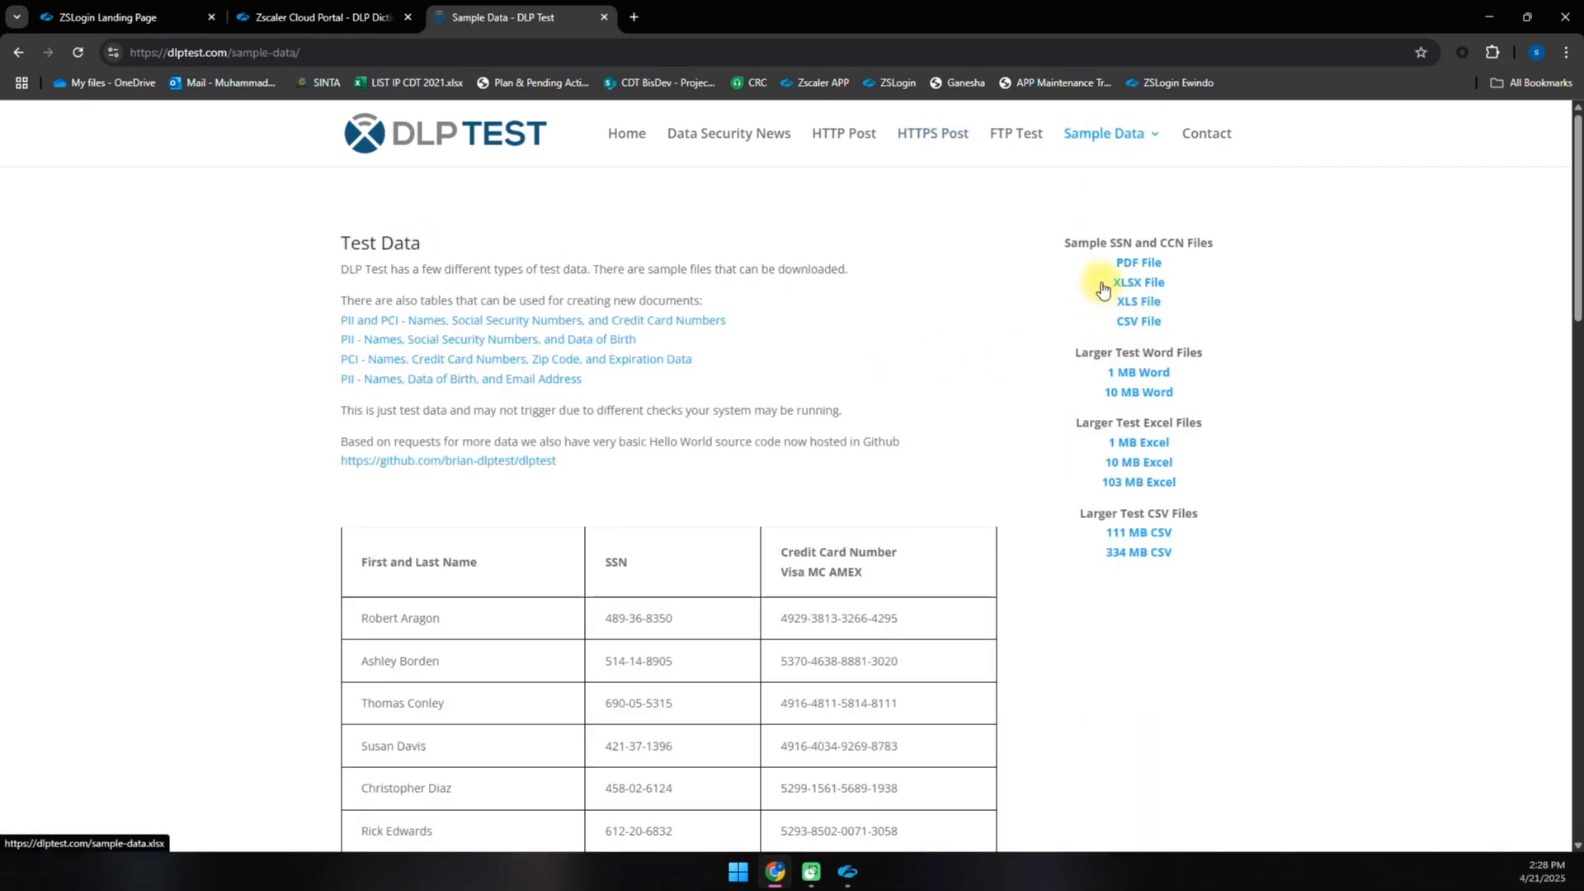
{"action": "left_click_drag", "start_coordinate": [779, 552], "coordinate": [869, 573]}
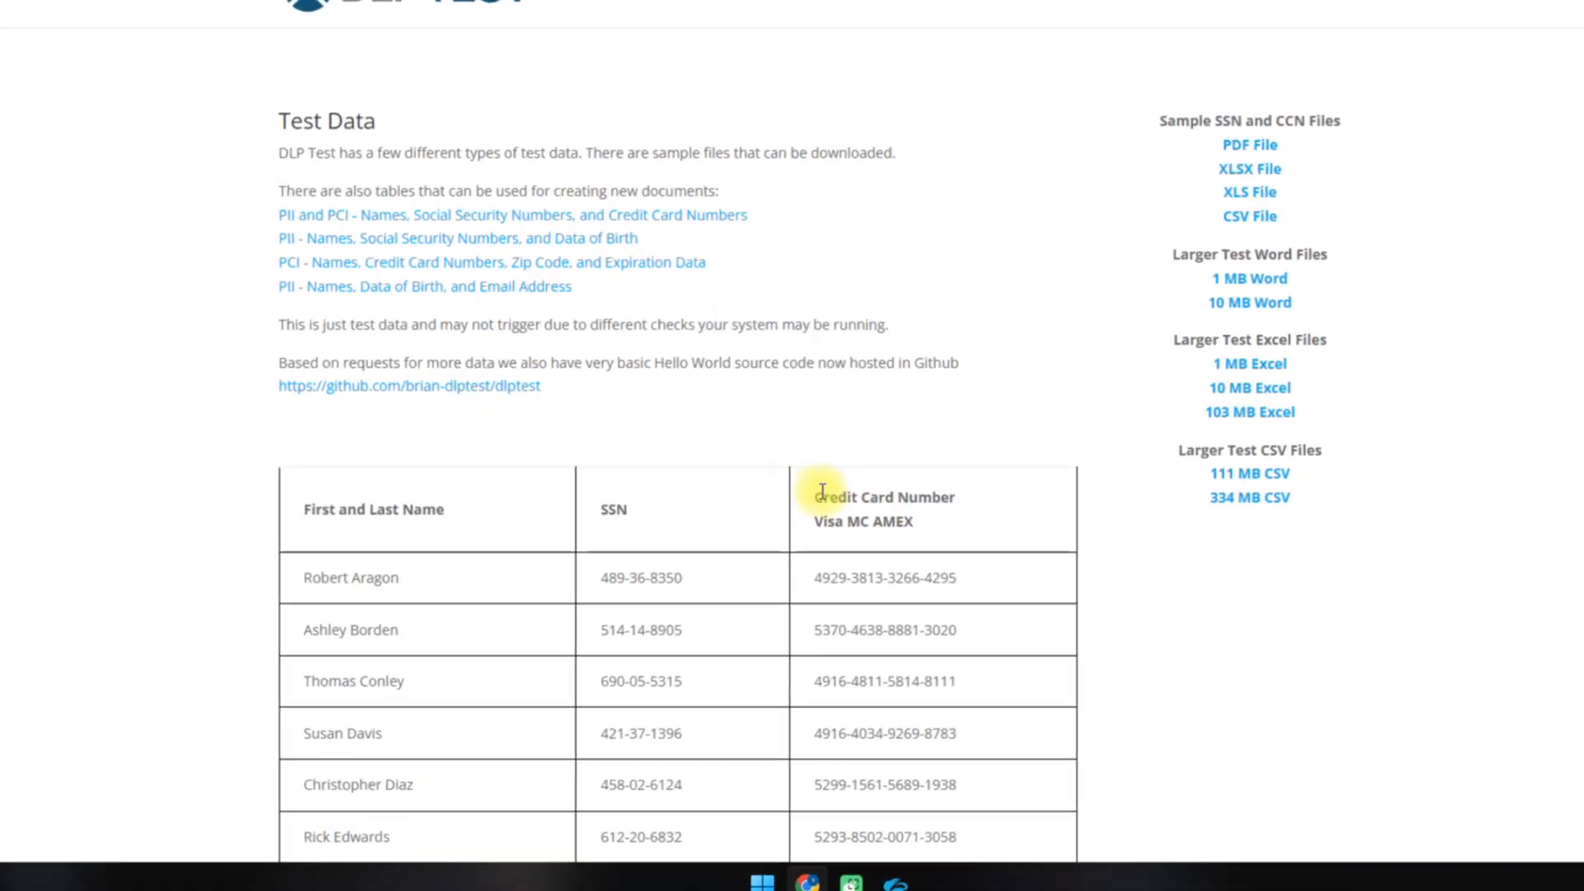
{"action": "left_click", "coordinate": [1027, 424]}
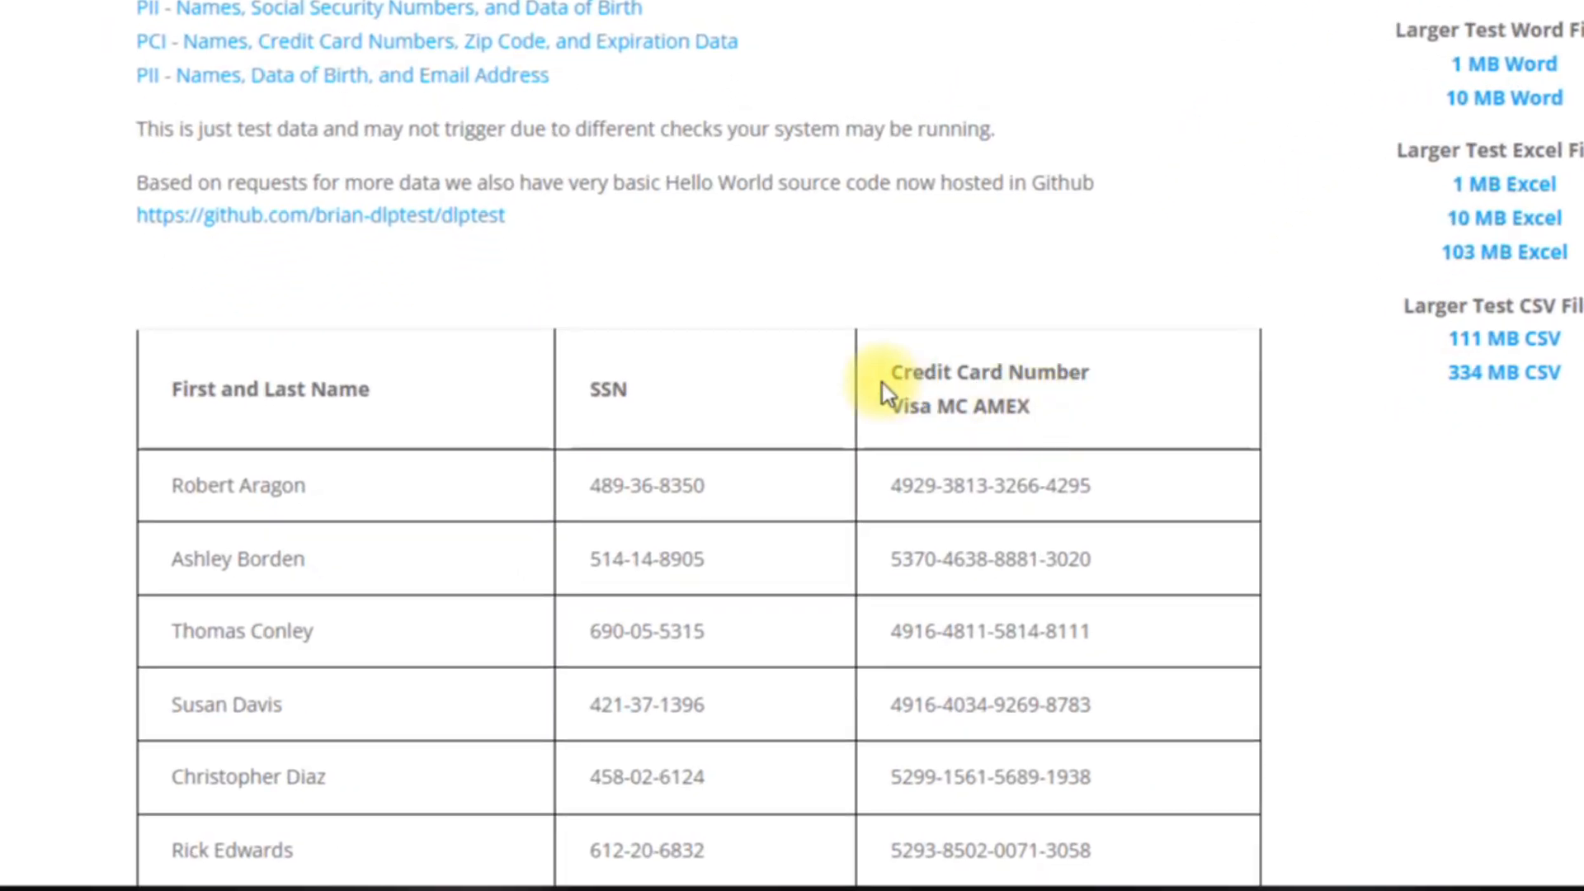
{"action": "left_click_drag", "start_coordinate": [893, 373], "coordinate": [1091, 414]}
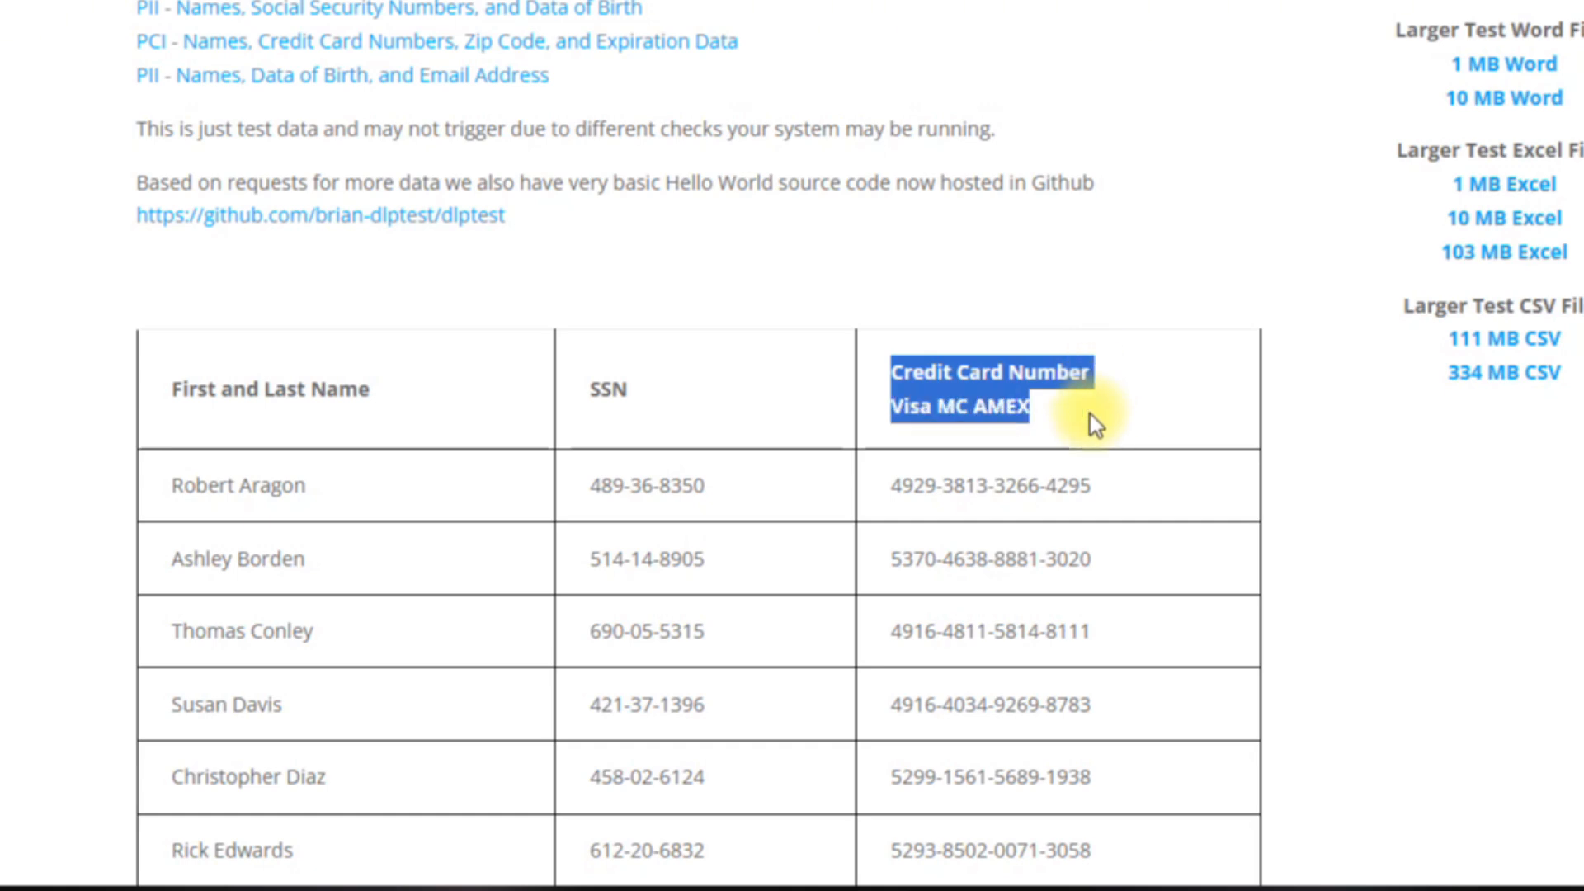
{"action": "scroll", "coordinate": [1090, 414], "scroll_direction": "down", "scroll_amount": 2}
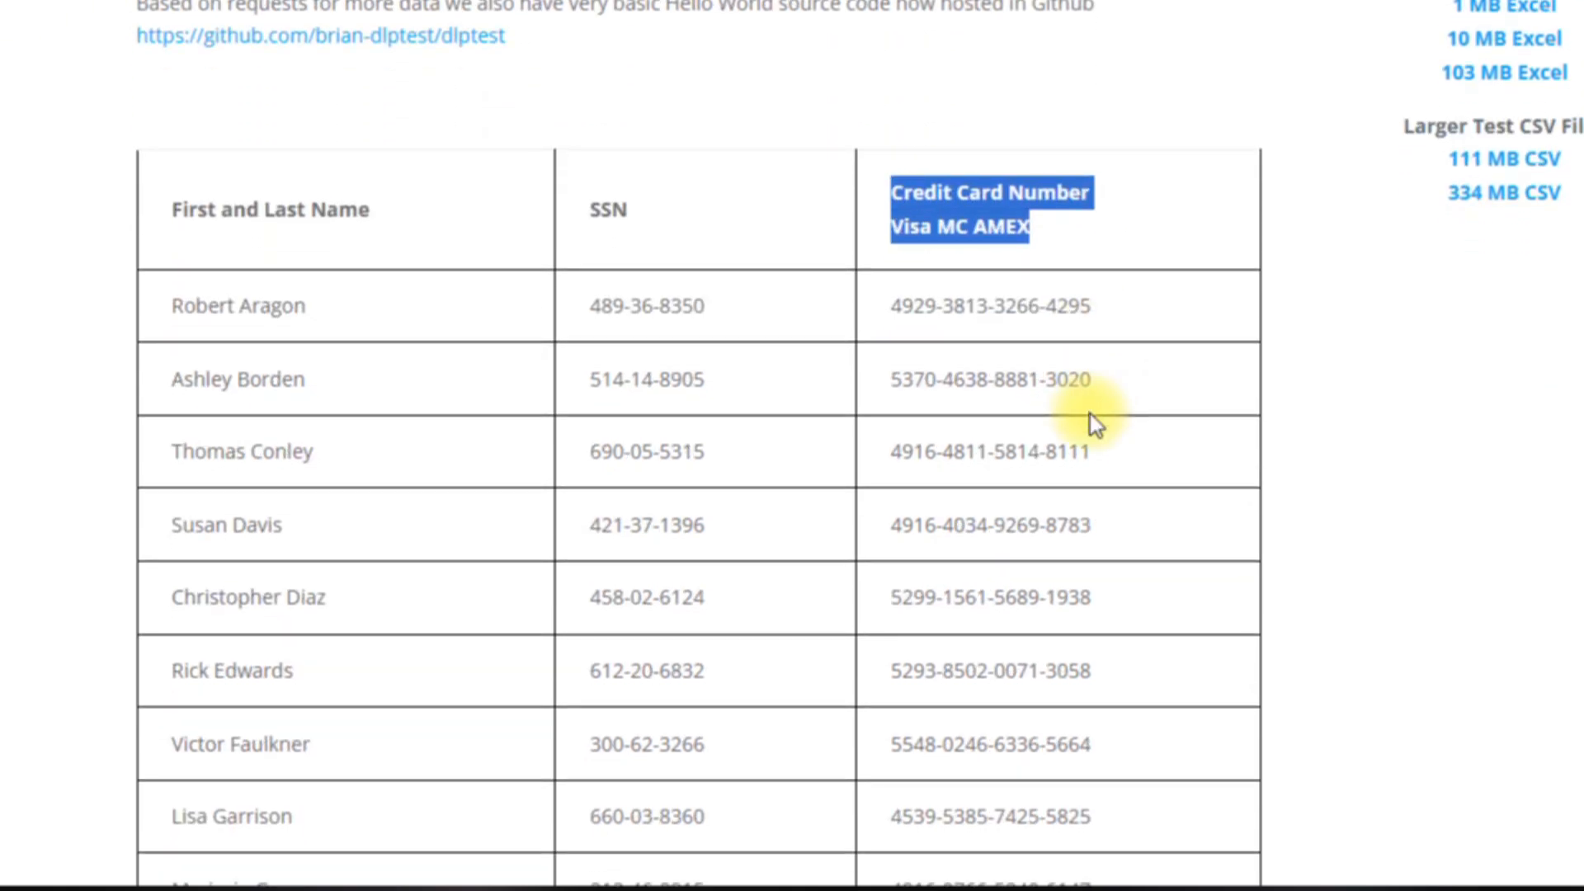
{"action": "left_click", "coordinate": [1091, 414]}
{"action": "left_click_drag", "start_coordinate": [165, 313], "coordinate": [1188, 552]}
{"action": "key", "text": "ctrl+c"}
Return to the HTTPS Post test page and paste the copied sample rows into the Test Message field
{"action": "scroll", "coordinate": [1079, 537], "scroll_direction": "down", "scroll_amount": 3}
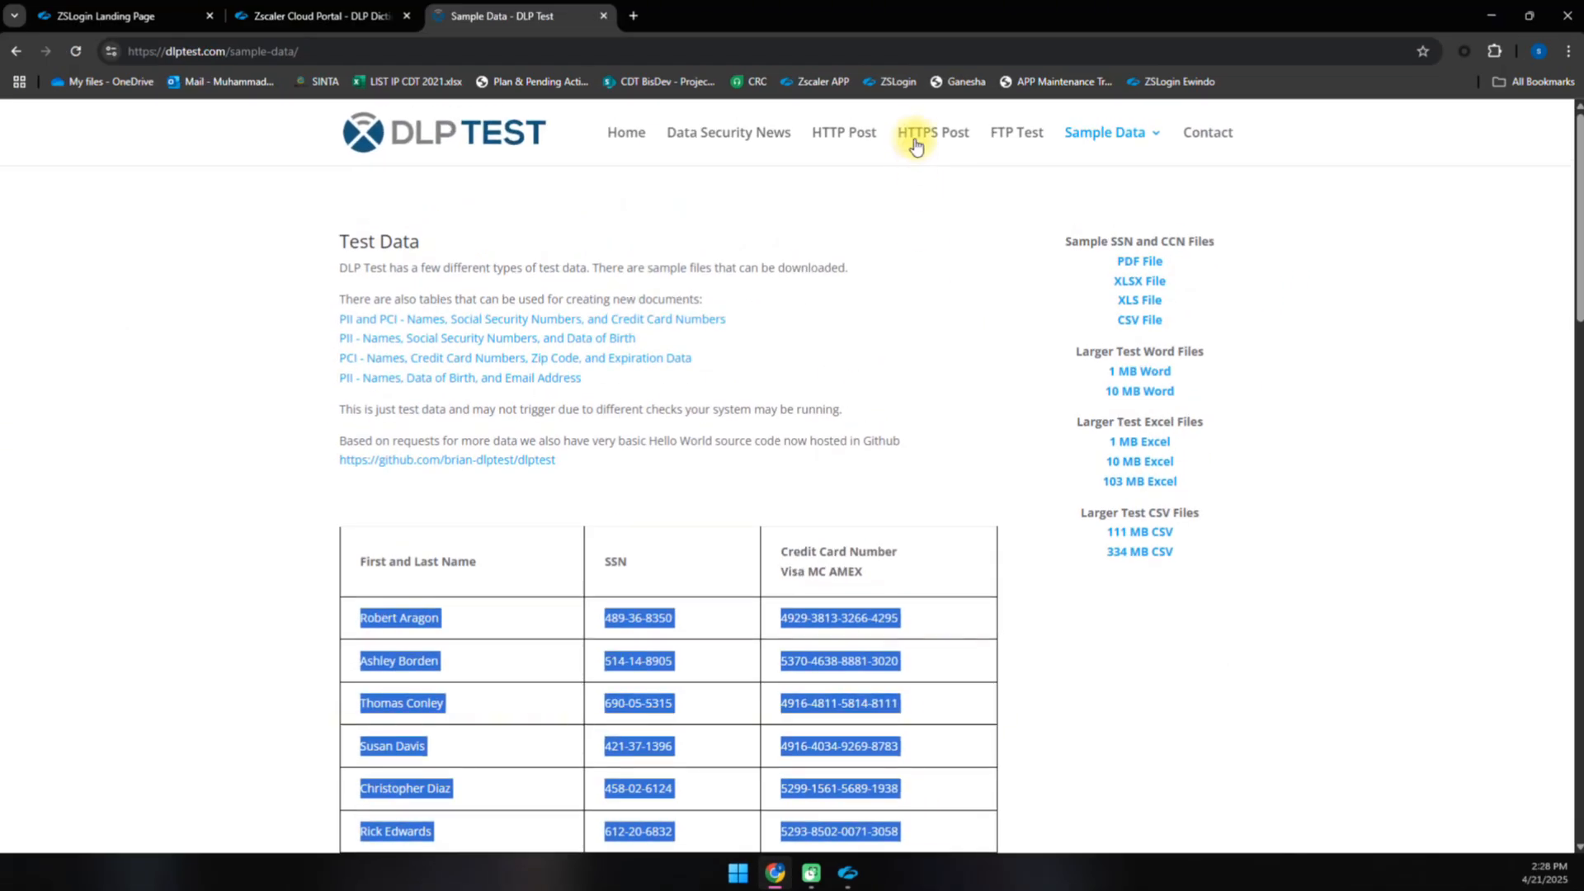
{"action": "left_click", "coordinate": [890, 163]}
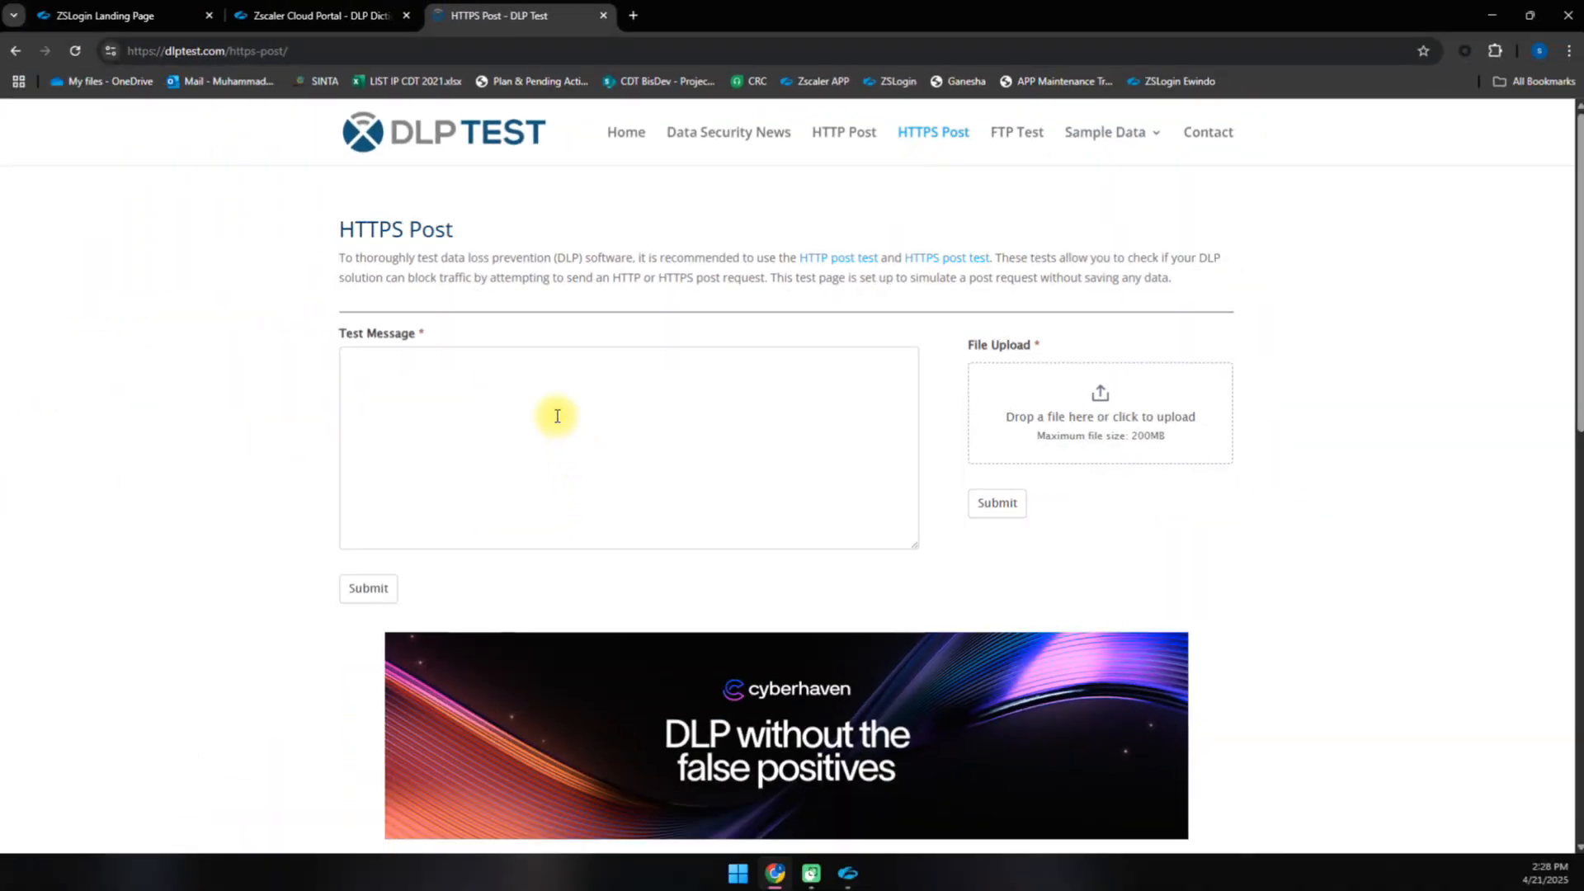
{"action": "left_click", "coordinate": [548, 408]}
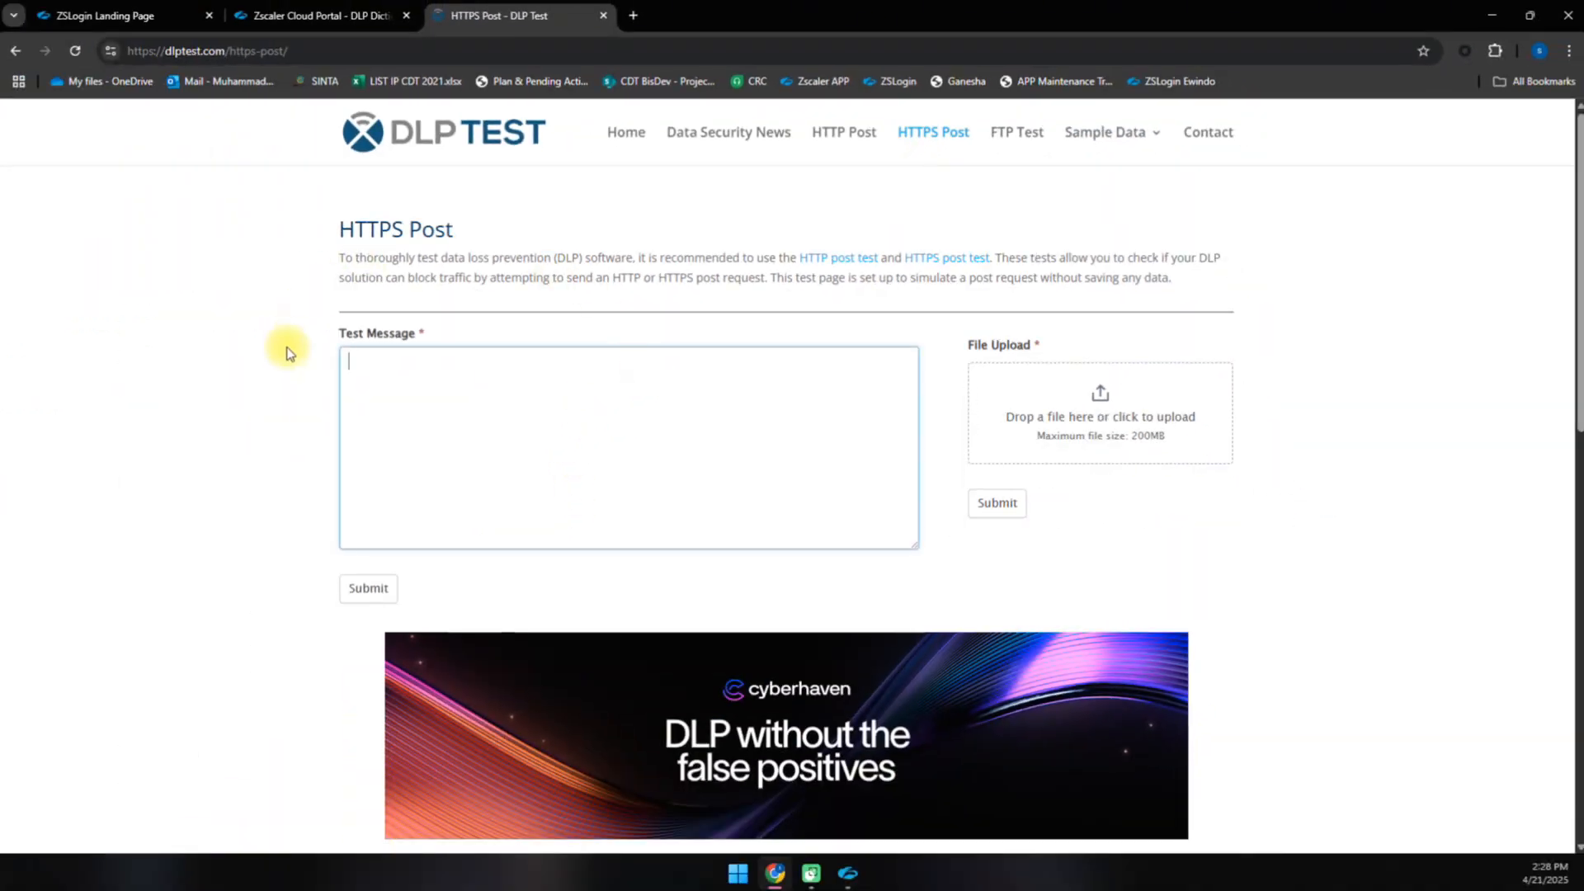
{"action": "left_click_drag", "start_coordinate": [341, 333], "coordinate": [440, 335]}
{"action": "left_click", "coordinate": [456, 453]}
{"action": "key", "text": "ctrl+v"}
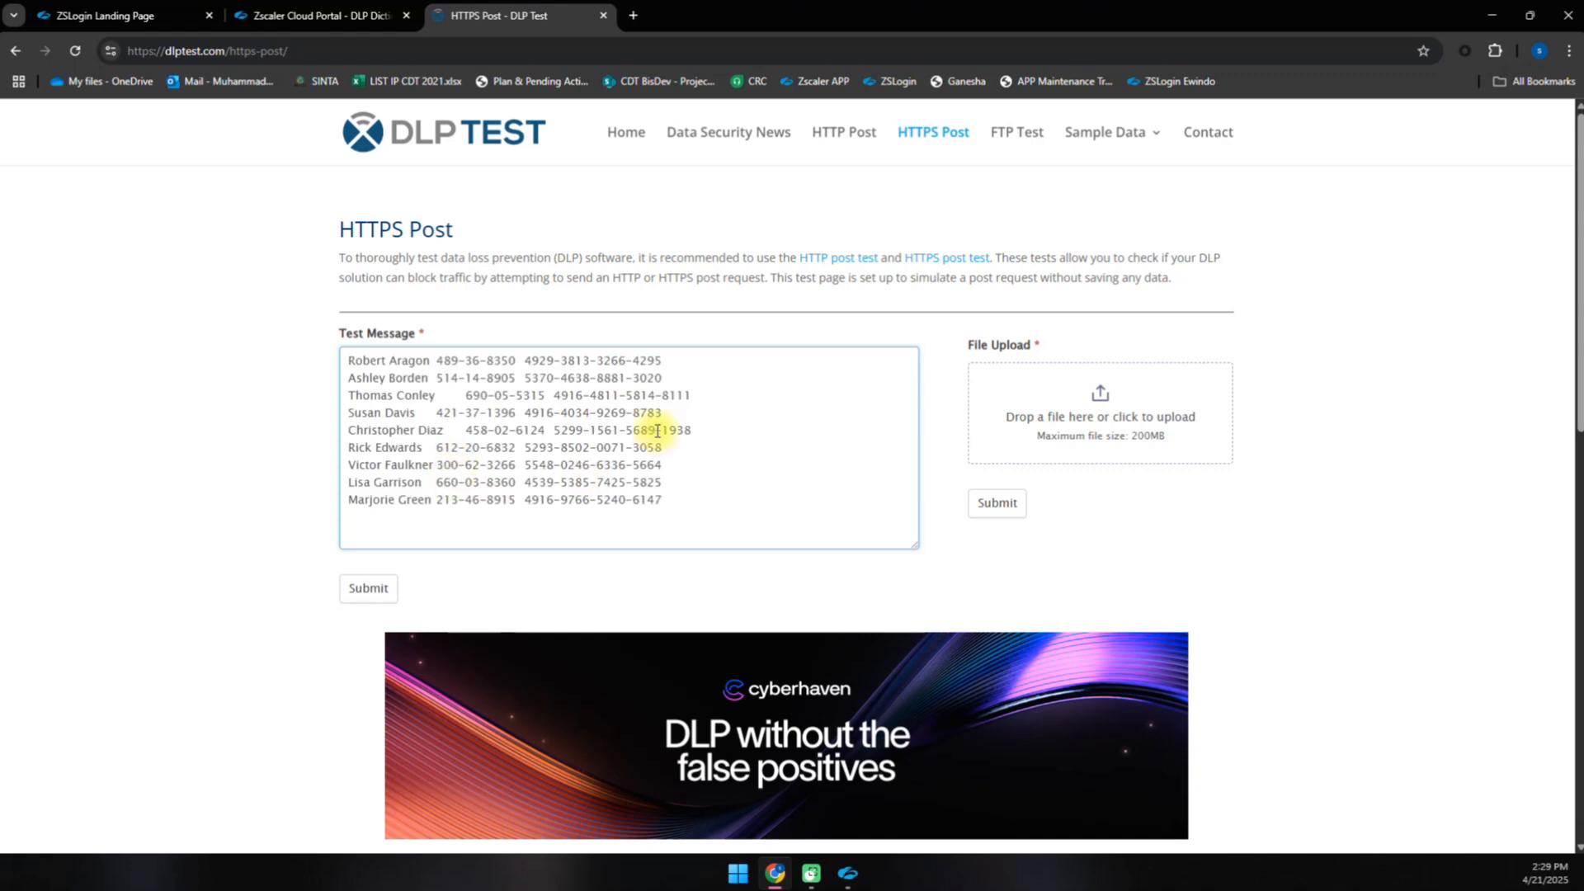
Submit the test message and read the response shown above the form
{"action": "left_click", "coordinate": [369, 589]}
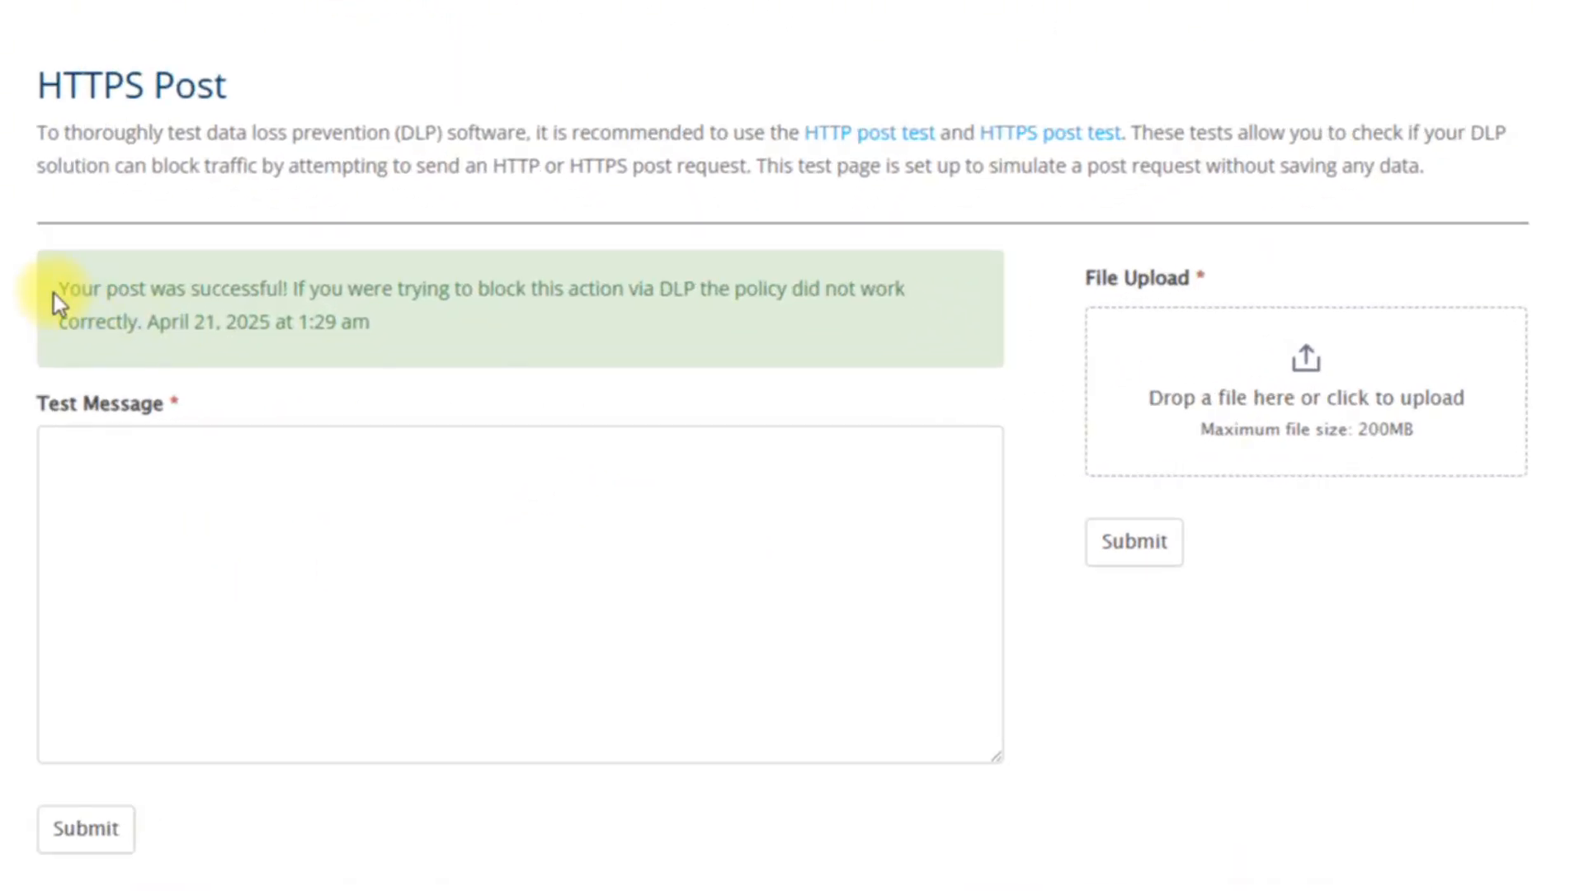
{"action": "left_click_drag", "start_coordinate": [350, 352], "coordinate": [527, 382]}
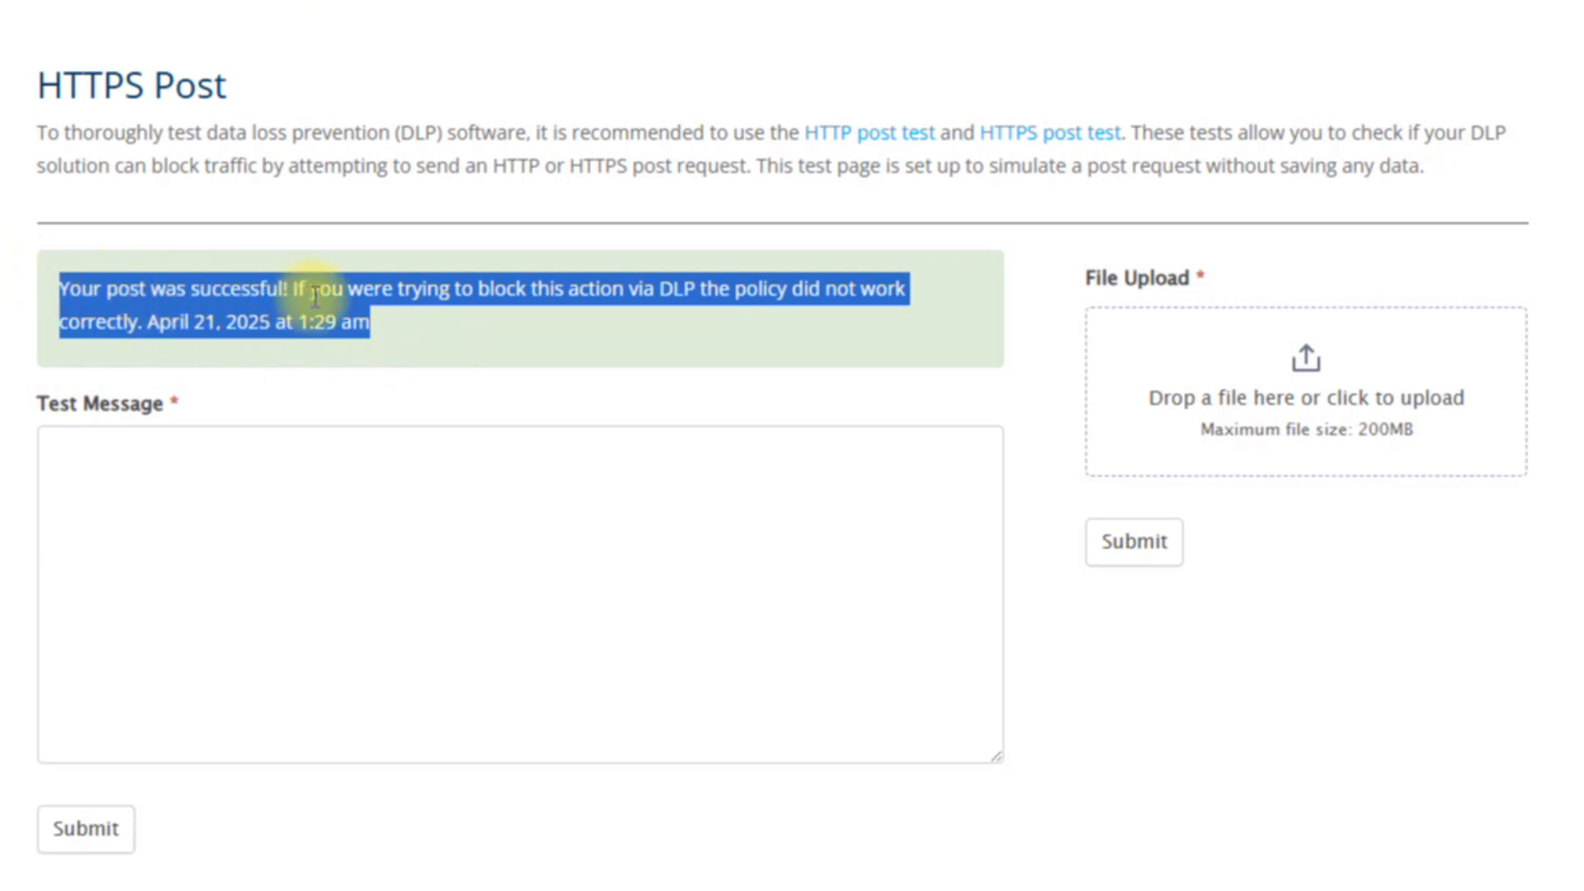
{"action": "left_click", "coordinate": [481, 334]}
{"action": "left_click_drag", "start_coordinate": [298, 289], "coordinate": [500, 311]}
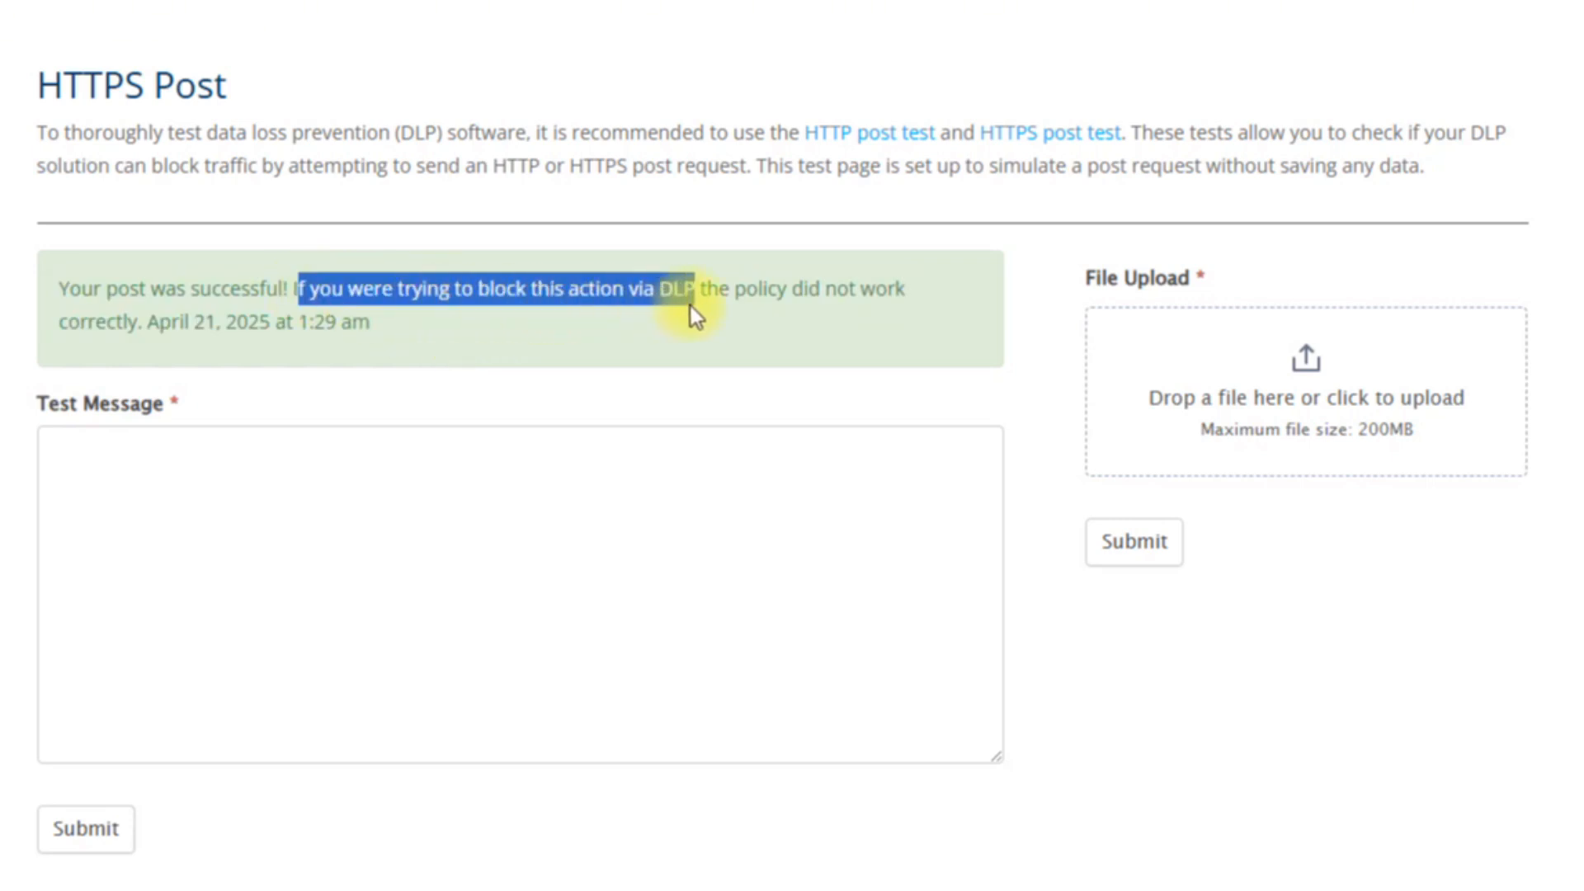
{"action": "left_click", "coordinate": [532, 399]}
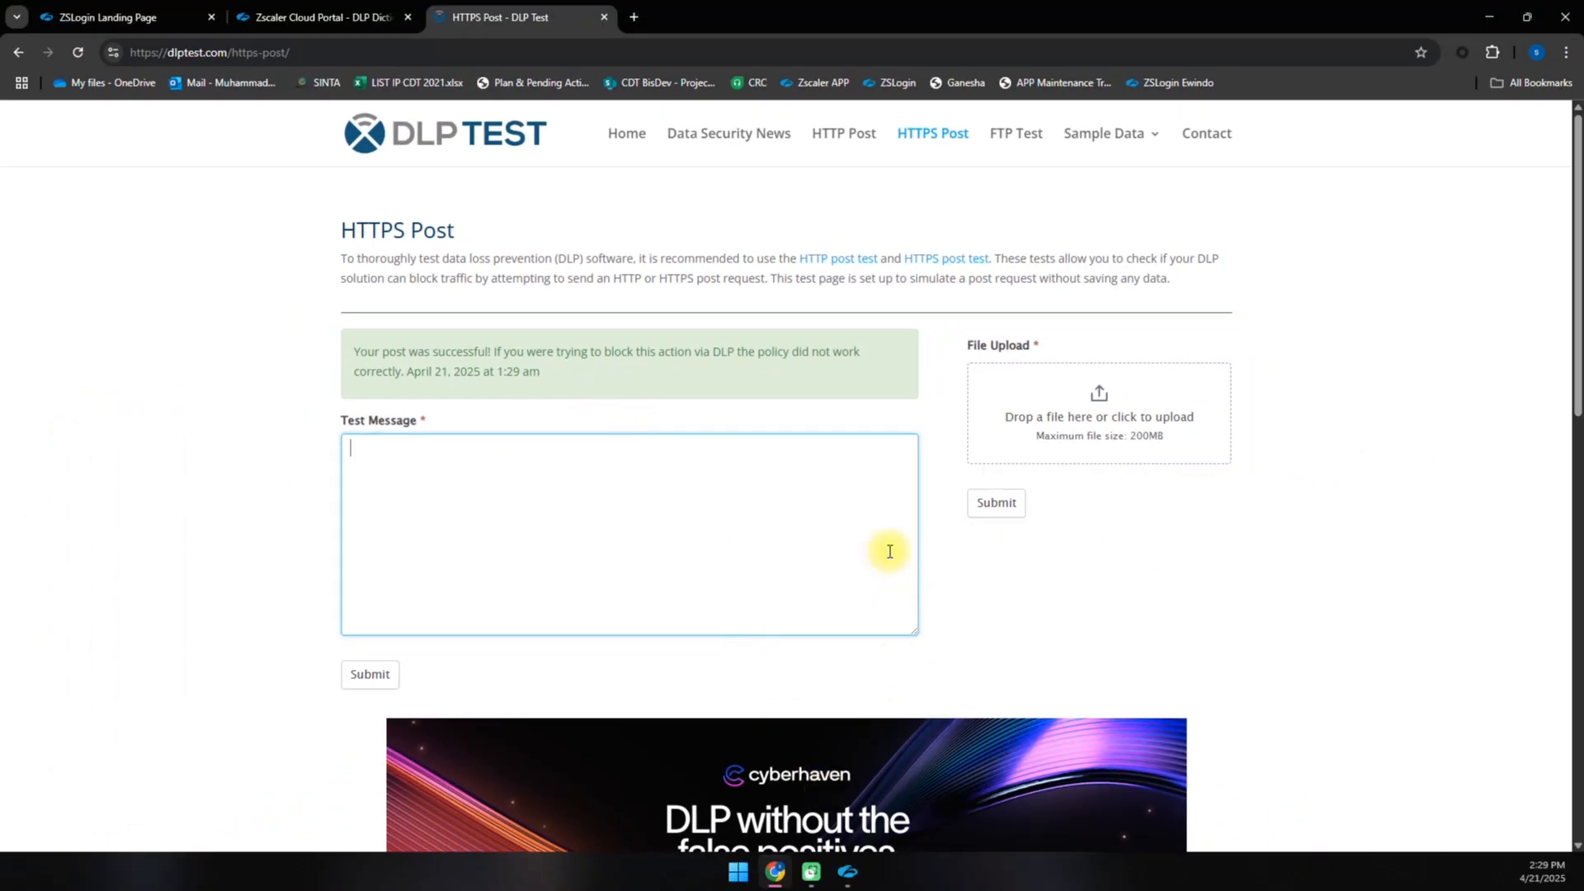
Switch to Zscaler Client Connector and turn on the Internet Security service
{"action": "left_click", "coordinate": [848, 871]}
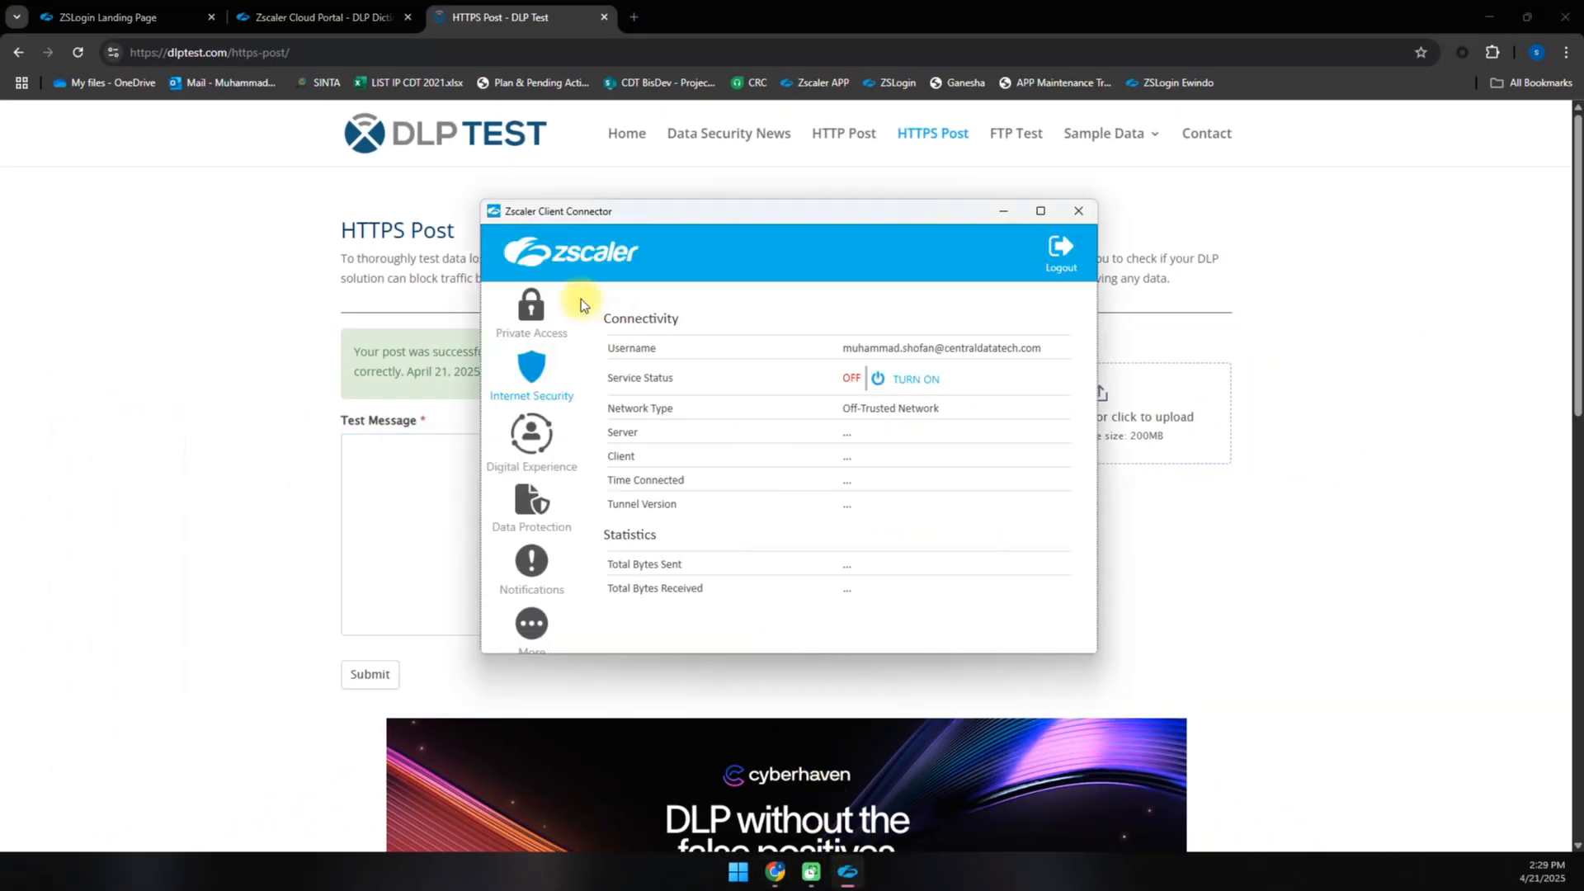
{"action": "left_click", "coordinate": [910, 379]}
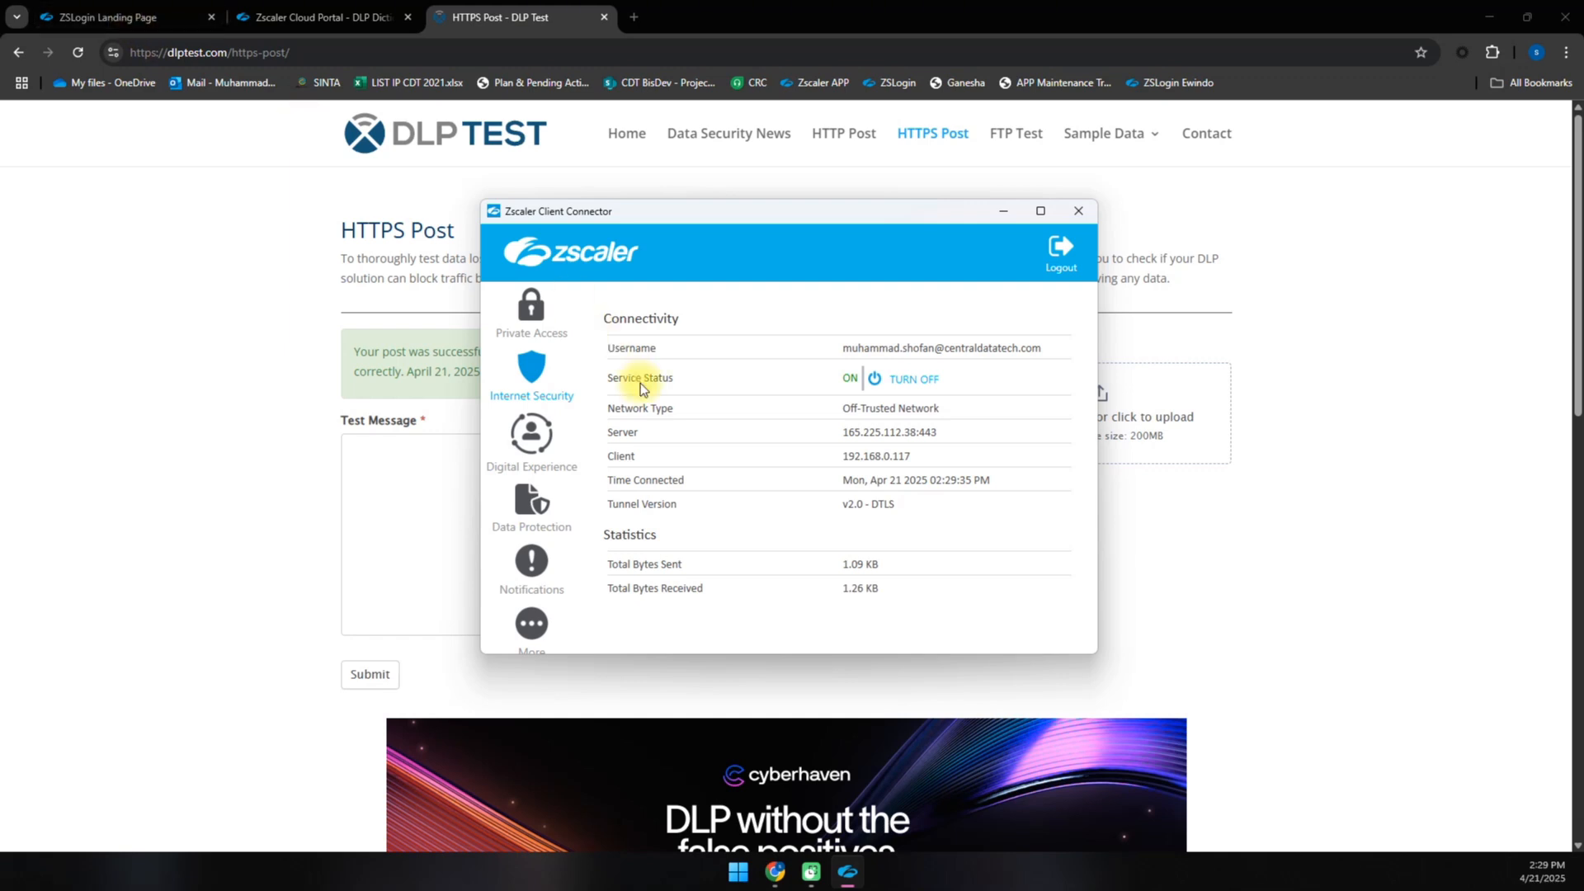
Switch to the Zscaler Cloud Portal in the browser and open the DLP Dictionaries & Engines administration page
{"action": "left_click", "coordinate": [181, 17]}
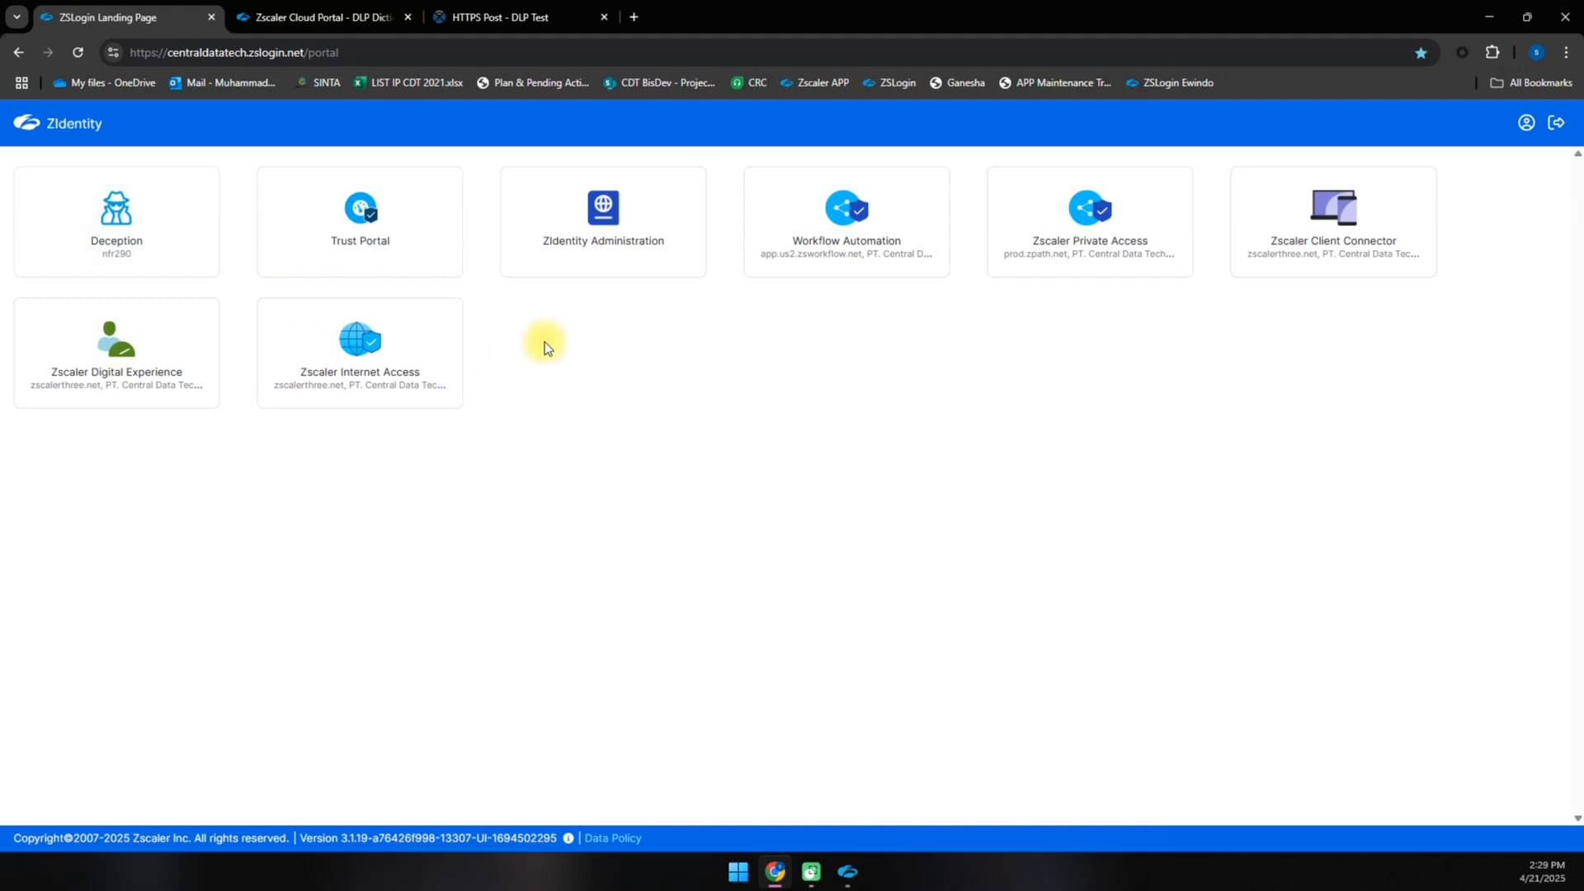
{"action": "left_click", "coordinate": [313, 17]}
{"action": "left_click", "coordinate": [17, 238]}
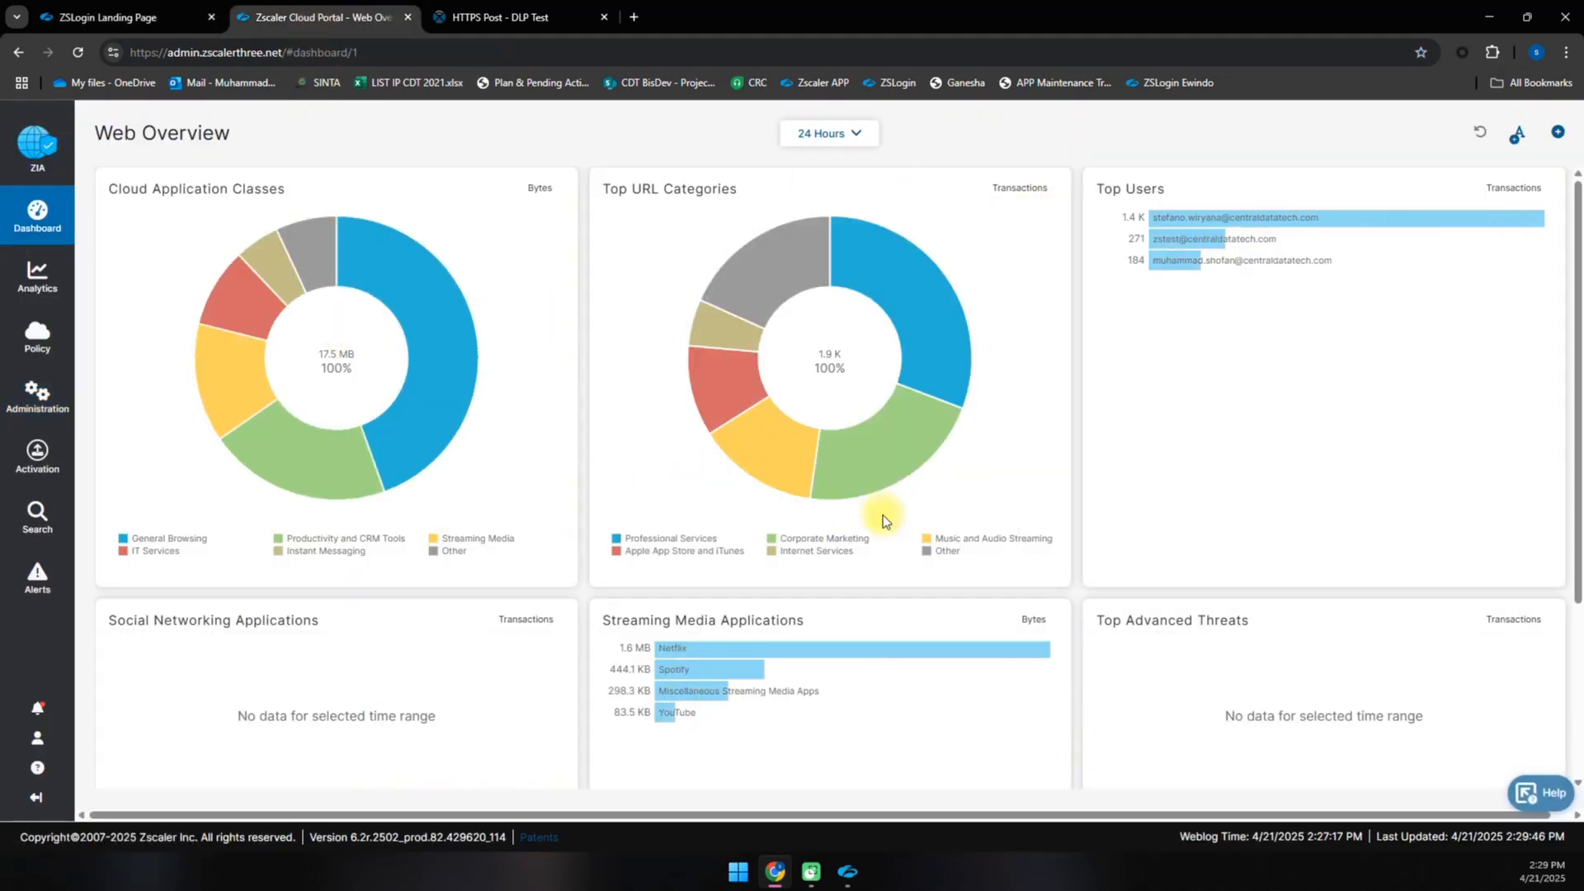
{"action": "mouse_move", "coordinate": [693, 396]}
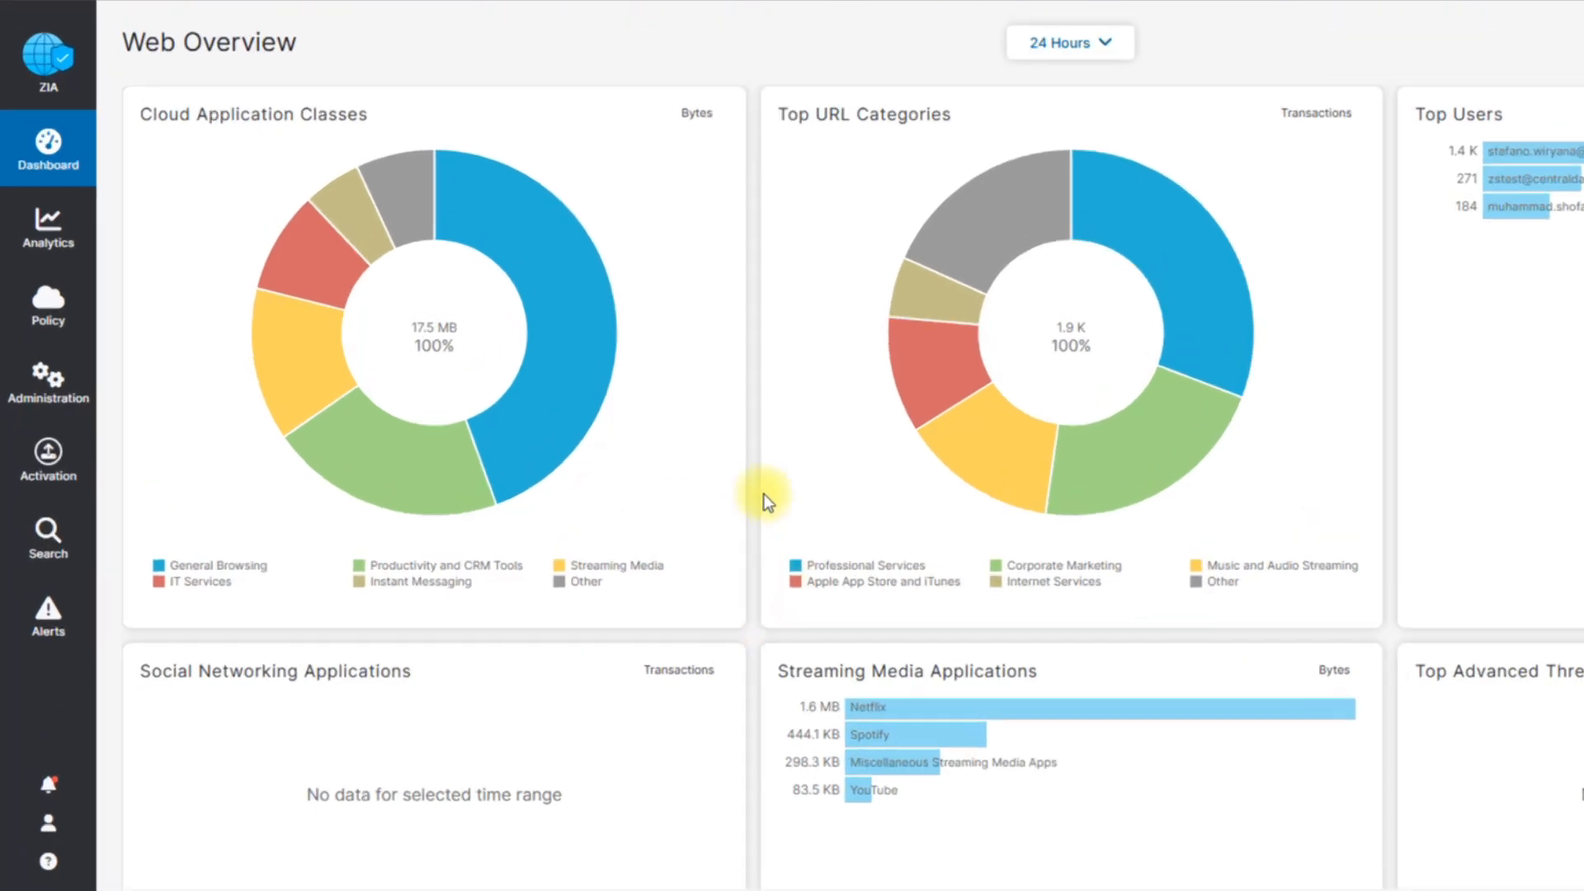
{"action": "mouse_move", "coordinate": [59, 403]}
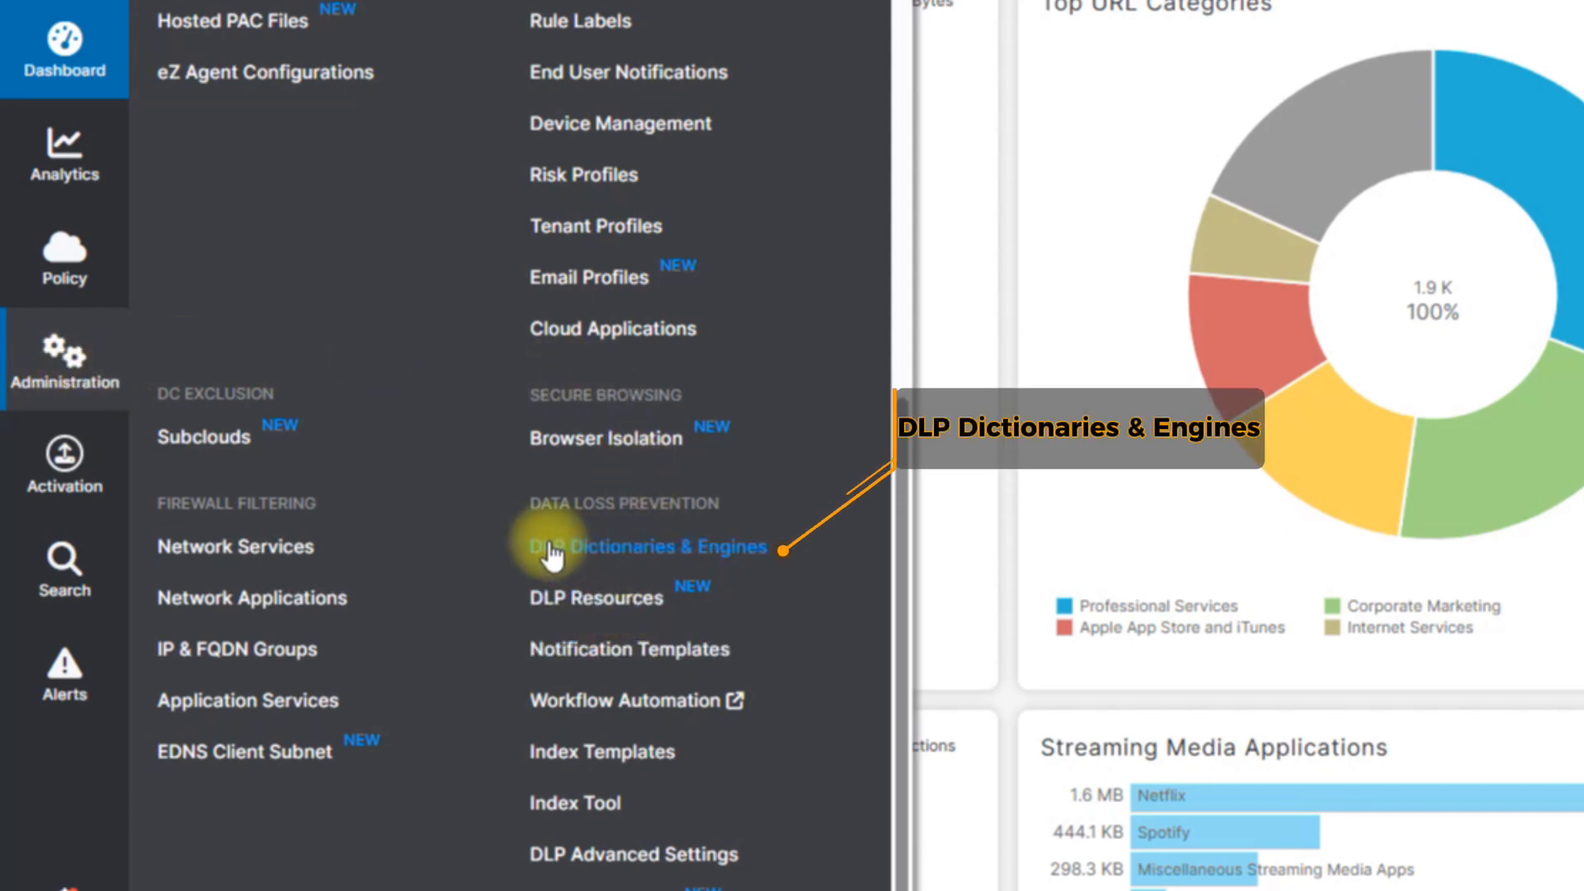
{"action": "left_click", "coordinate": [666, 552]}
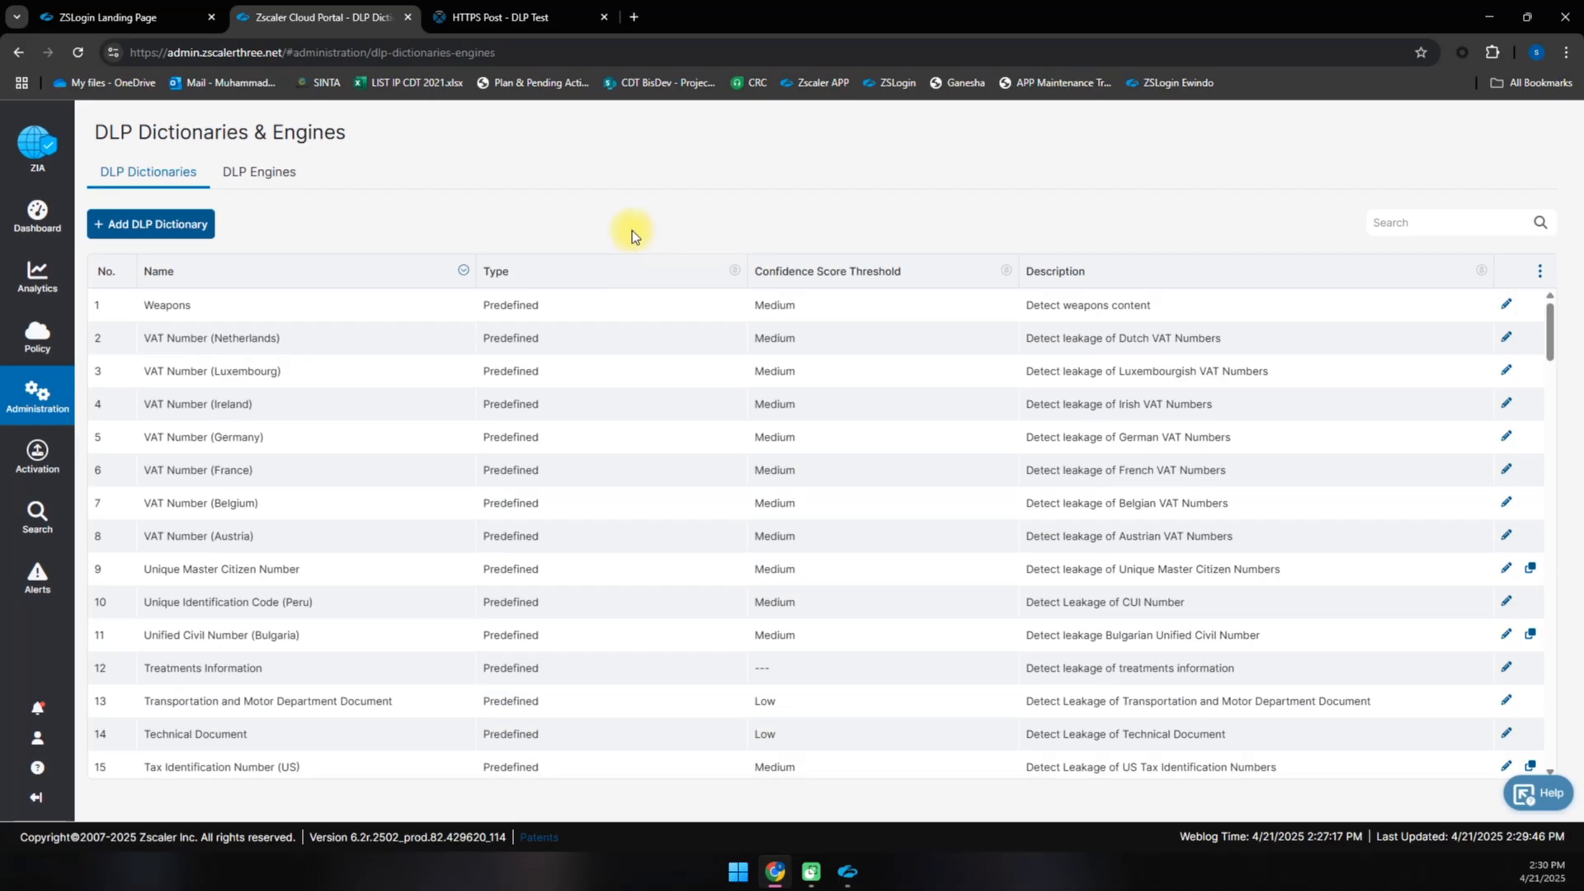
Look through the predefined DLP dictionaries, such as tax identification numbers, tax documents and source code
{"action": "scroll", "coordinate": [408, 432], "scroll_direction": "down", "scroll_amount": 5}
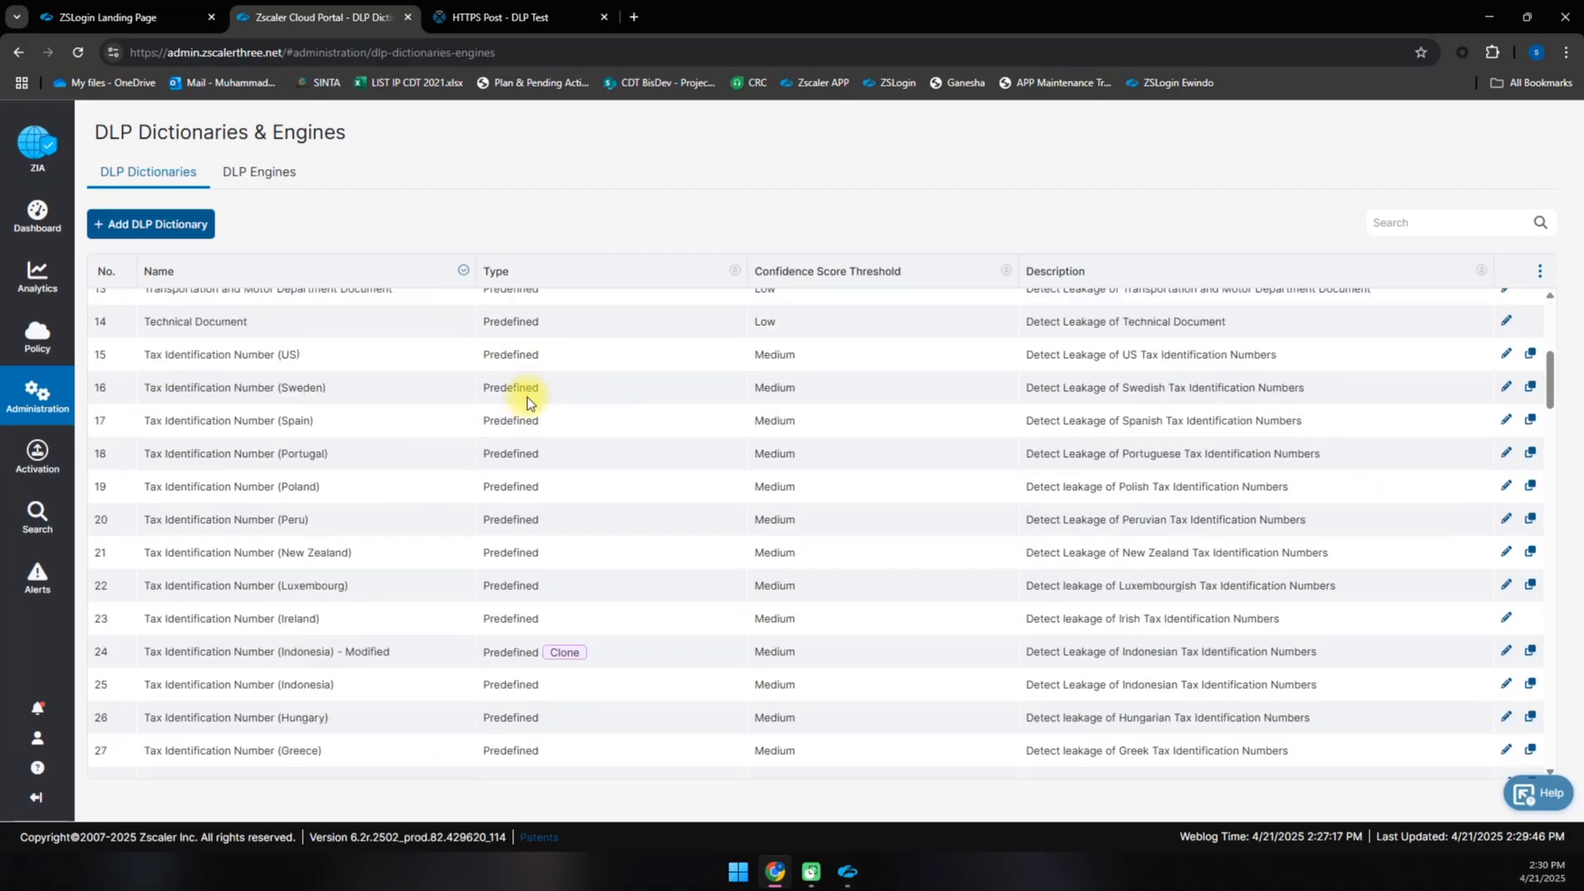
{"action": "scroll", "coordinate": [528, 421], "scroll_direction": "down", "scroll_amount": 1}
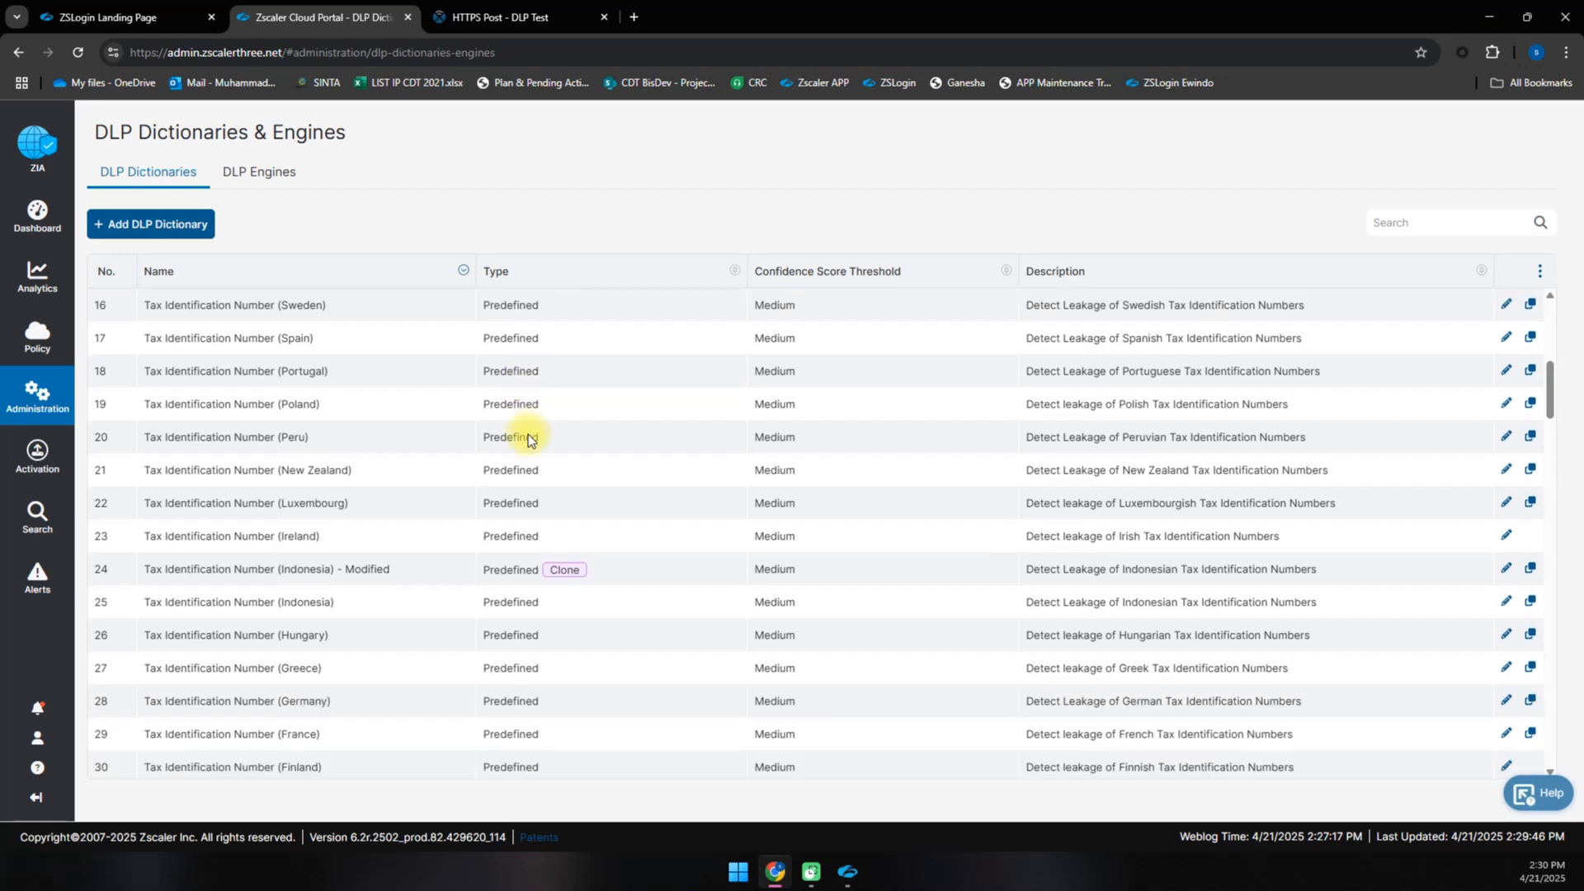
{"action": "scroll", "coordinate": [529, 435], "scroll_direction": "down", "scroll_amount": 3}
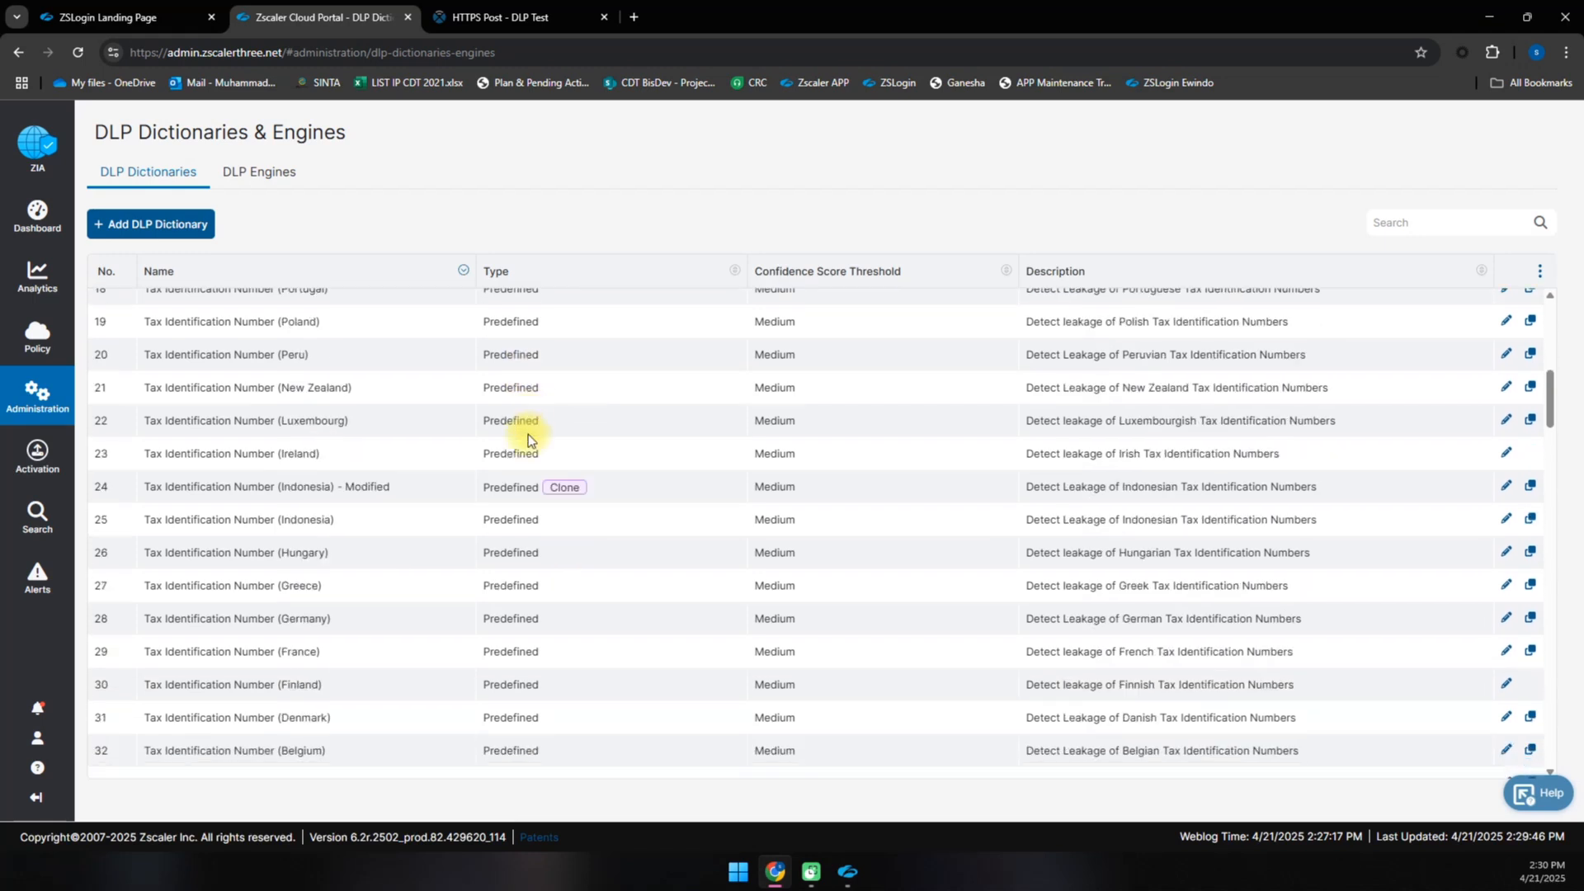
{"action": "left_click_drag", "start_coordinate": [151, 571], "coordinate": [317, 600]}
{"action": "scroll", "coordinate": [319, 602], "scroll_direction": "down", "scroll_amount": 4}
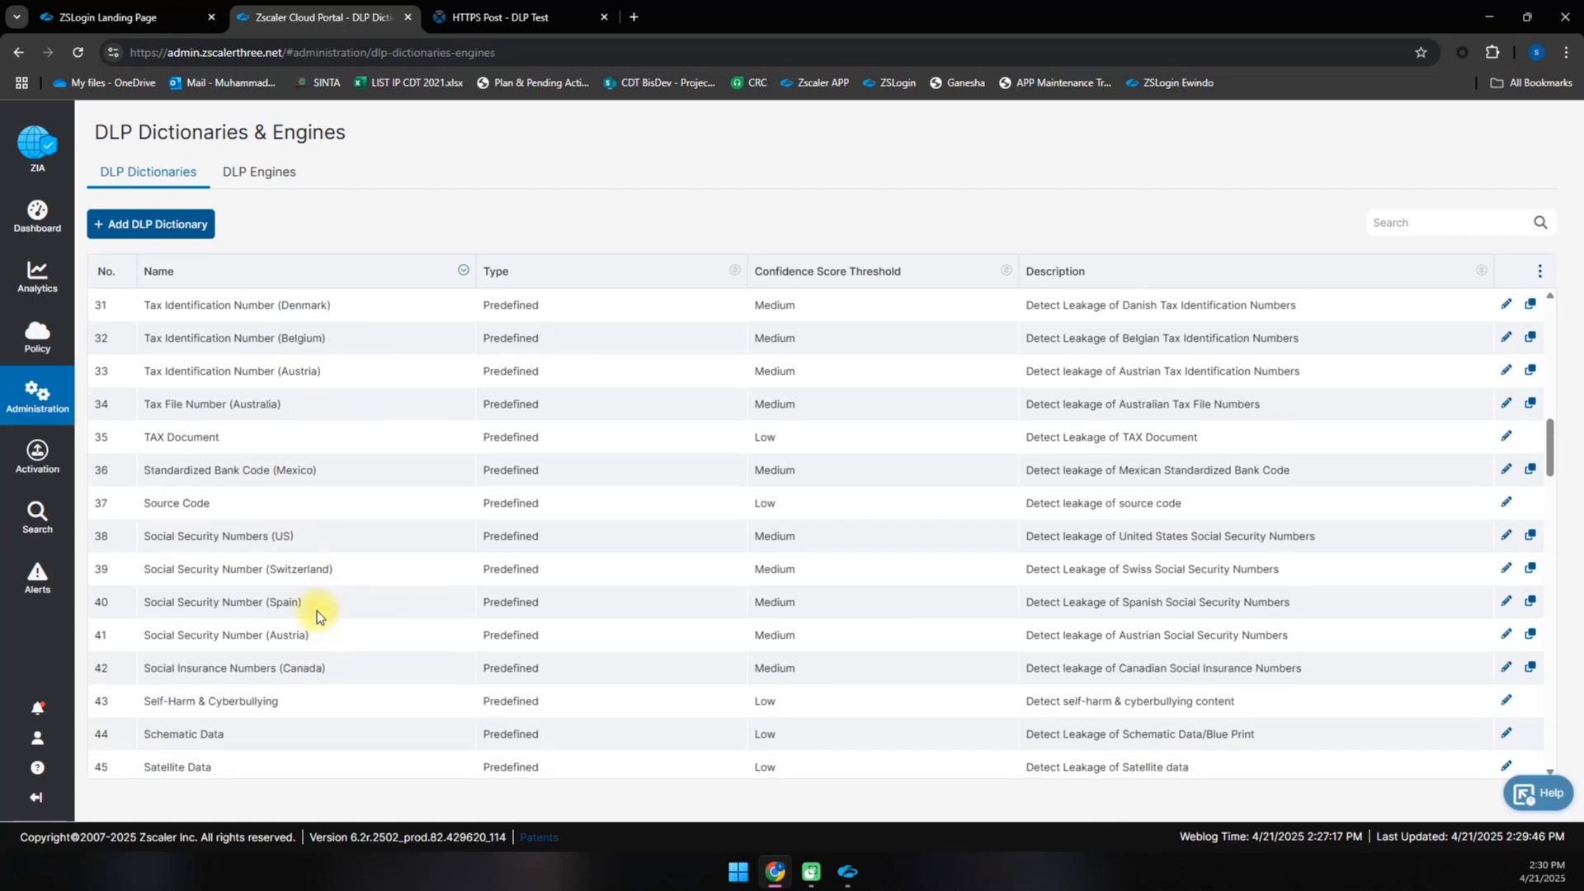
{"action": "left_click_drag", "start_coordinate": [145, 437], "coordinate": [220, 439]}
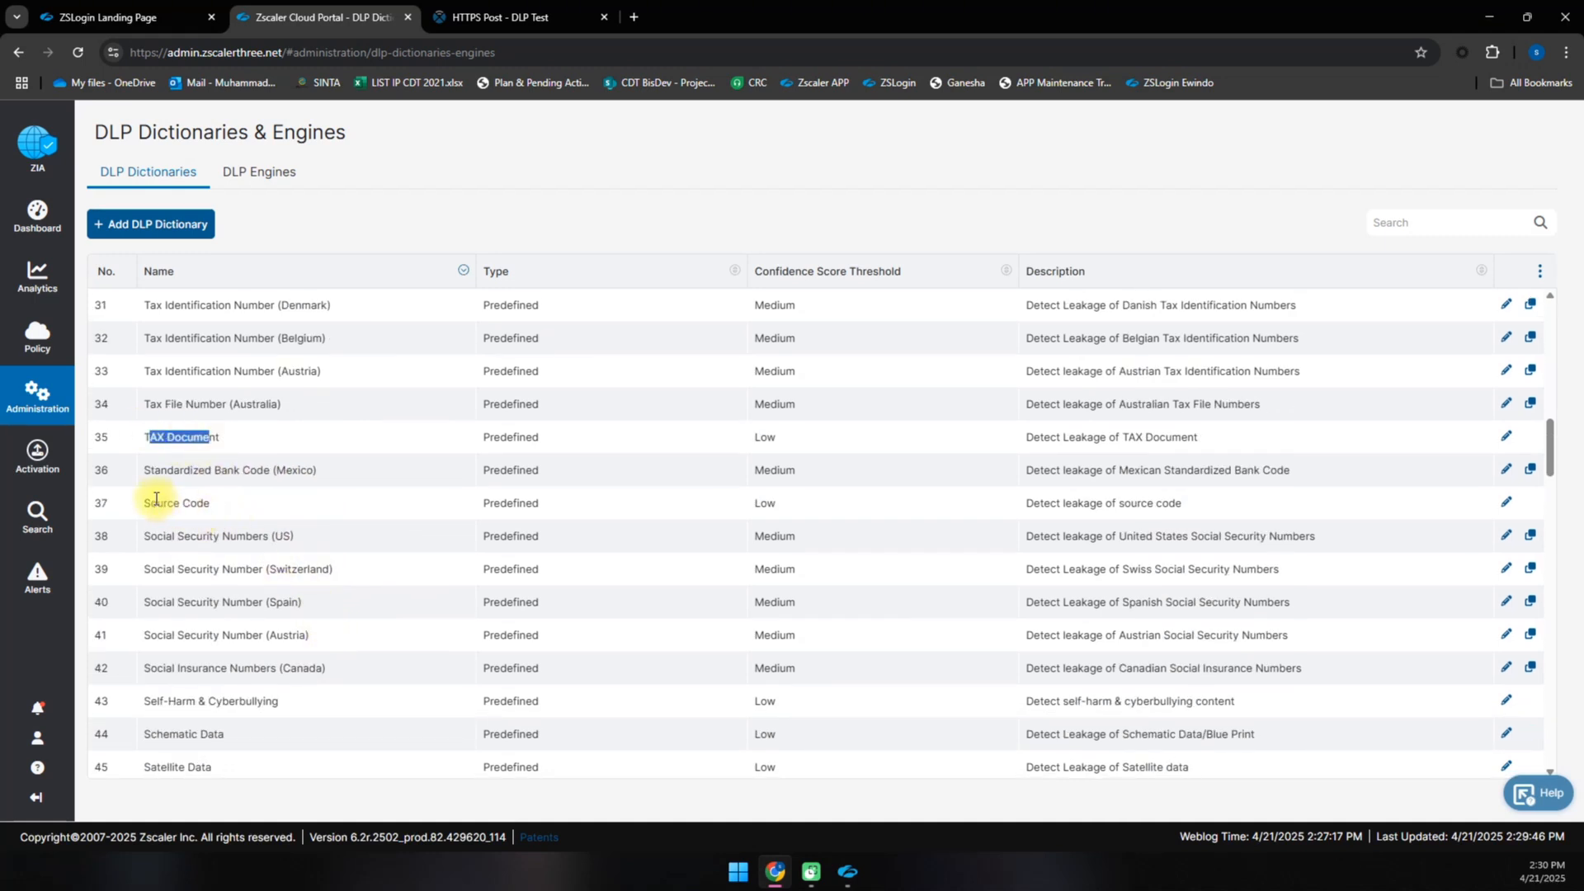
{"action": "left_click_drag", "start_coordinate": [156, 504], "coordinate": [206, 507]}
{"action": "scroll", "coordinate": [364, 552], "scroll_direction": "down", "scroll_amount": 4}
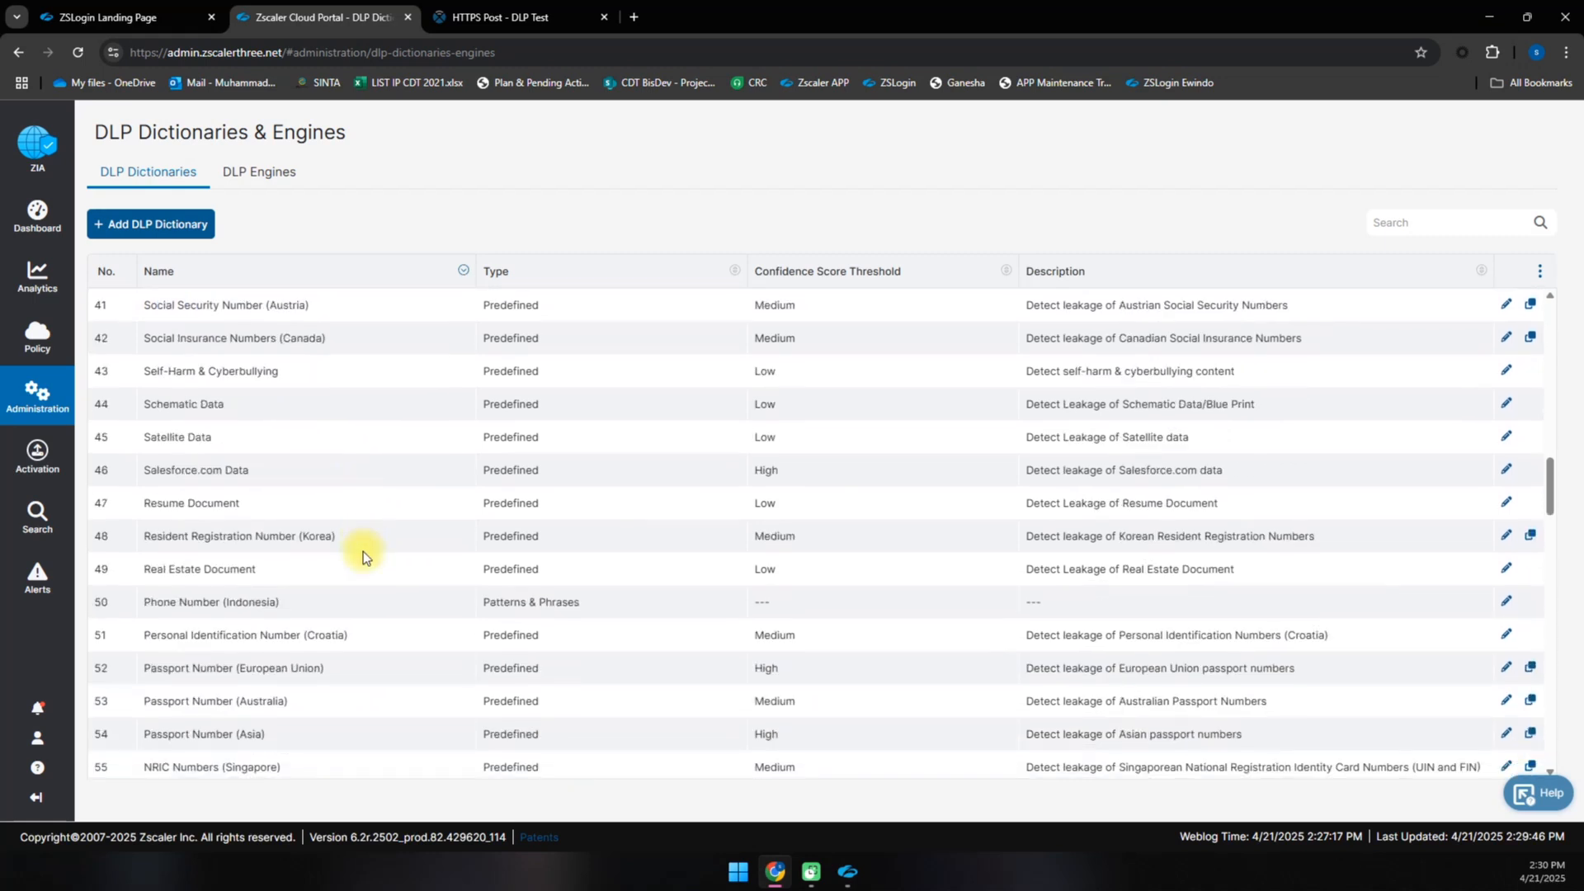
Open the form for adding a DLP dictionary, inspect its pattern and phrase fields, and cancel it
{"action": "left_click", "coordinate": [152, 223]}
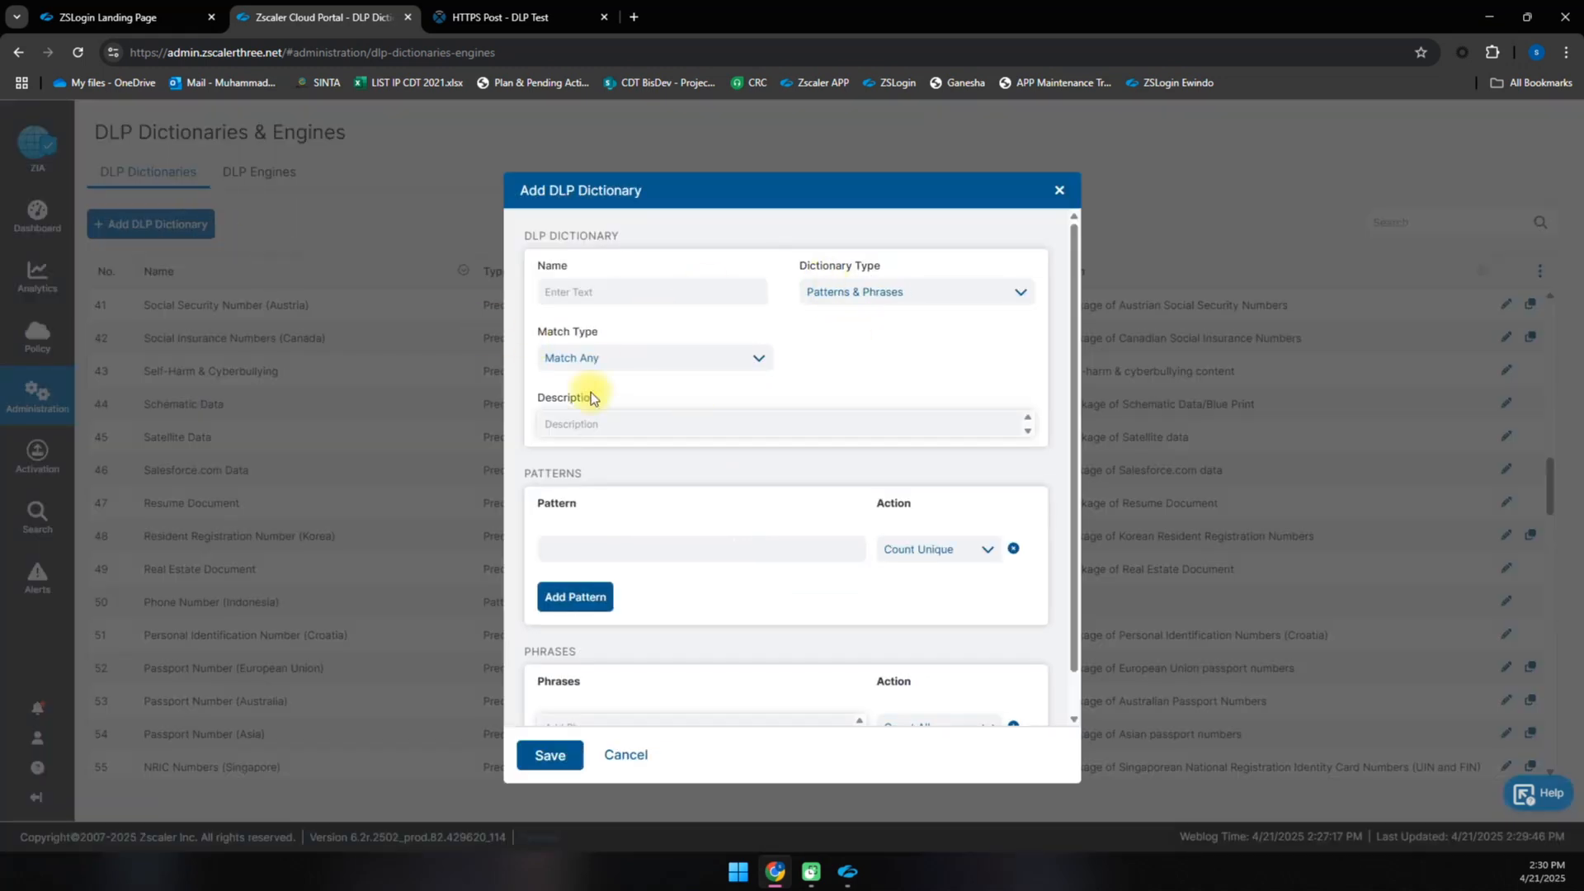
{"action": "scroll", "coordinate": [730, 546], "scroll_direction": "down", "scroll_amount": 1}
{"action": "left_click", "coordinate": [611, 505]}
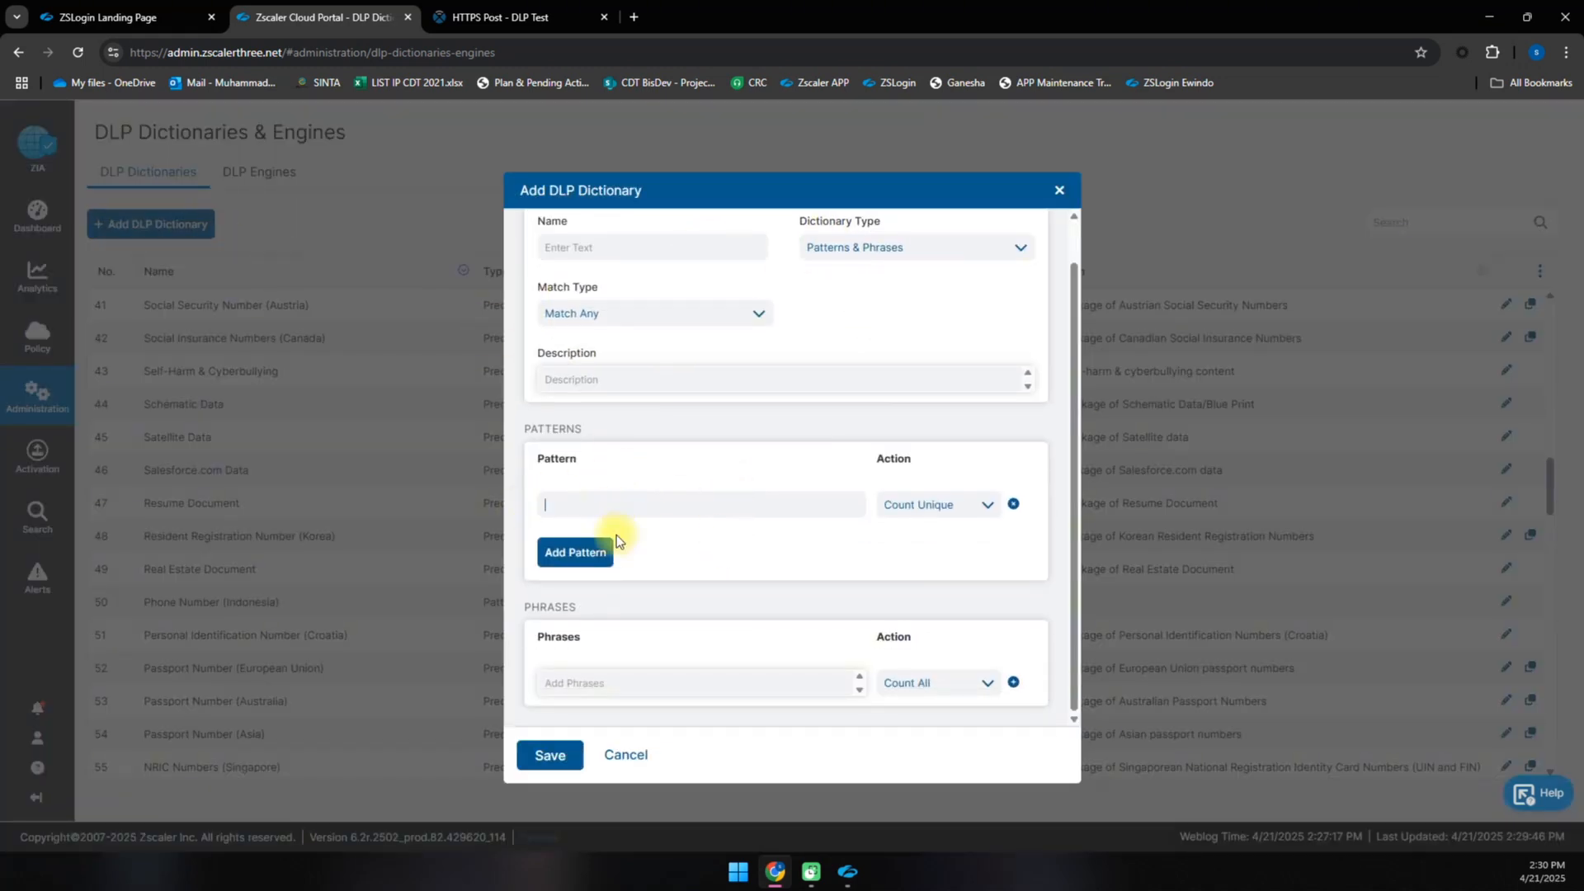
{"action": "left_click", "coordinate": [626, 683]}
{"action": "left_click", "coordinate": [735, 583]}
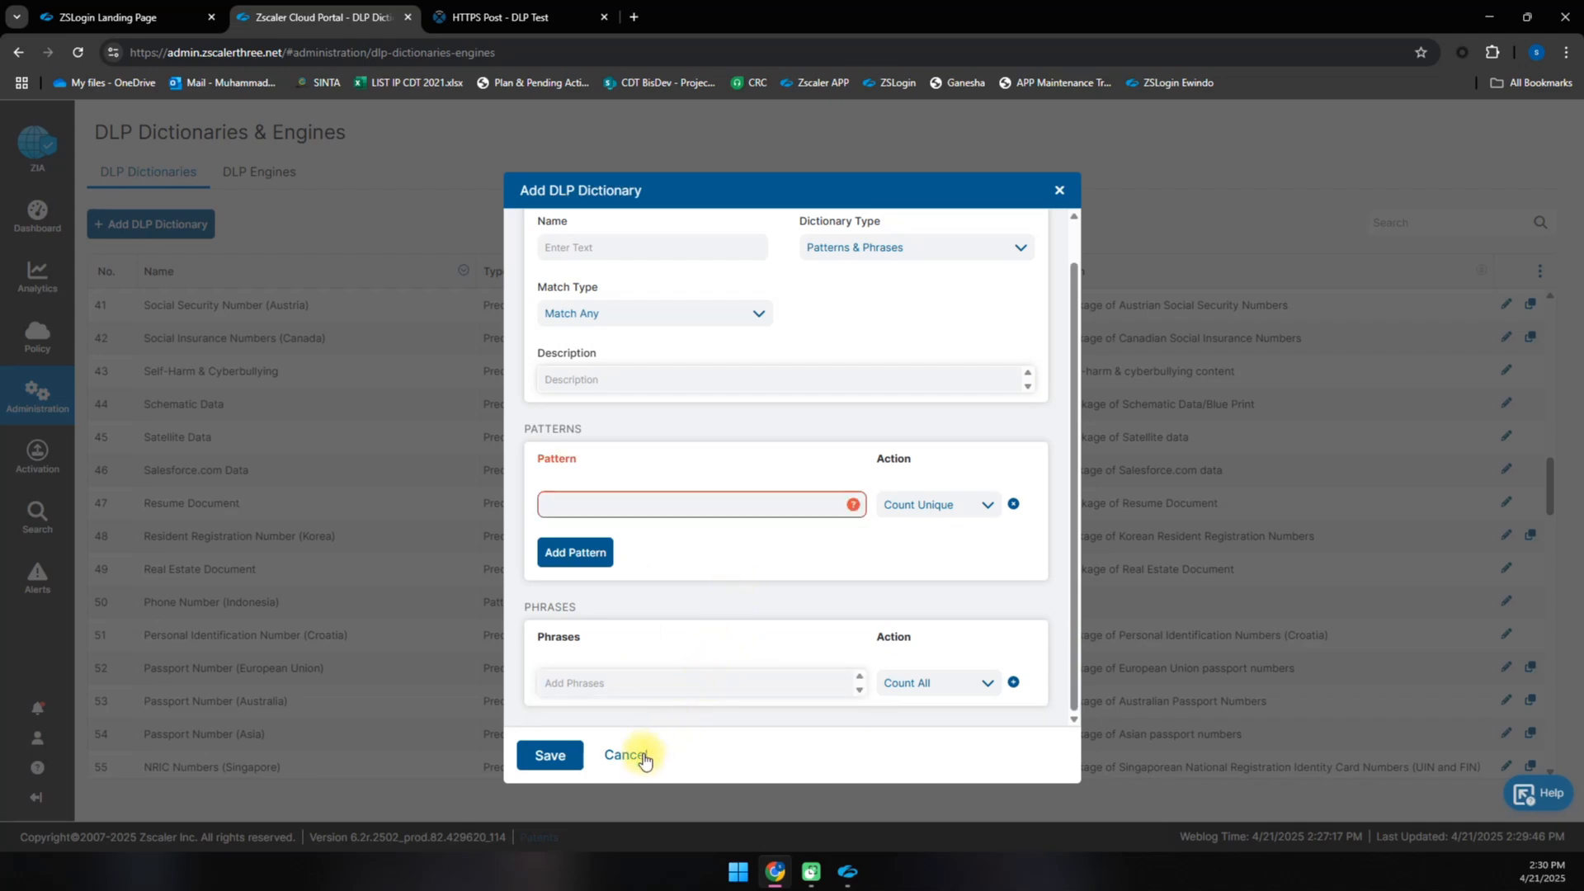
{"action": "left_click", "coordinate": [627, 756]}
Look through the remaining DLP dictionaries down to the Credit Cards entry and examine its confidence score threshold
{"action": "scroll", "coordinate": [502, 589], "scroll_direction": "down", "scroll_amount": 12}
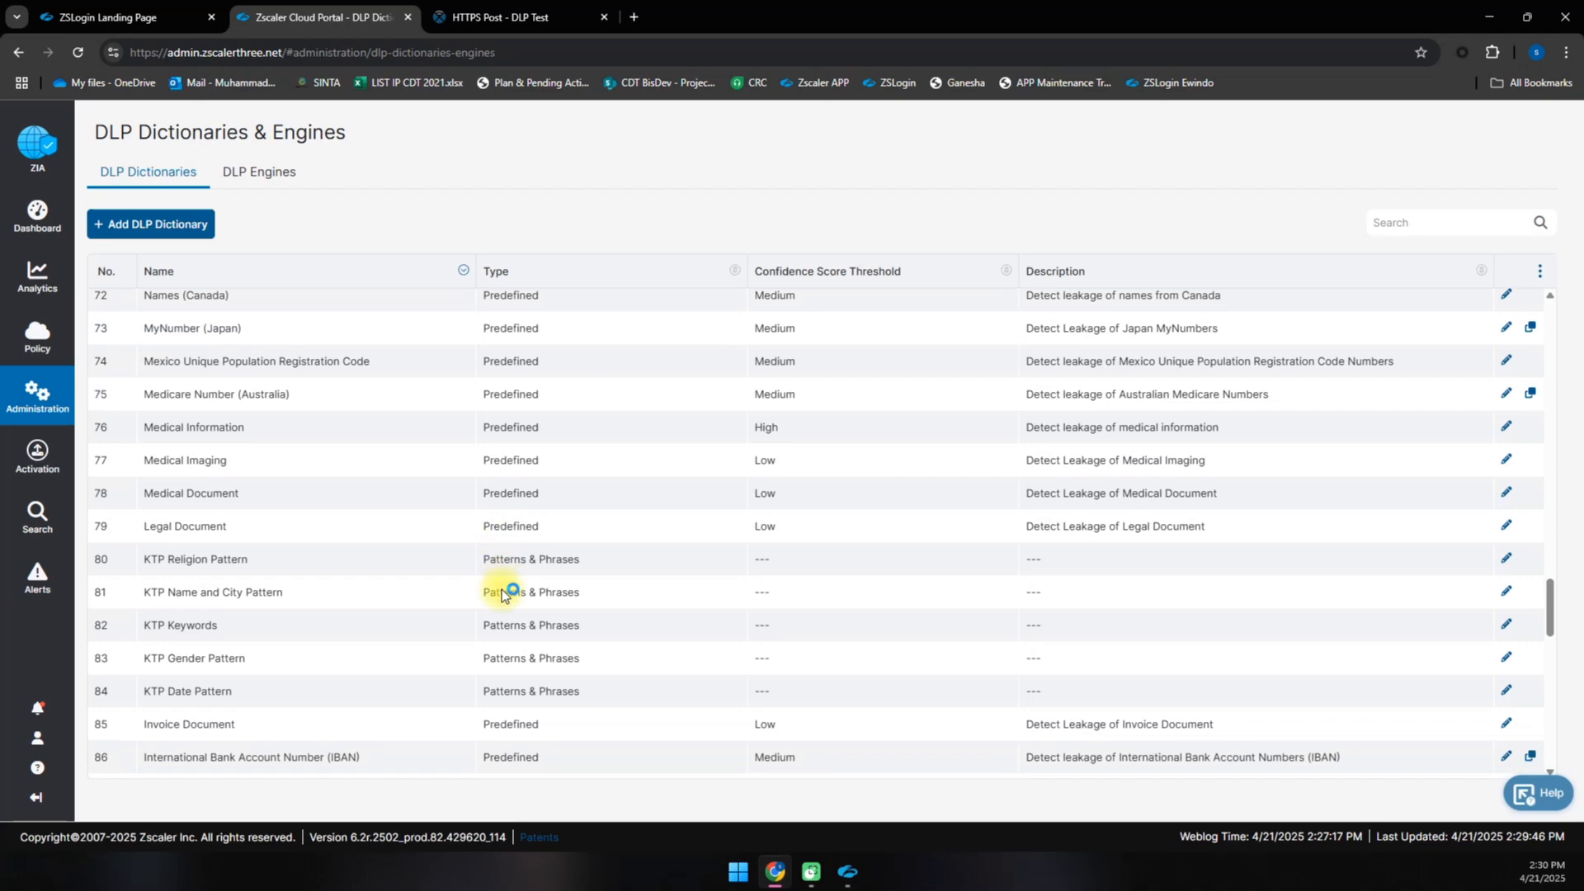
{"action": "scroll", "coordinate": [502, 590], "scroll_direction": "up", "scroll_amount": 3}
{"action": "scroll", "coordinate": [502, 589], "scroll_direction": "down", "scroll_amount": 2}
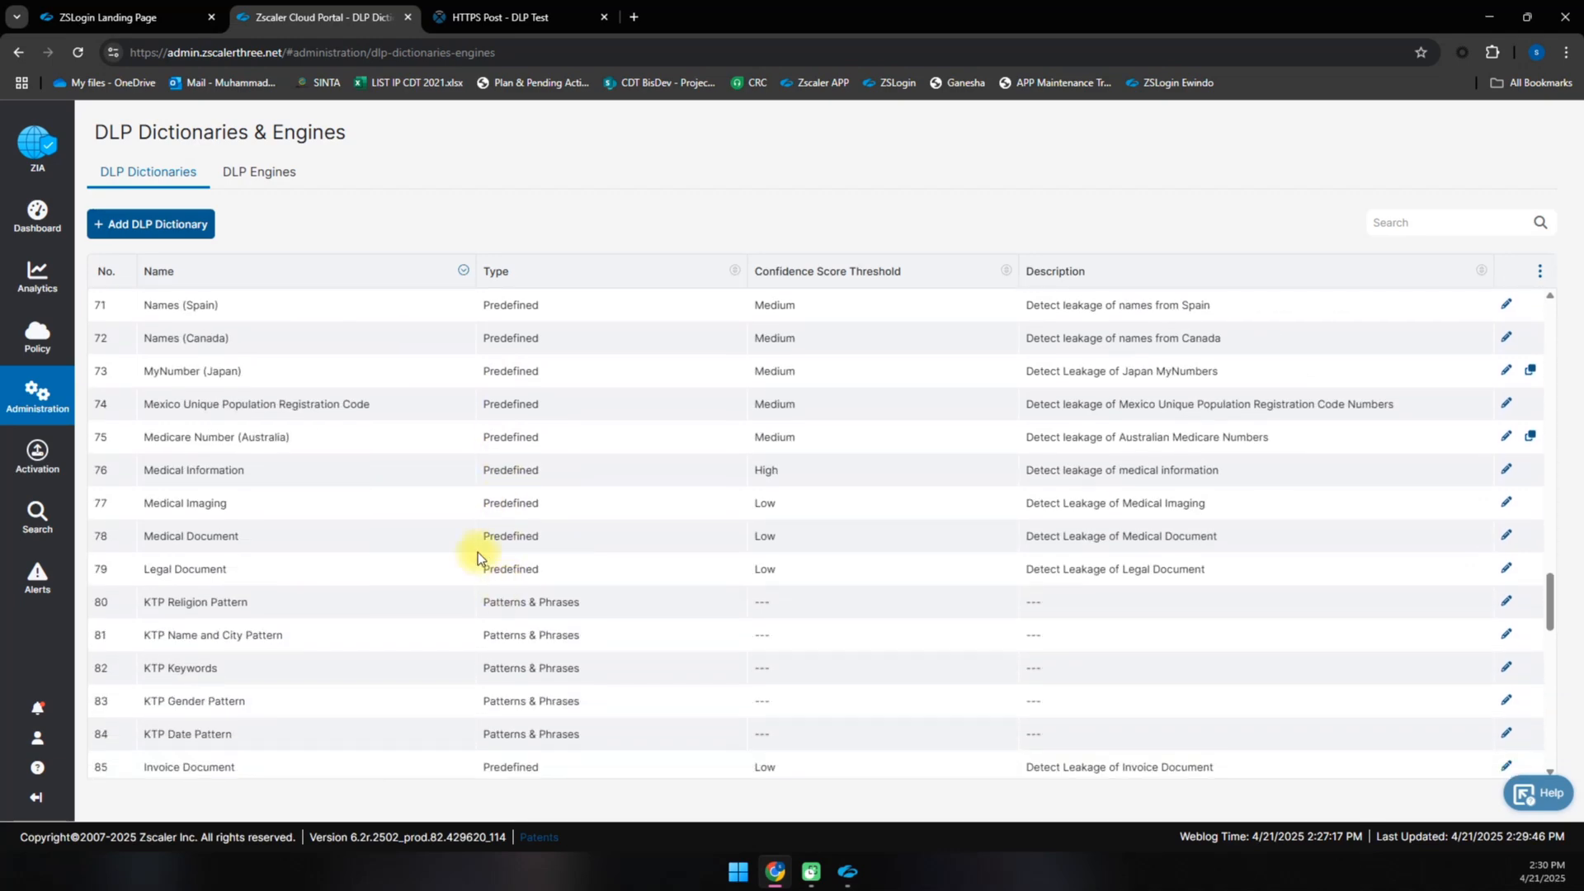
{"action": "scroll", "coordinate": [478, 554], "scroll_direction": "down", "scroll_amount": 9}
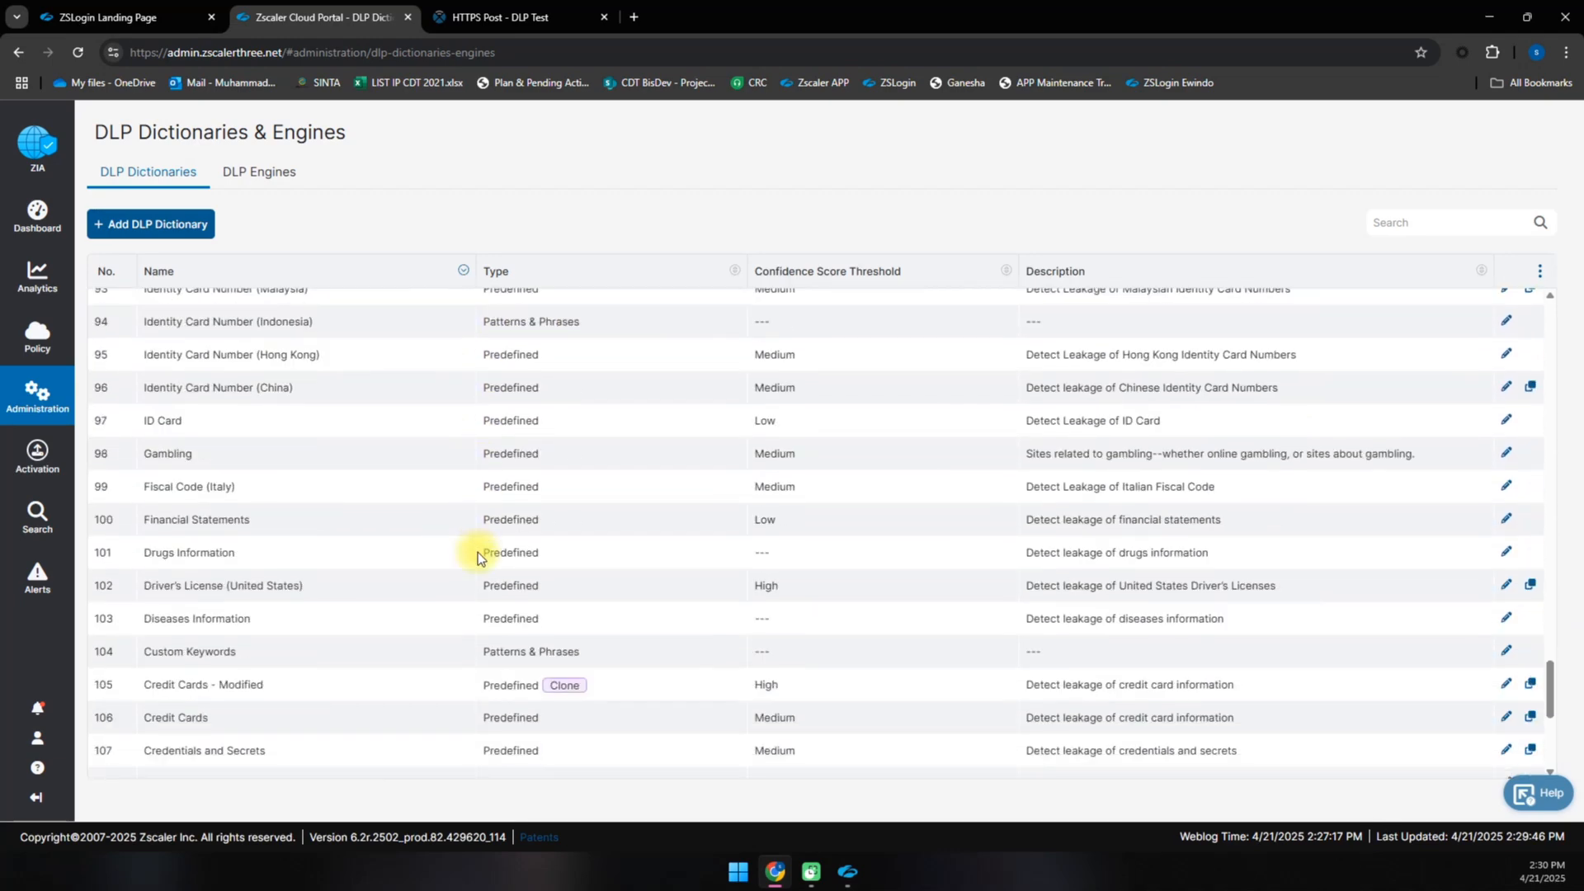
{"action": "scroll", "coordinate": [478, 552], "scroll_direction": "down", "scroll_amount": 3}
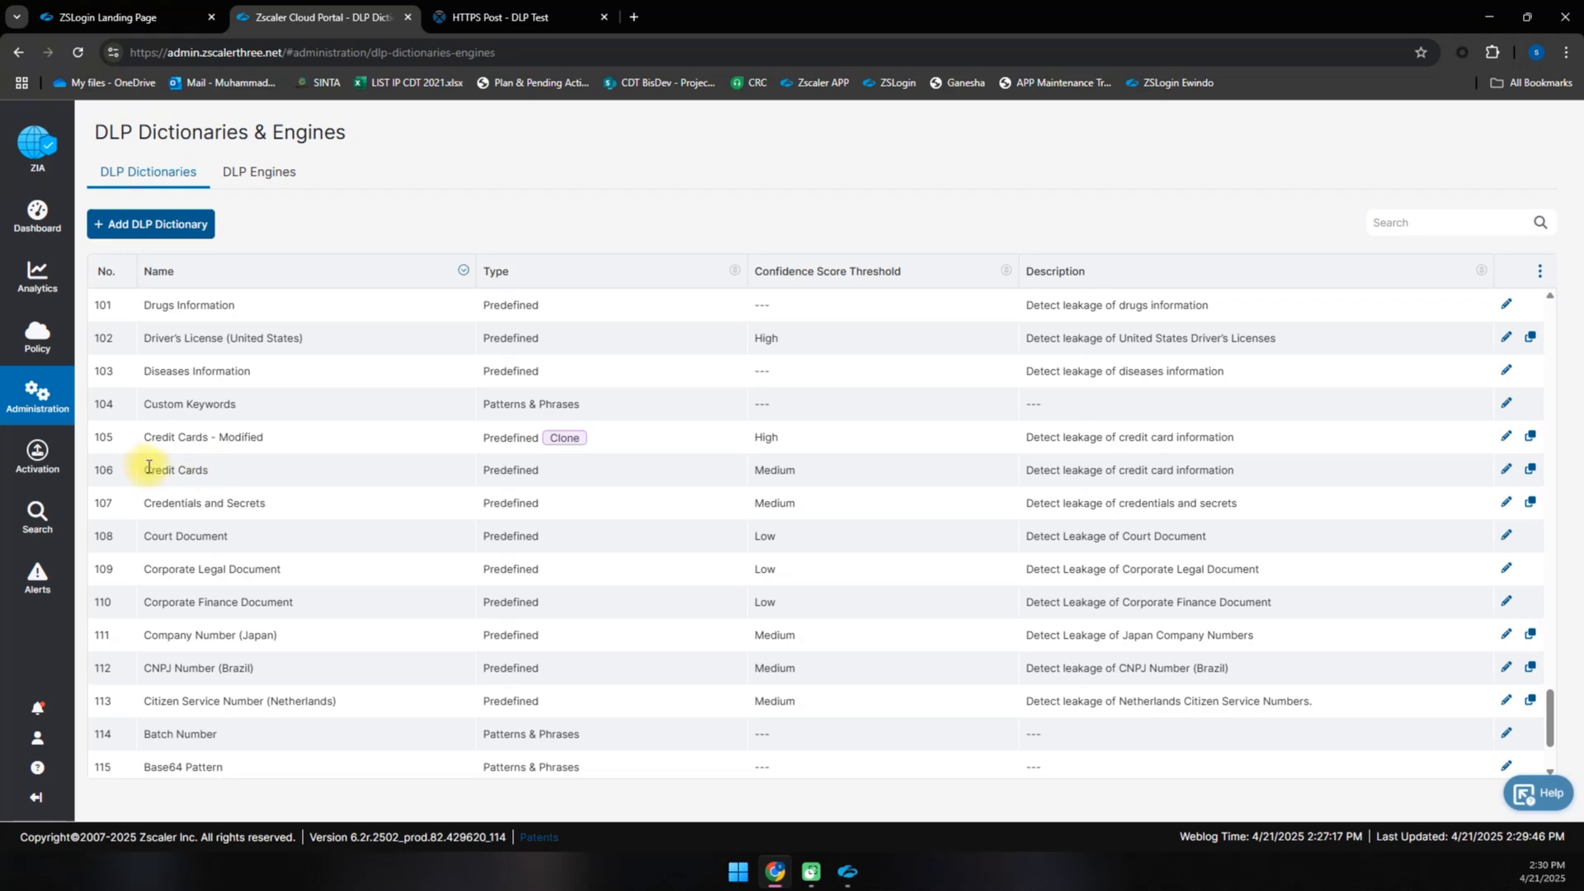
{"action": "left_click_drag", "start_coordinate": [150, 470], "coordinate": [220, 468]}
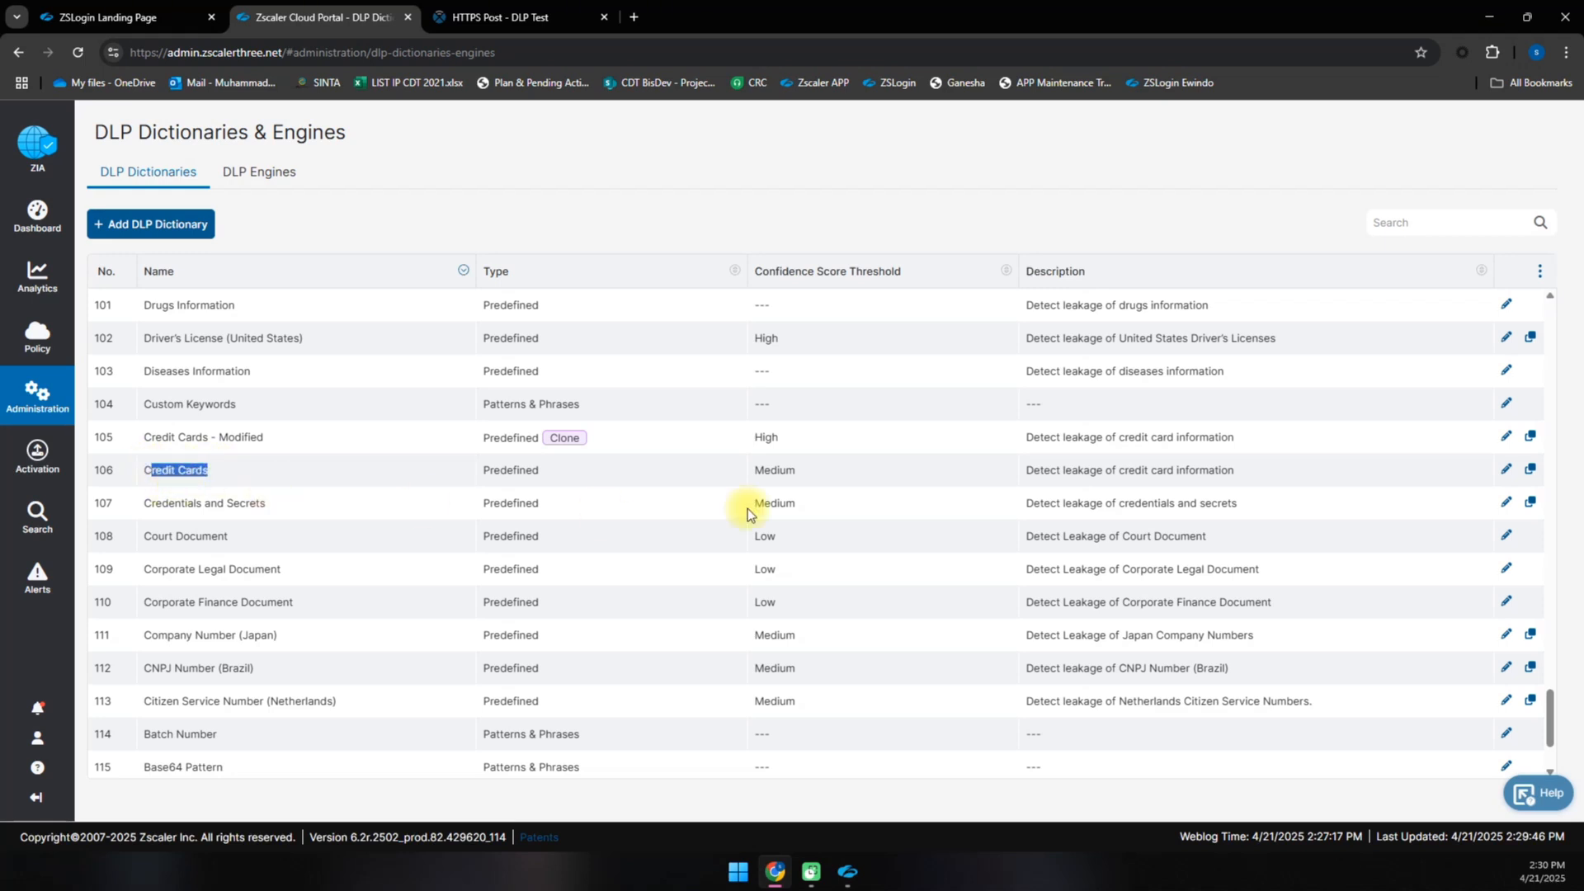
{"action": "left_click_drag", "start_coordinate": [757, 471], "coordinate": [796, 471]}
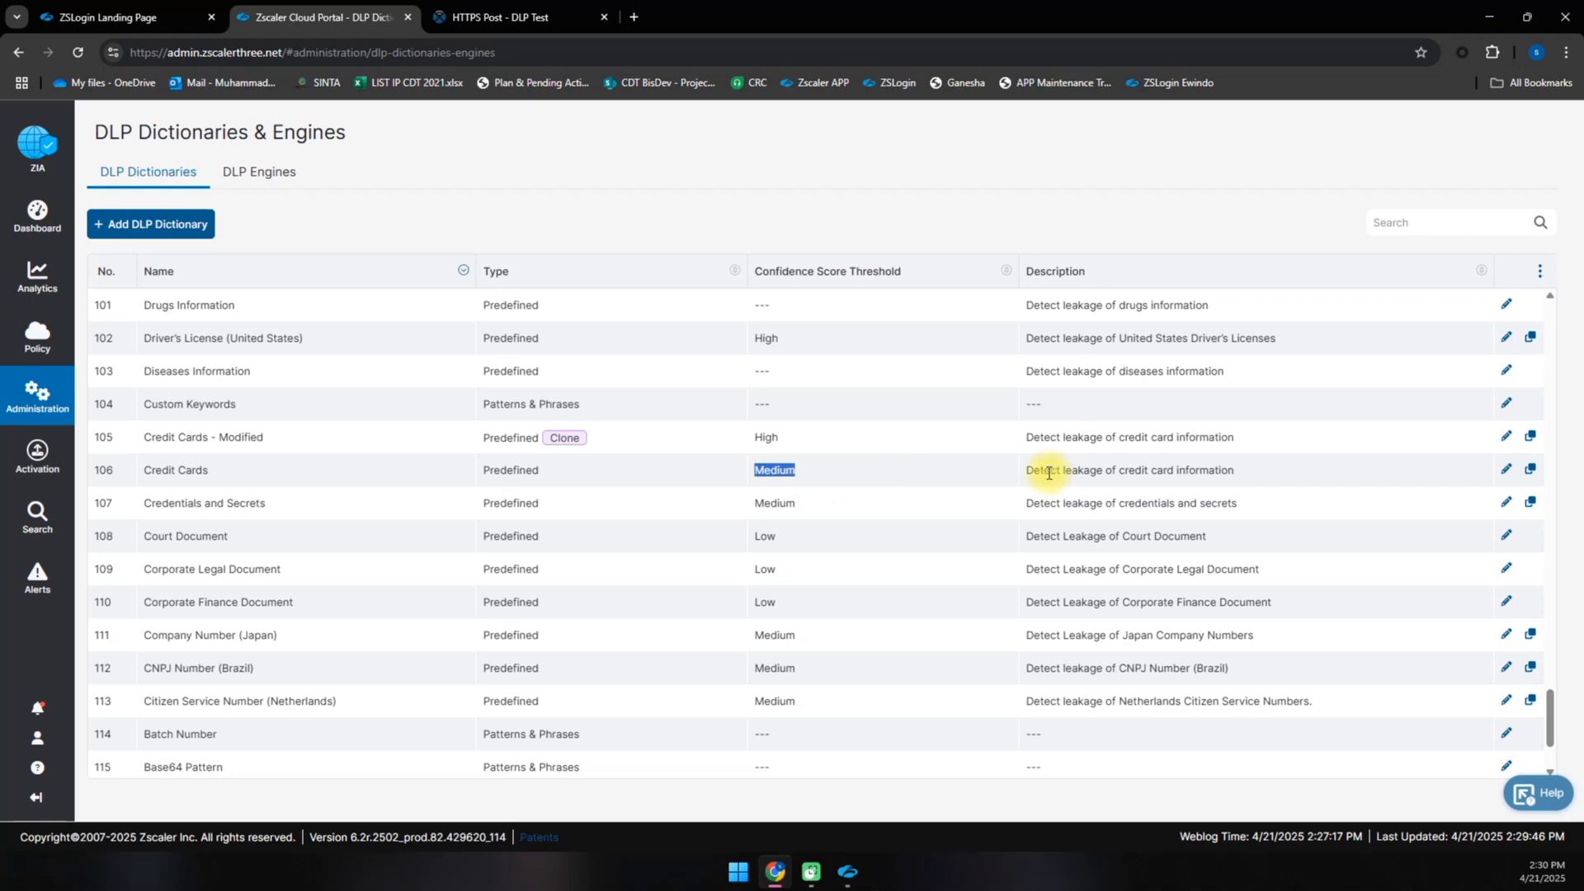
Start a new DLP engine whose expression matches the Credit Cards dictionary with a count greater than 0
{"action": "left_click", "coordinate": [248, 176]}
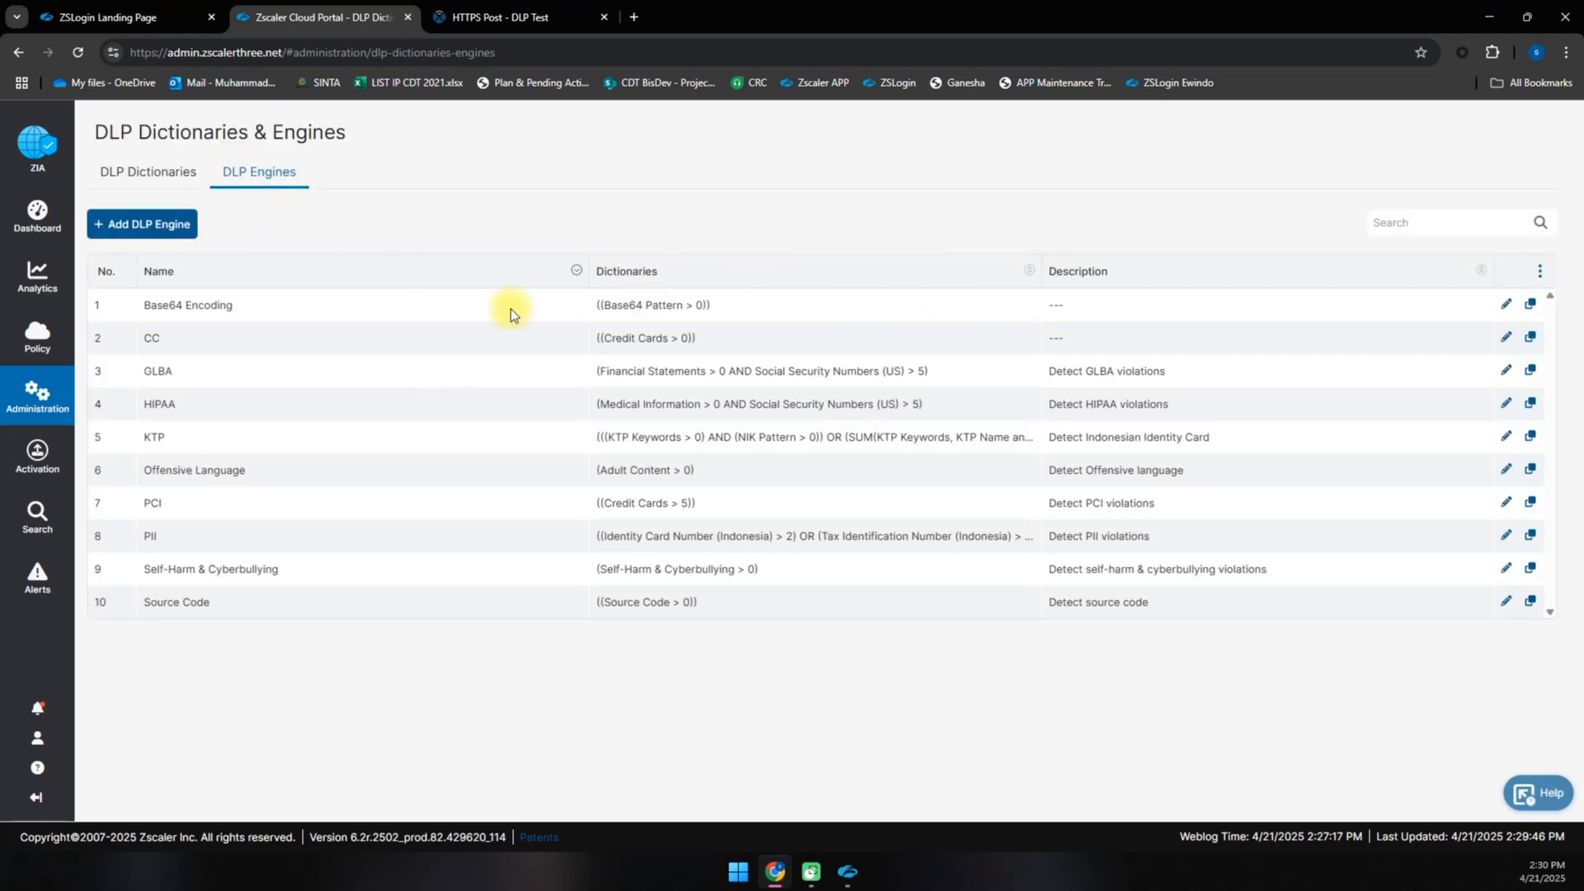
{"action": "left_click", "coordinate": [149, 231]}
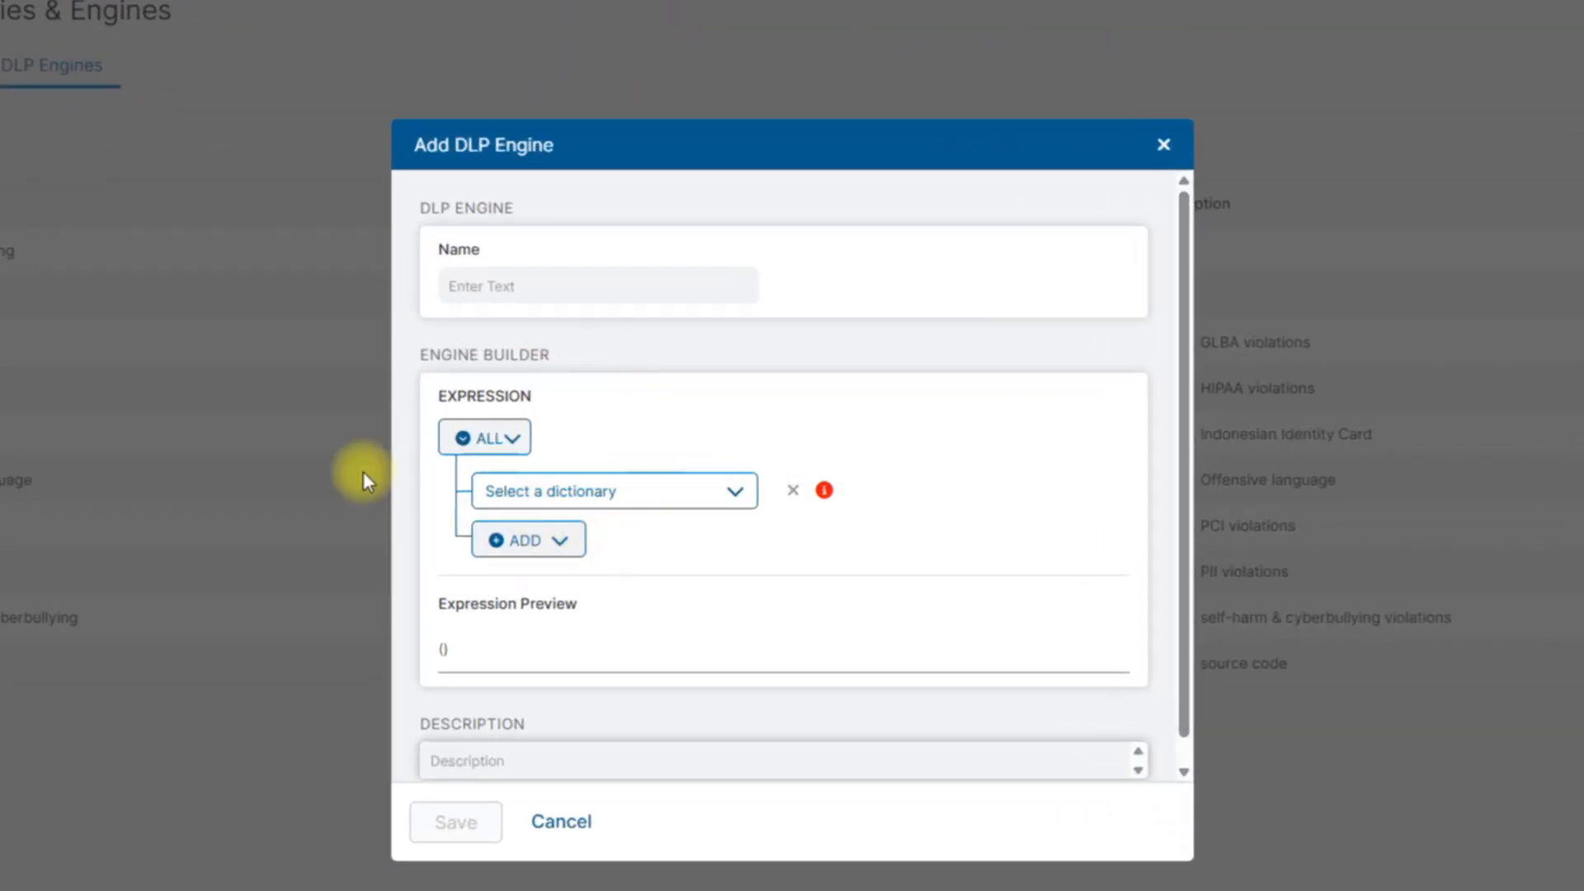
{"action": "left_click", "coordinate": [558, 493]}
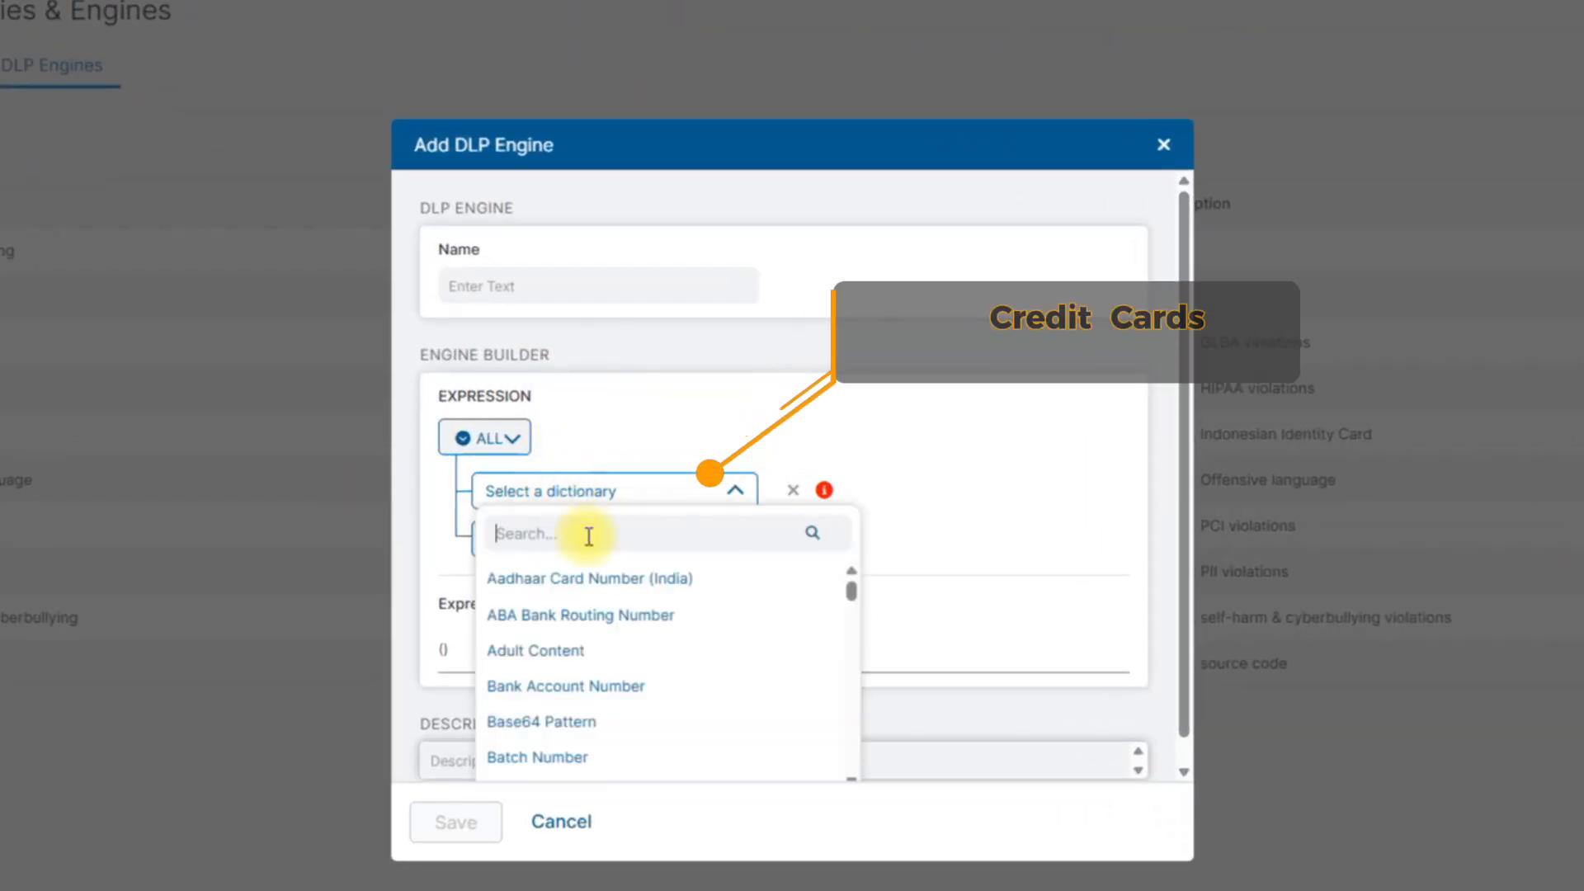
{"action": "type", "text": "cre"}
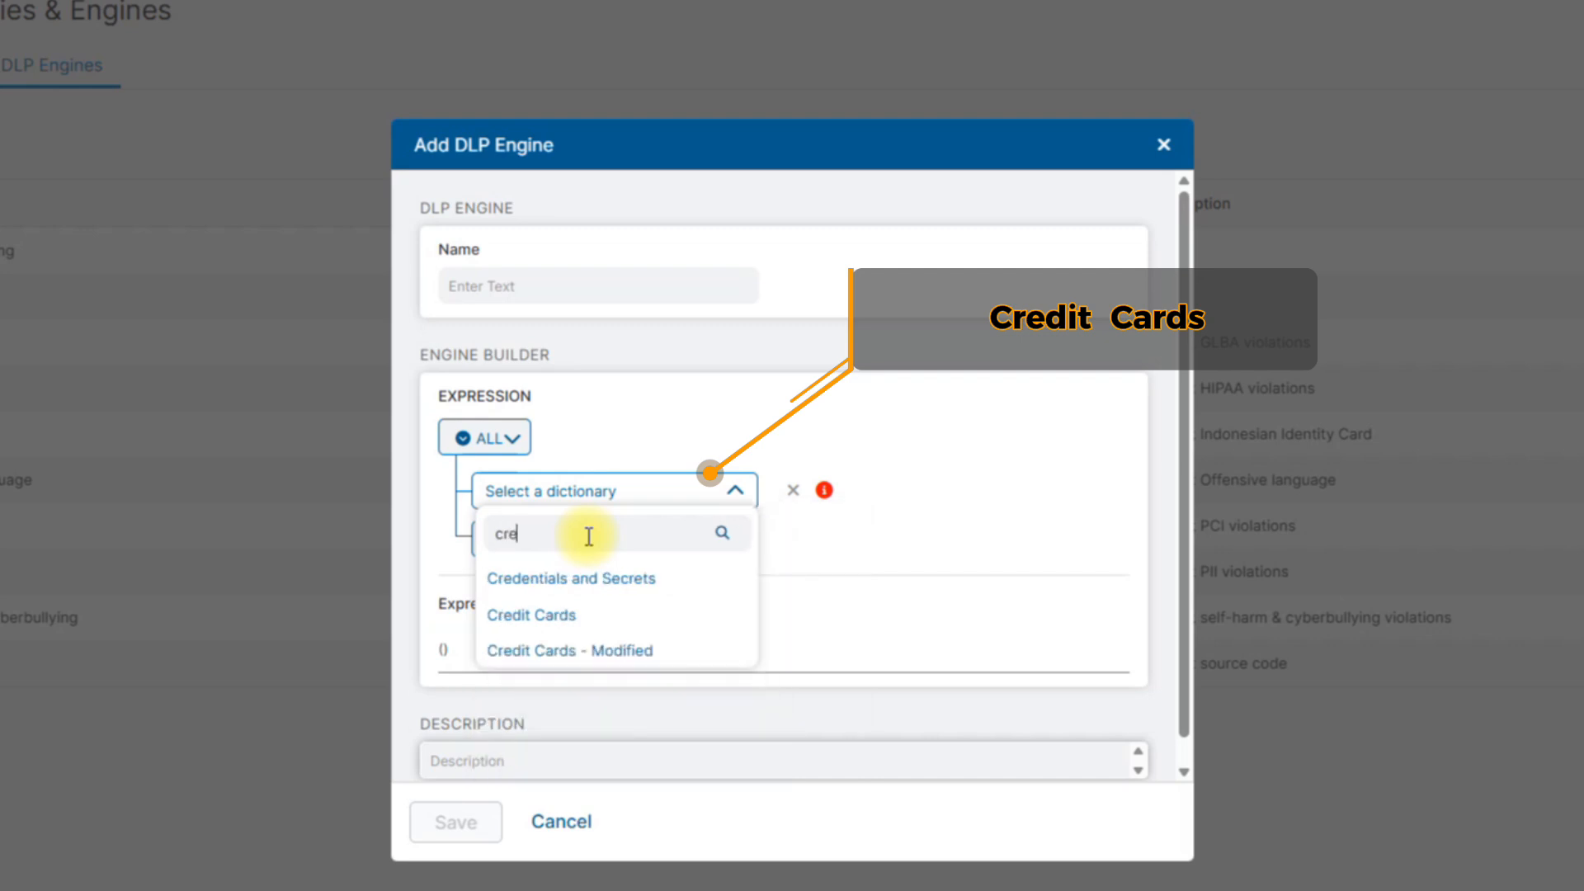
{"action": "left_click", "coordinate": [591, 613]}
{"action": "left_click", "coordinate": [865, 486]}
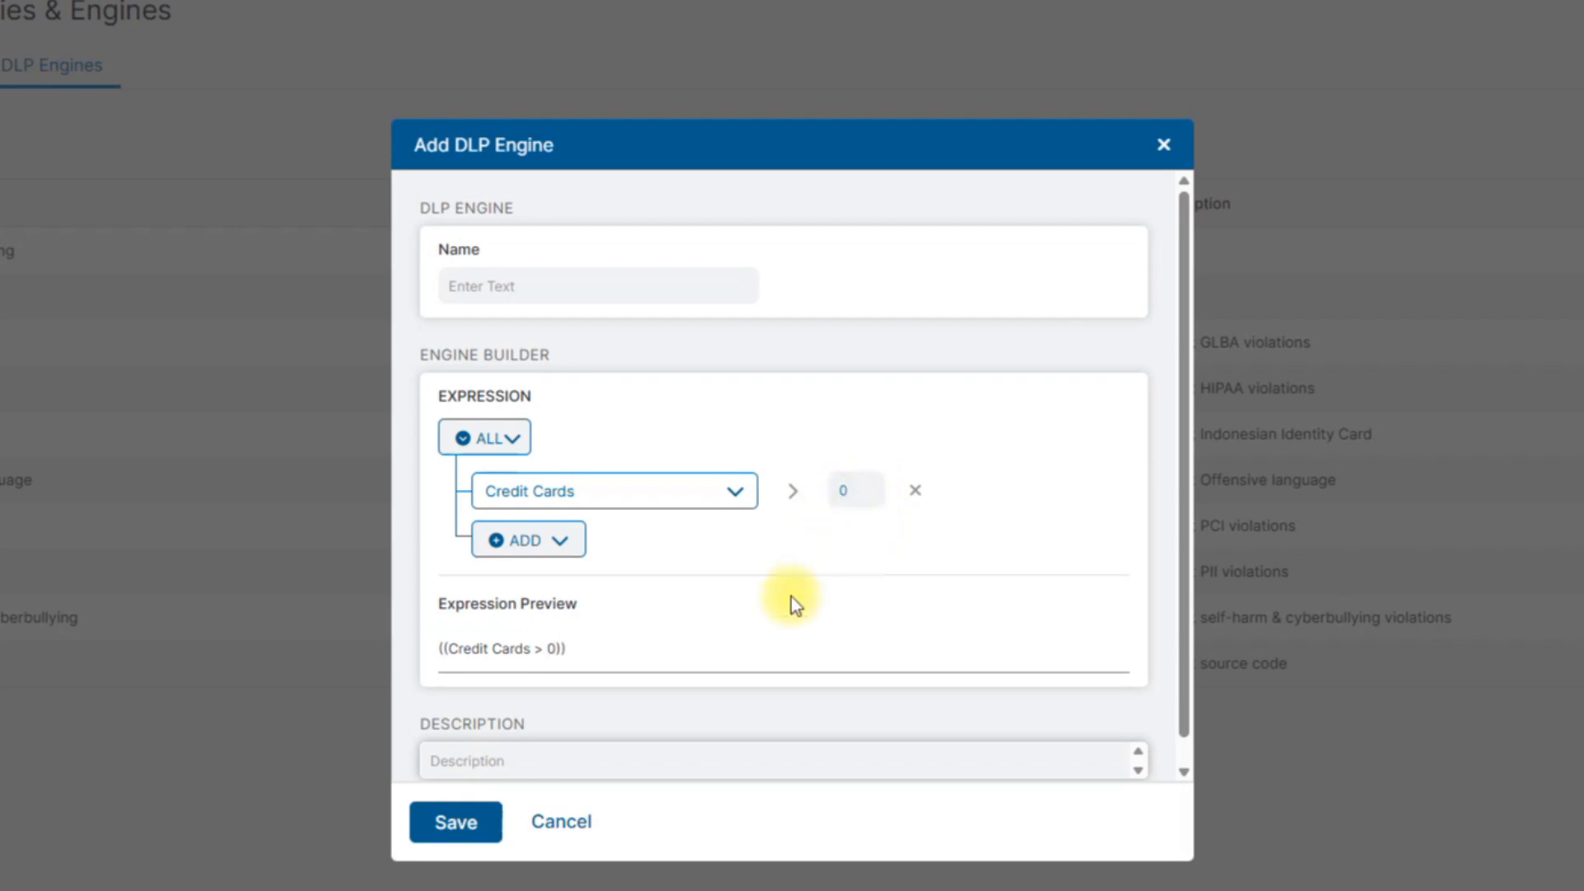
Name the new DLP engine Creditcard-DLP and save it
{"action": "scroll", "coordinate": [791, 596], "scroll_direction": "down", "scroll_amount": 1}
{"action": "left_click", "coordinate": [458, 825]}
{"action": "left_click", "coordinate": [540, 262]}
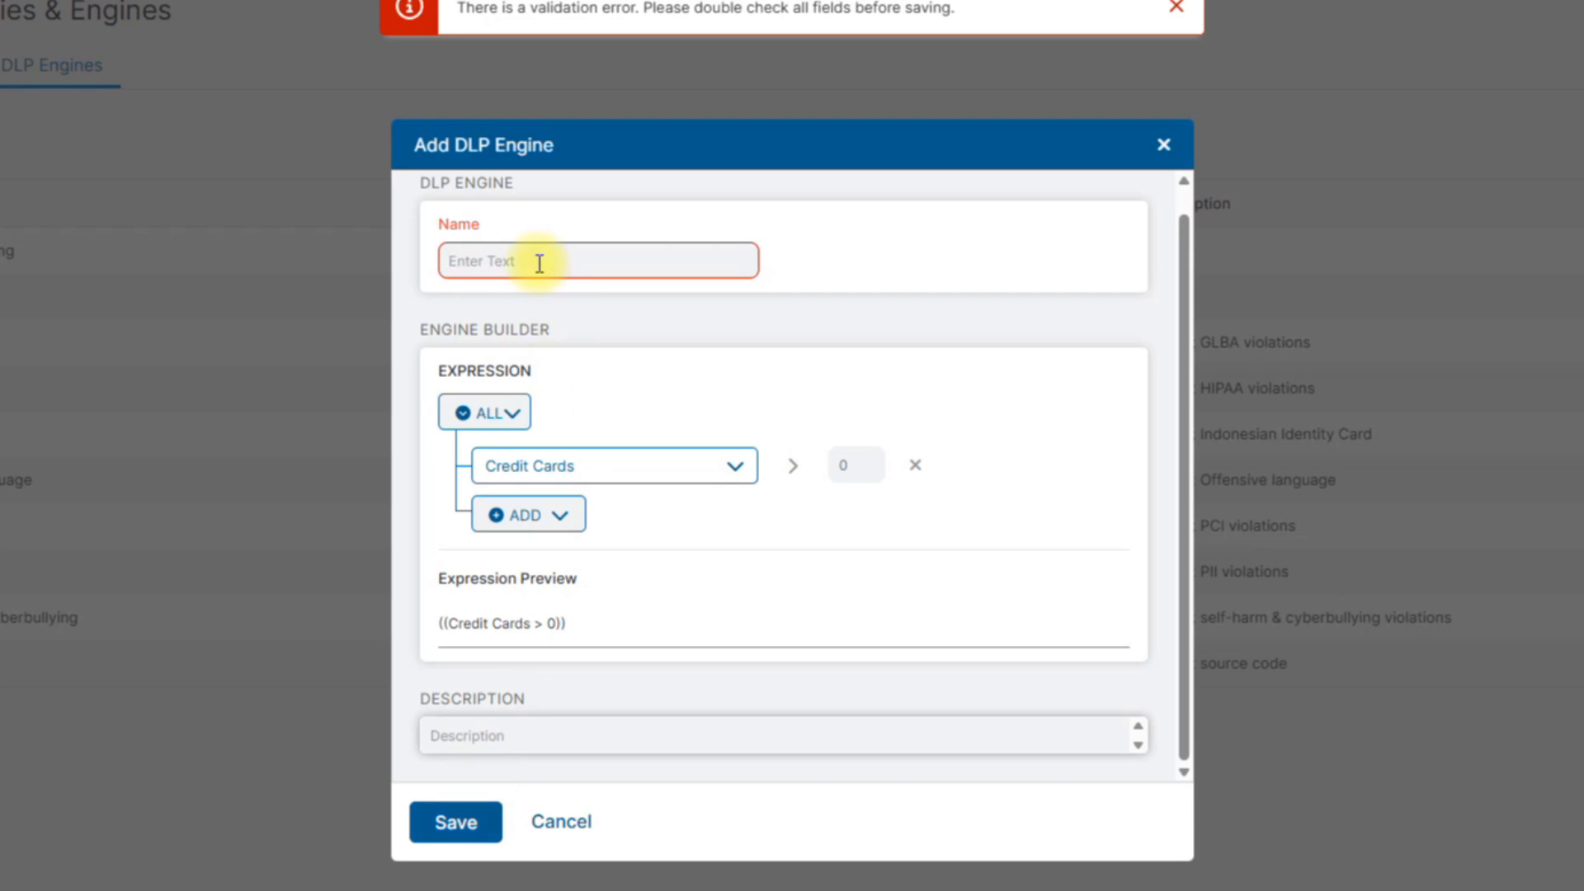
{"action": "type", "text": "credit"}
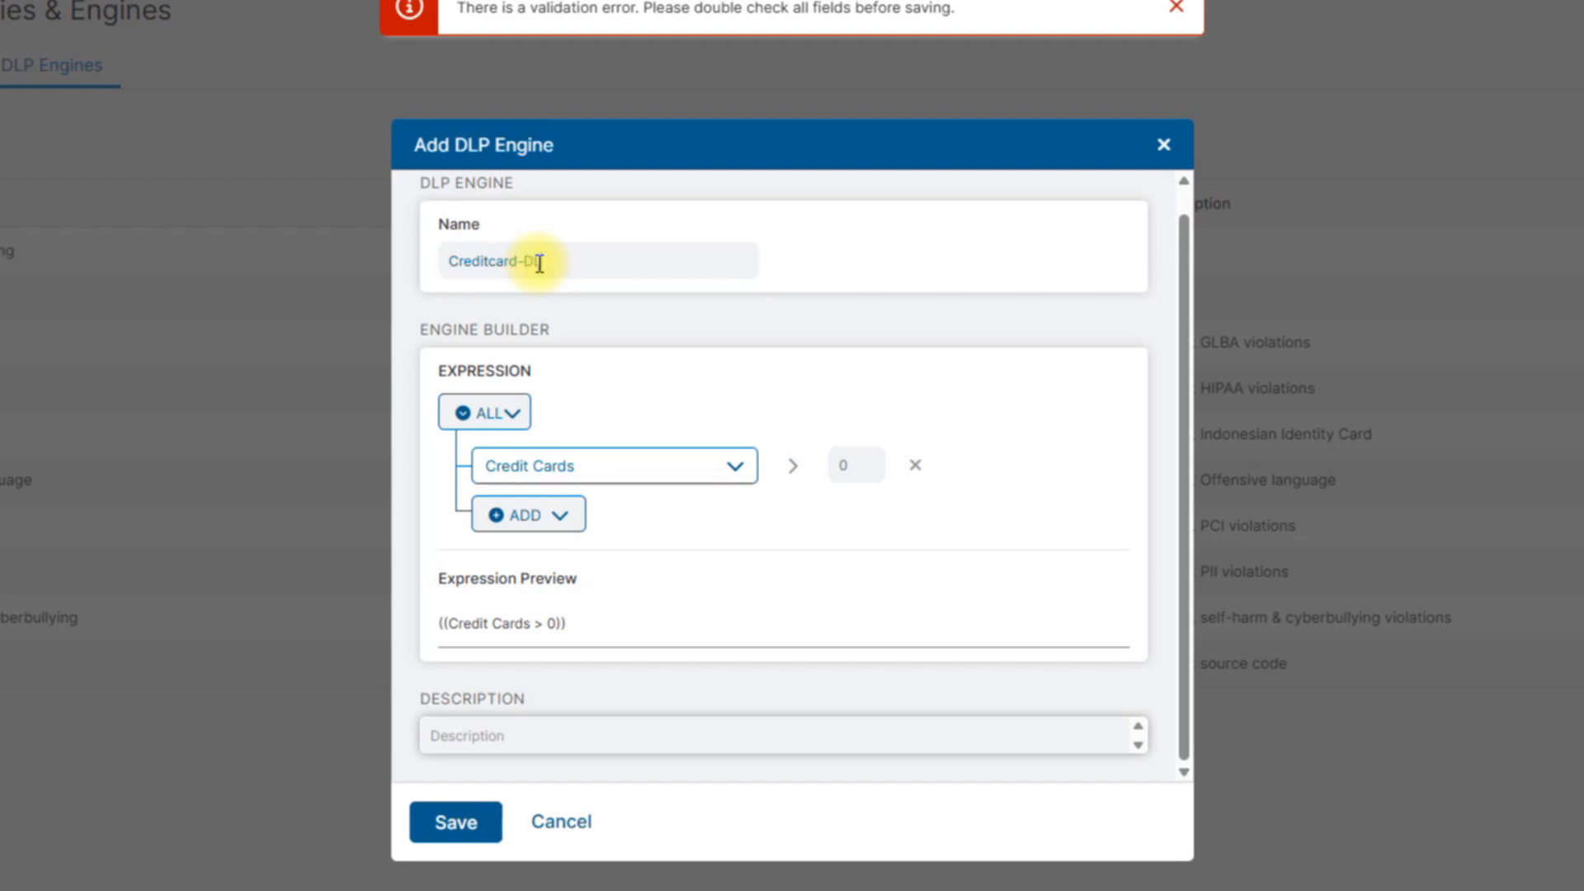
{"action": "type", "text": "card-DLP"}
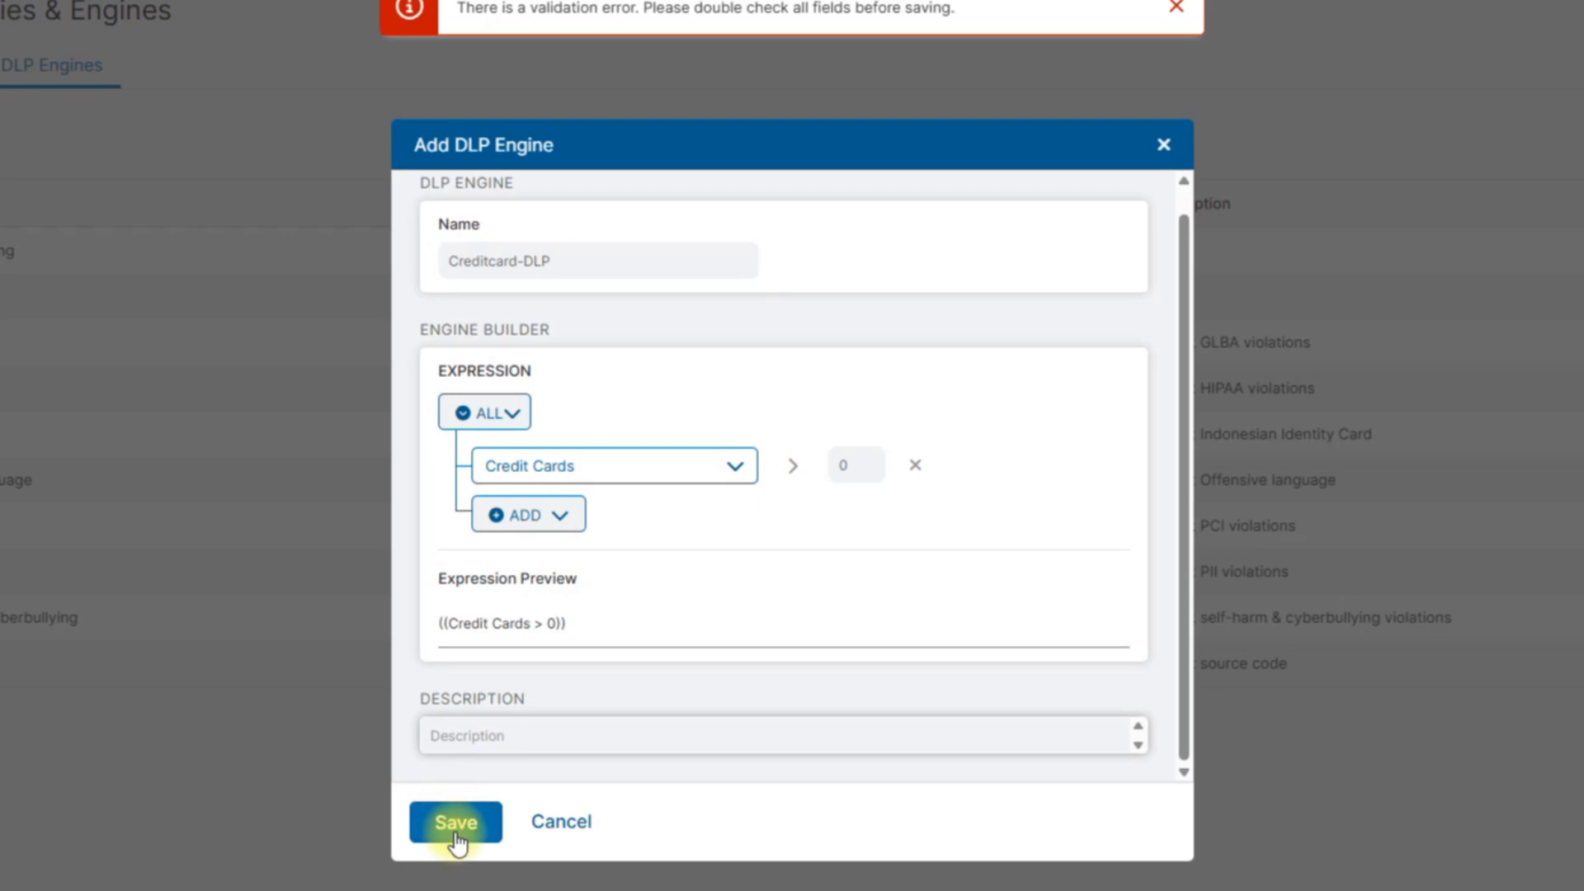
{"action": "left_click", "coordinate": [455, 827]}
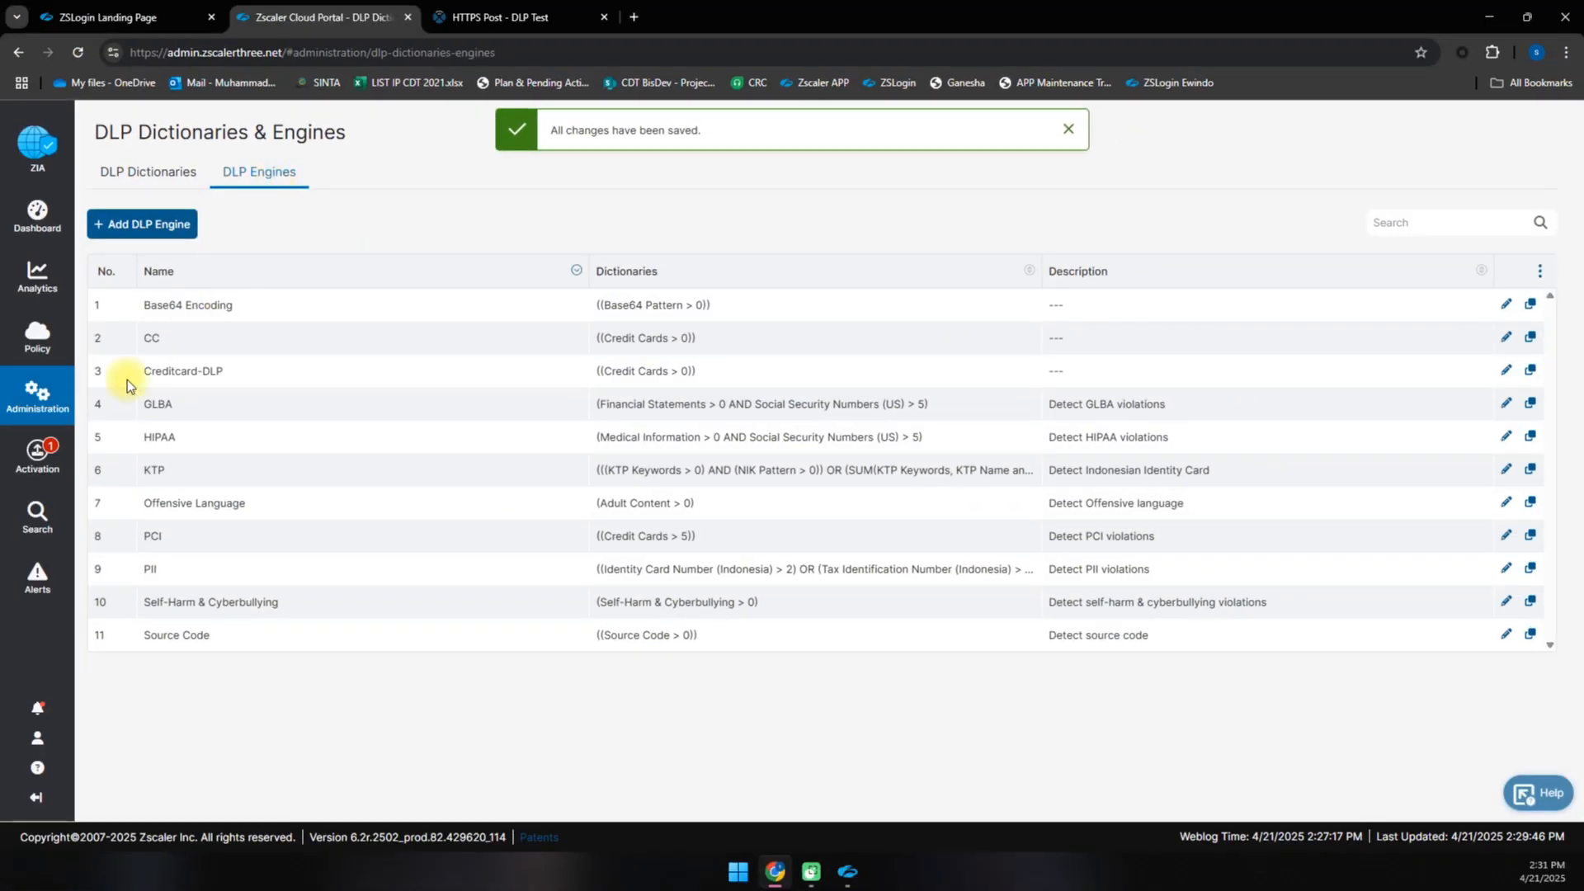
Activate the pending configuration change for the new DLP engine
{"action": "mouse_move", "coordinate": [50, 458]}
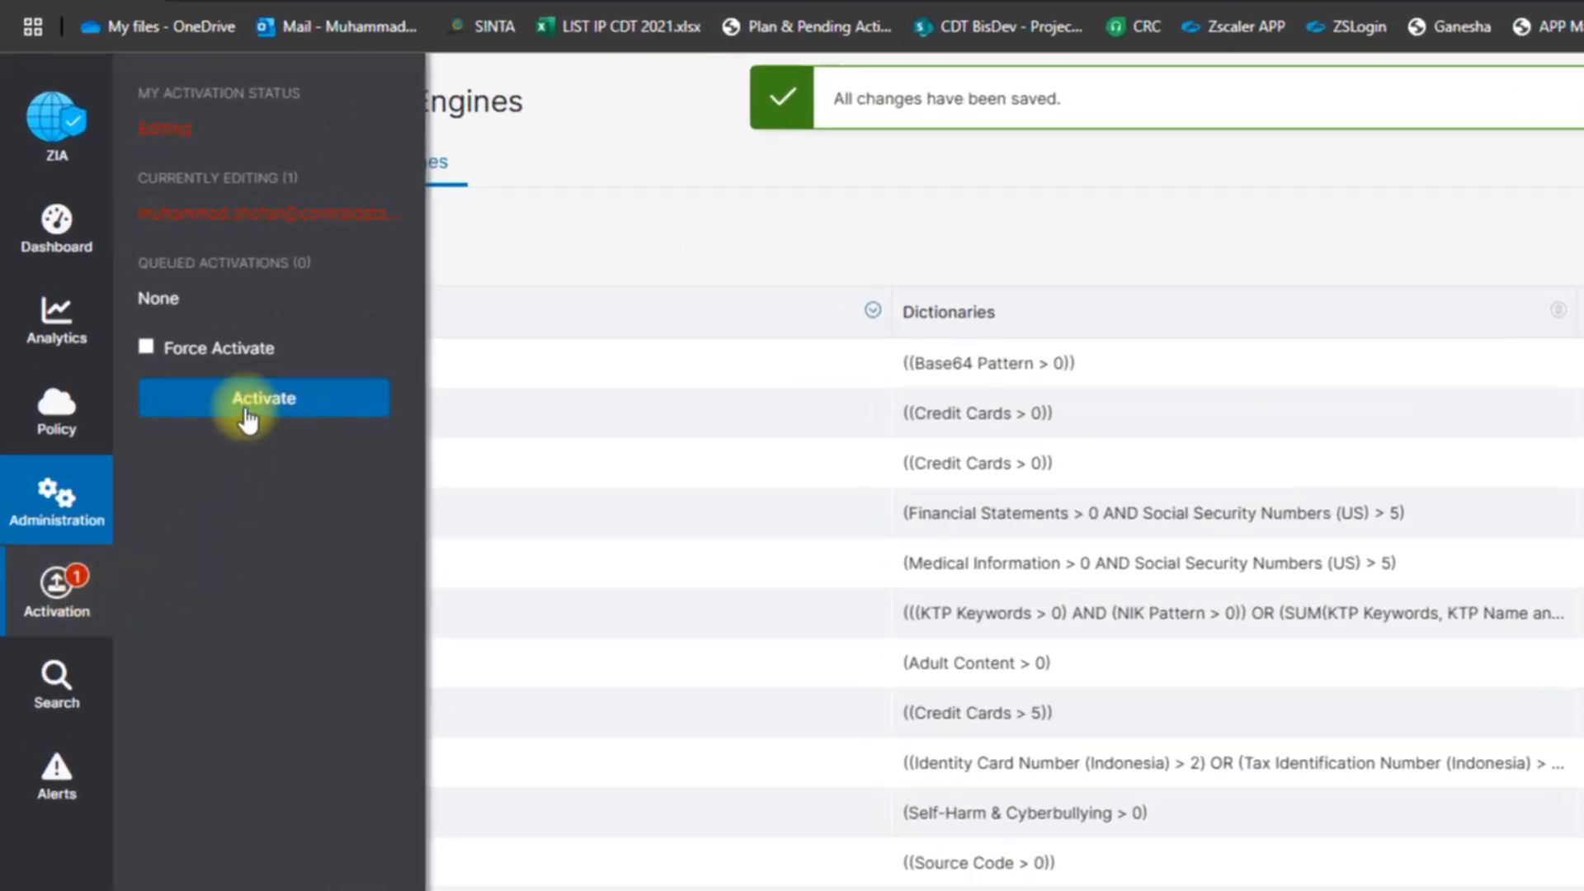
{"action": "left_click", "coordinate": [298, 400]}
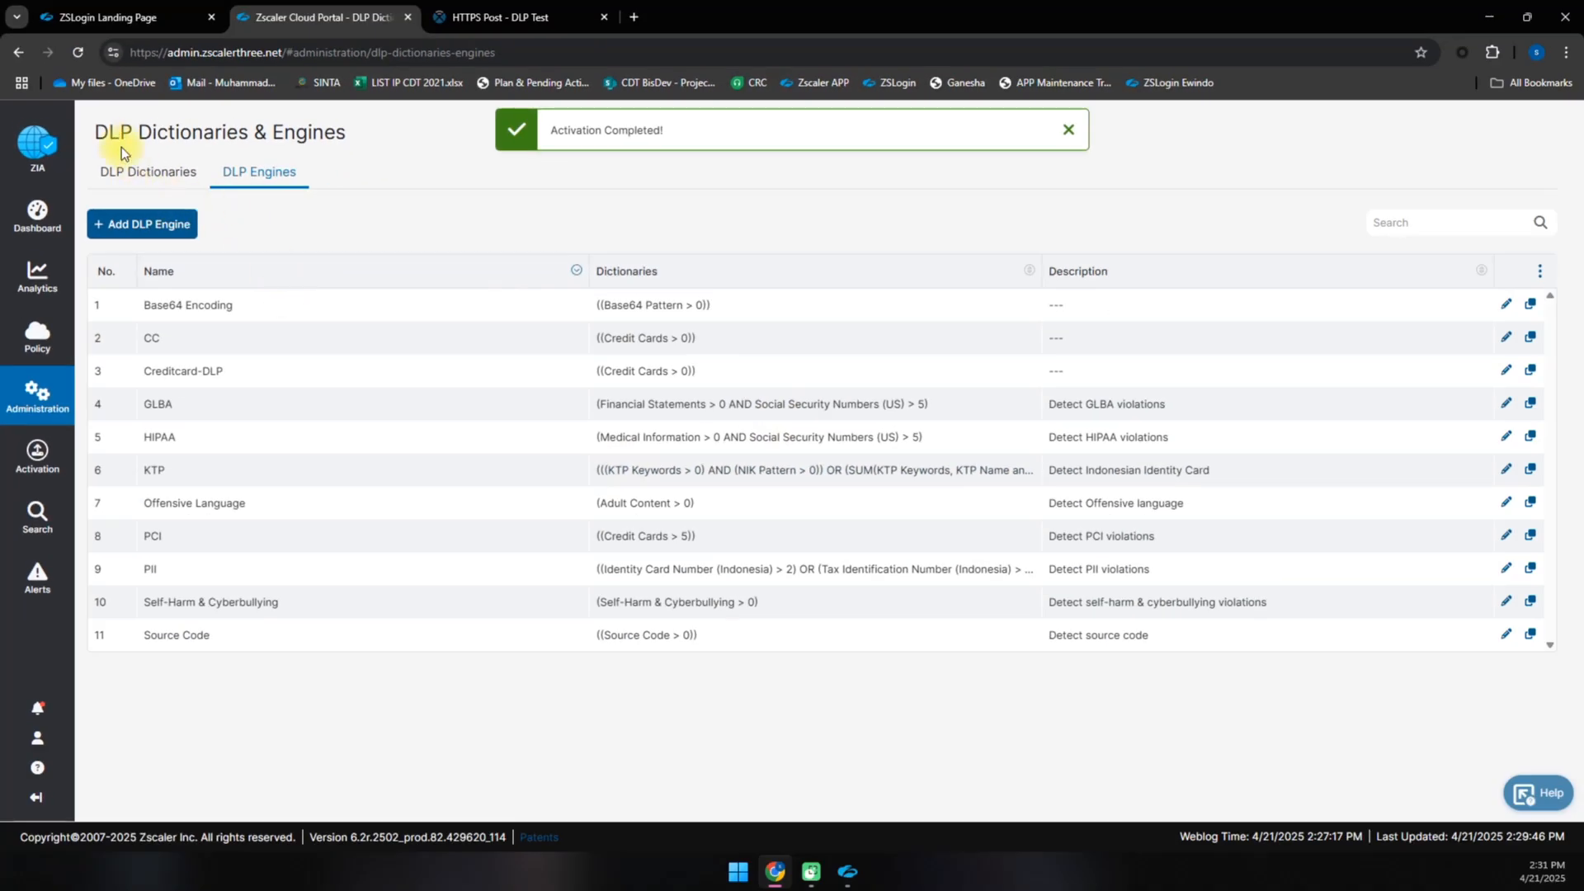
{"action": "left_click_drag", "start_coordinate": [91, 140], "coordinate": [433, 156]}
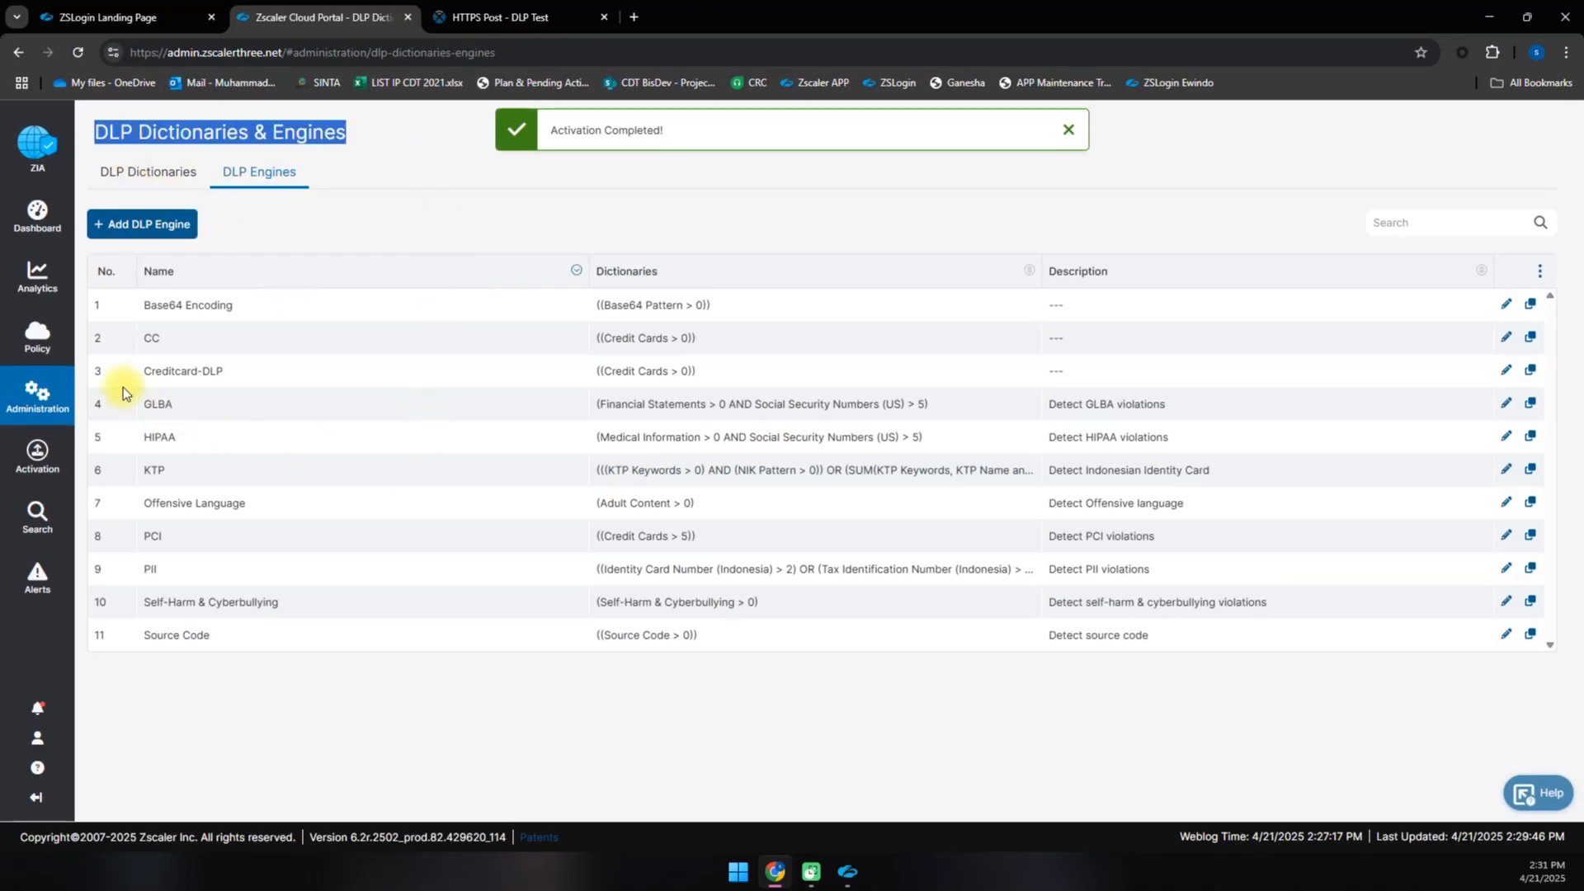
Start a new rule in the Data Loss Prevention policy and set its severity to High
{"action": "mouse_move", "coordinate": [37, 335]}
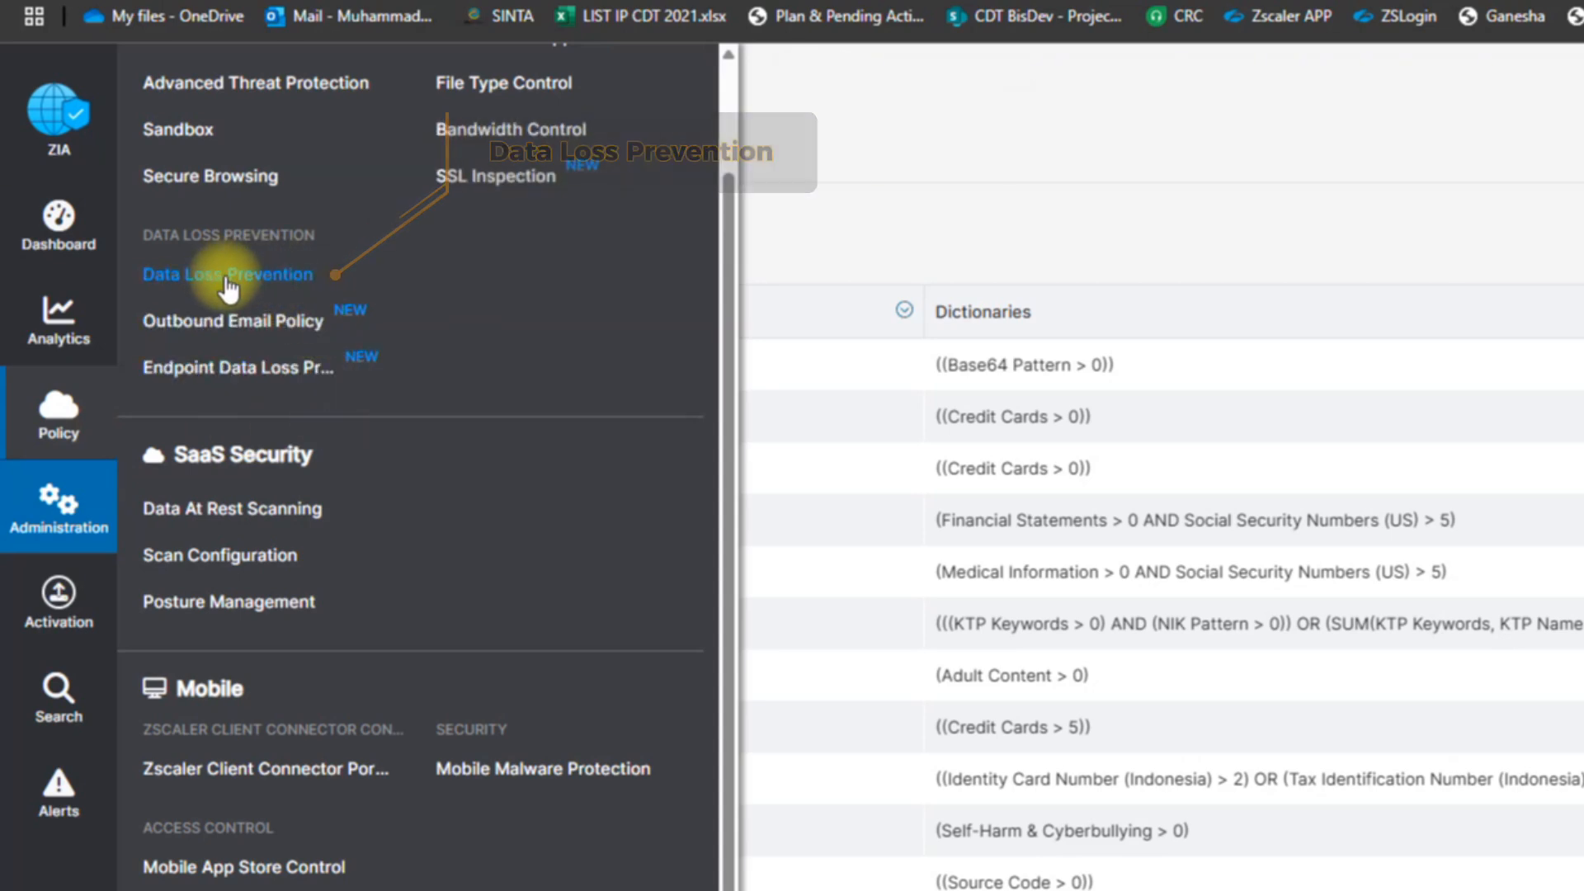
{"action": "left_click", "coordinate": [227, 281]}
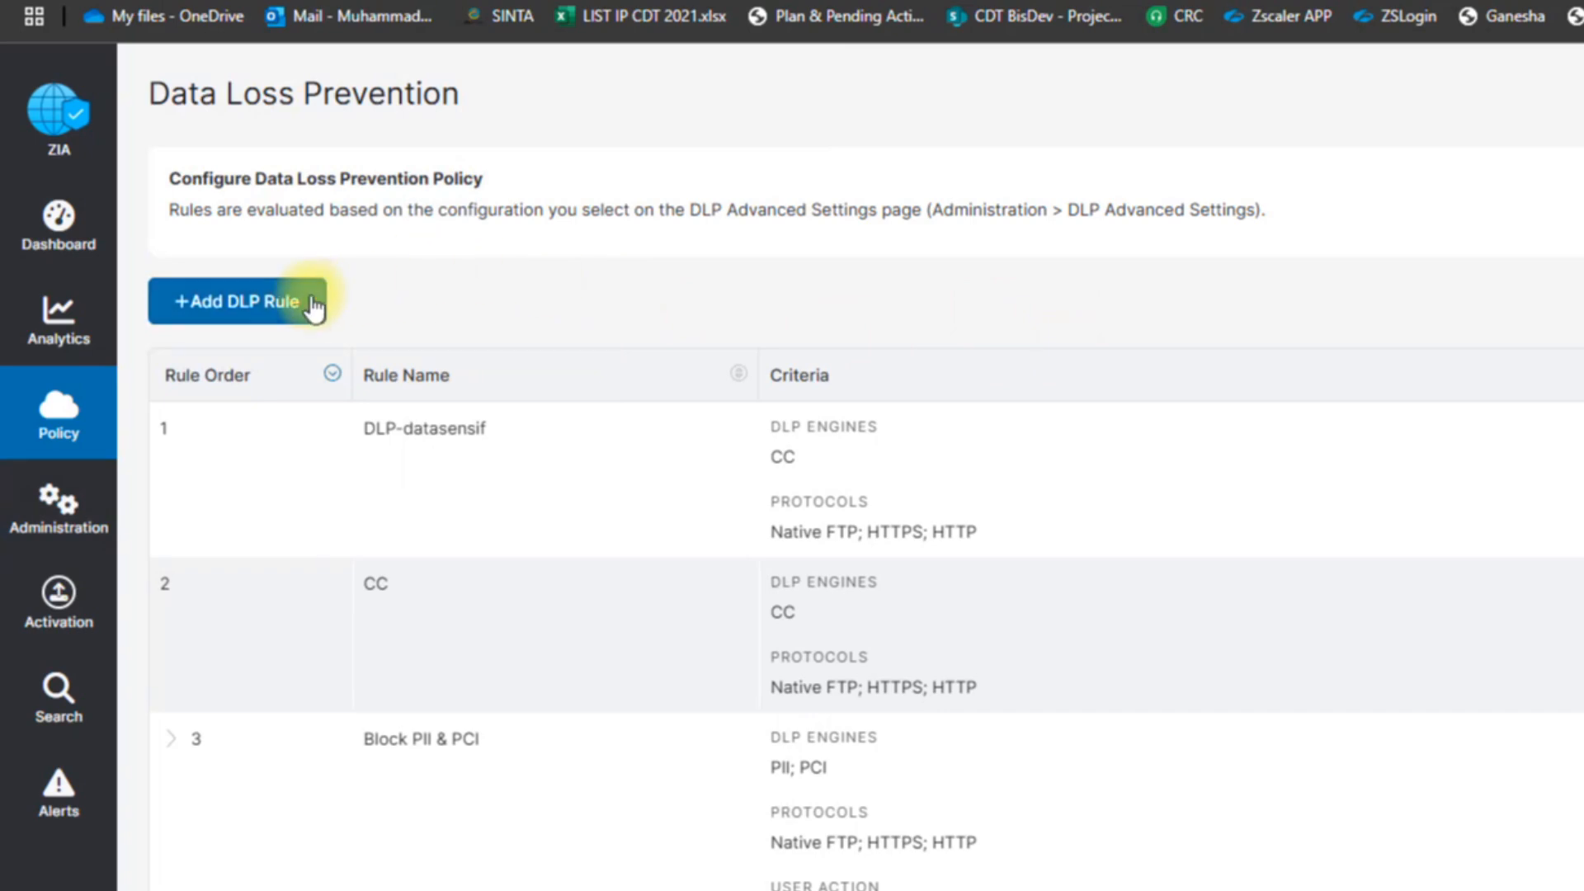
{"action": "left_click", "coordinate": [313, 309]}
{"action": "left_click", "coordinate": [948, 233]}
{"action": "left_click", "coordinate": [952, 281]}
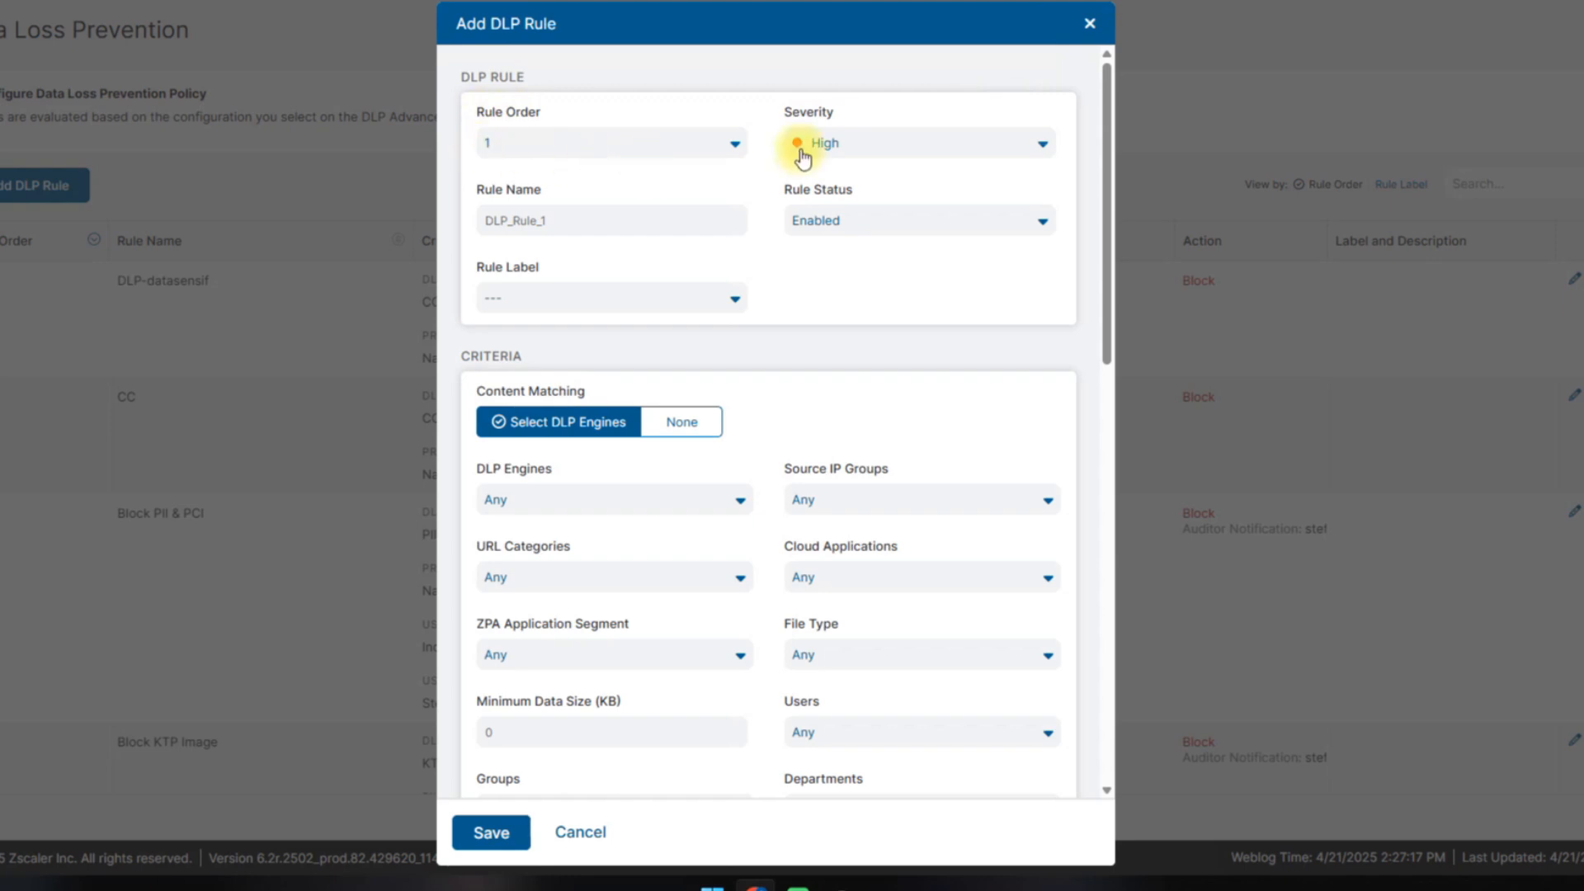
Replace the default name of the new DLP rule with Dlp-Creditcard
{"action": "left_click_drag", "start_coordinate": [613, 222], "coordinate": [406, 228]}
{"action": "left_click_drag", "start_coordinate": [579, 218], "coordinate": [541, 216]}
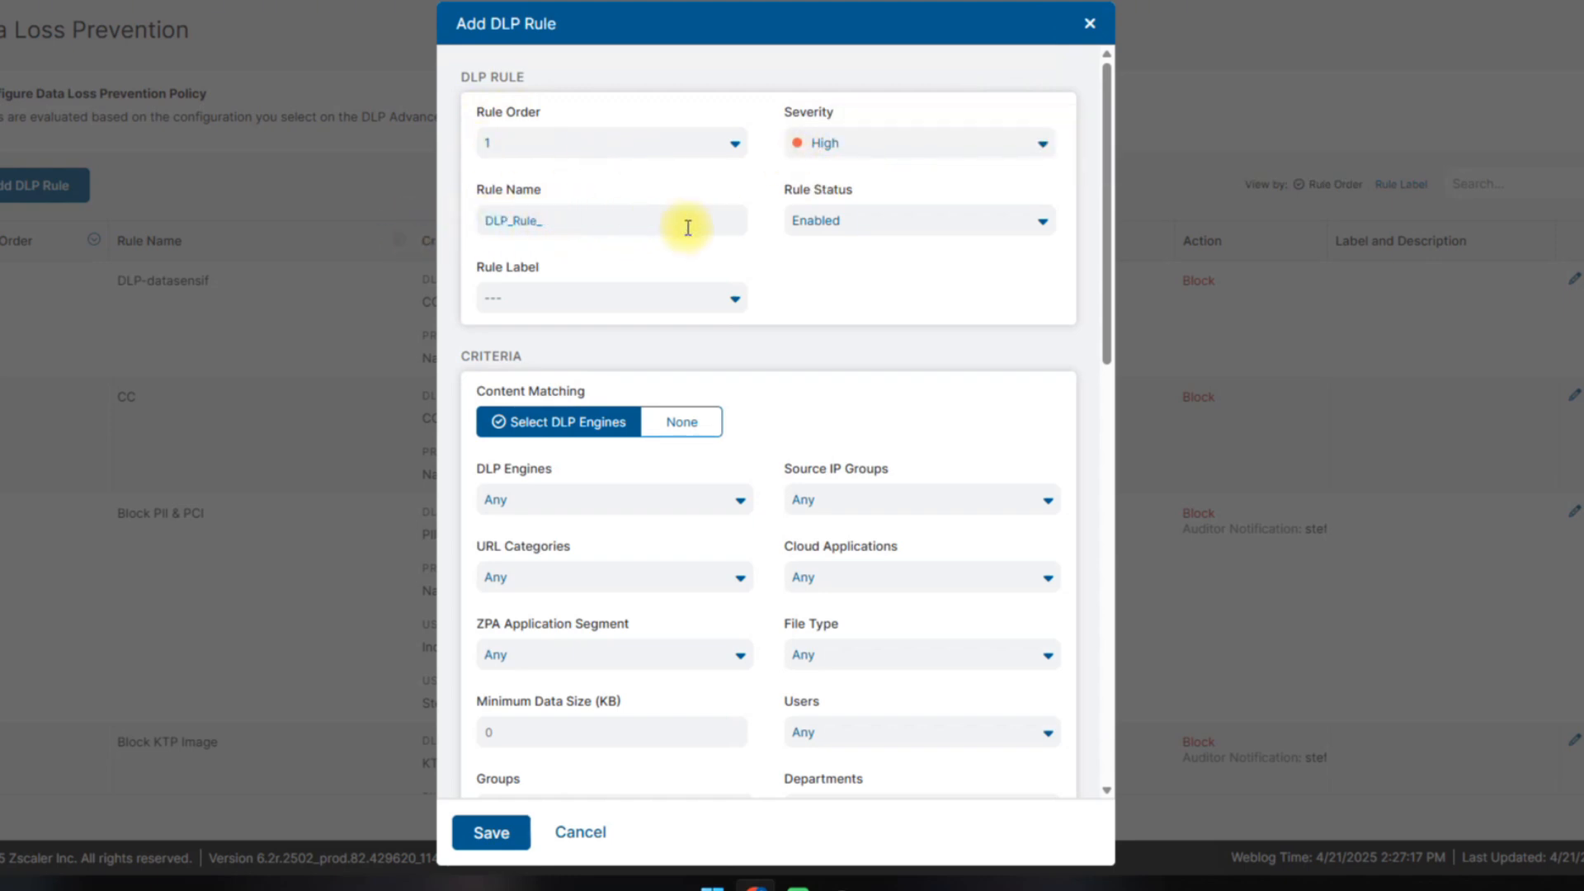
{"action": "key", "text": "BackSpace"}
{"action": "key", "text": "BackSpace"}
{"action": "key", "text": "BackSpace"}
{"action": "type", "text": "Dlp-Creditcard"}
Select Creditcard-DLP as the DLP engine in the rule's content matching criteria
{"action": "scroll", "coordinate": [779, 280], "scroll_direction": "down", "scroll_amount": 2}
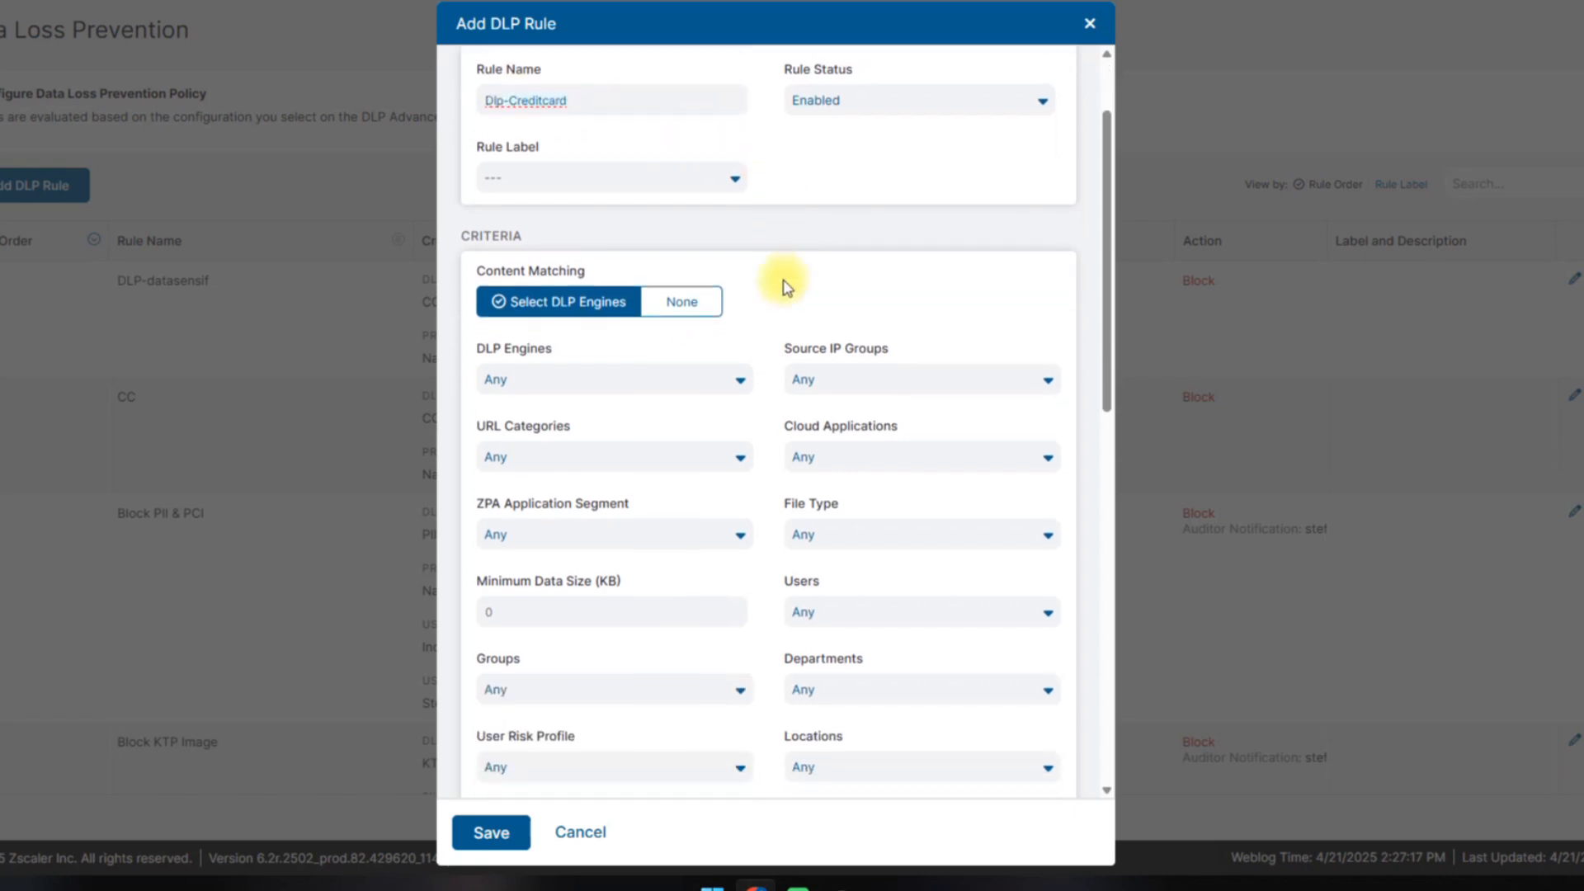
{"action": "left_click_drag", "start_coordinate": [484, 274], "coordinate": [559, 274]}
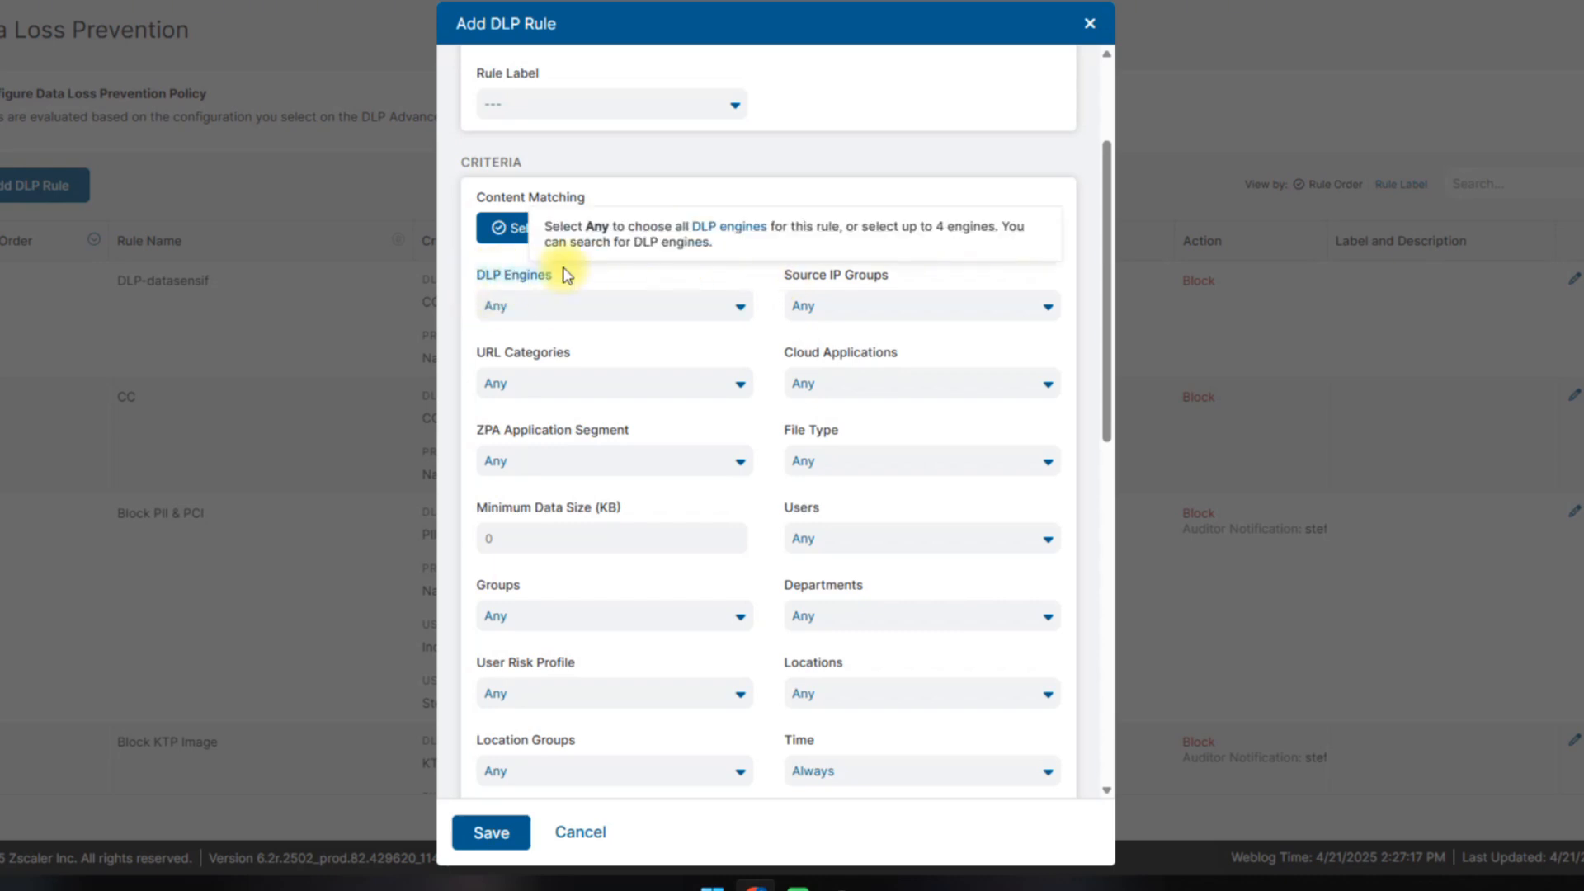
{"action": "left_click", "coordinate": [589, 311]}
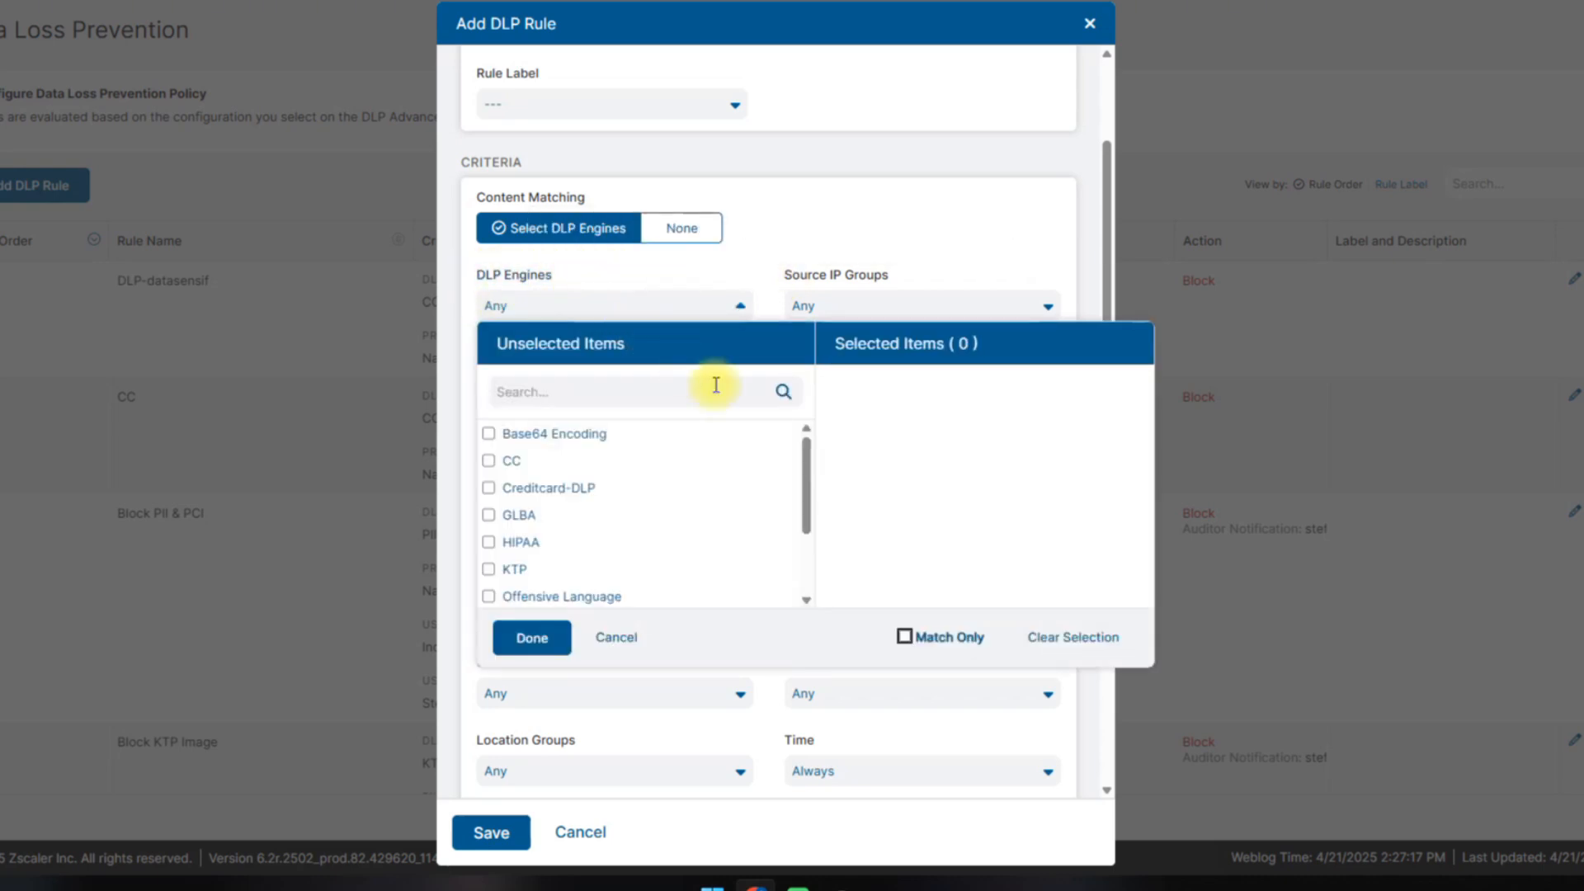
{"action": "scroll", "coordinate": [816, 495], "scroll_direction": "down", "scroll_amount": 2}
{"action": "scroll", "coordinate": [809, 524], "scroll_direction": "down", "scroll_amount": 1}
{"action": "scroll", "coordinate": [814, 495], "scroll_direction": "up", "scroll_amount": 3}
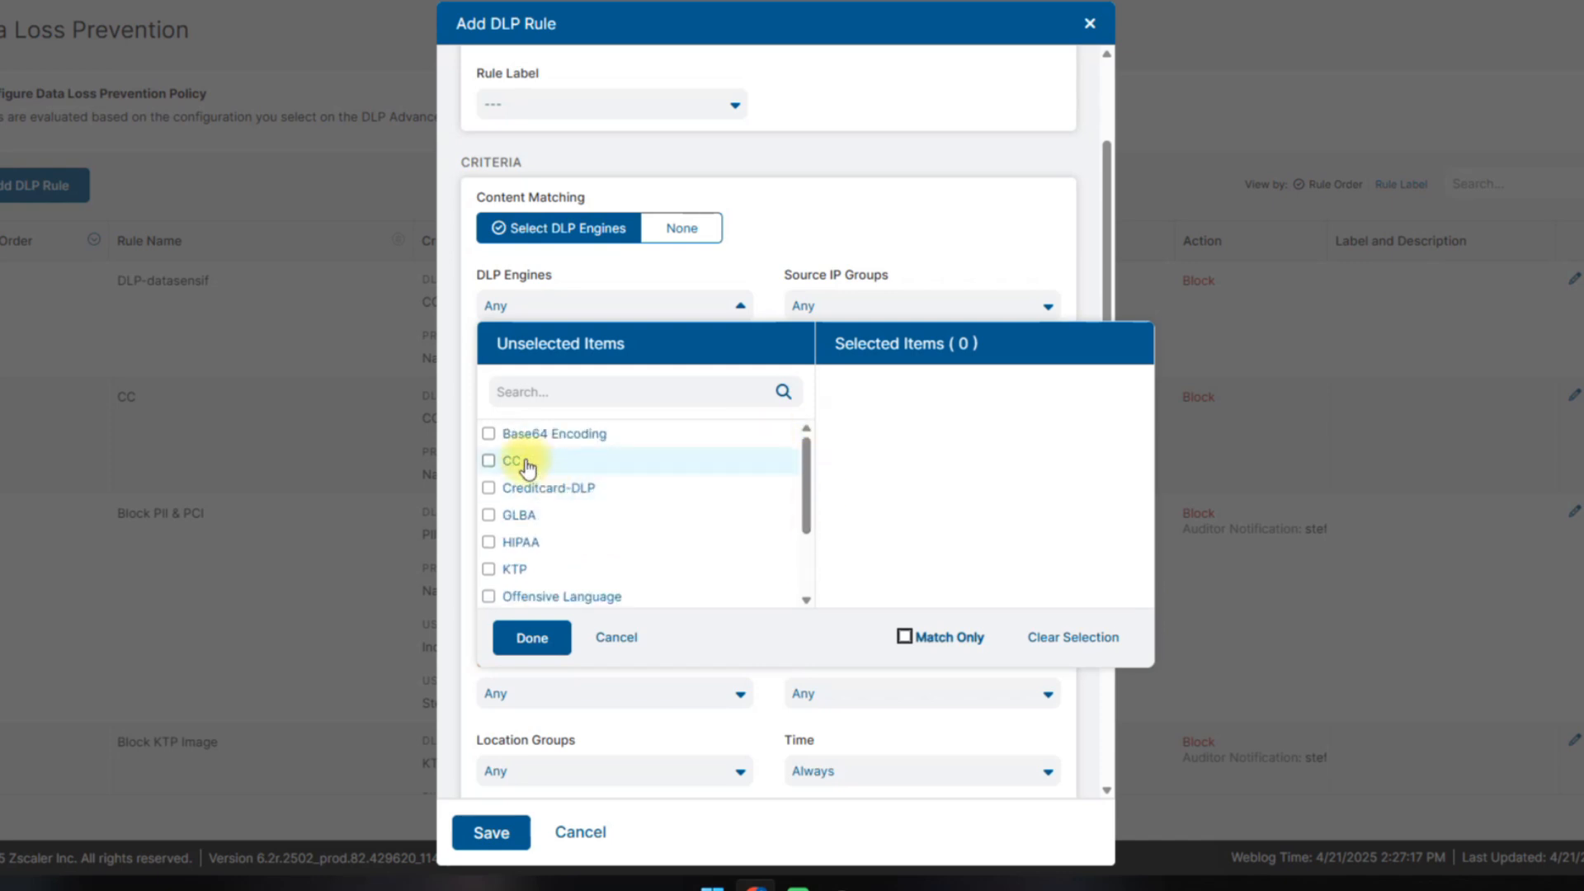
{"action": "scroll", "coordinate": [615, 467], "scroll_direction": "down", "scroll_amount": 2}
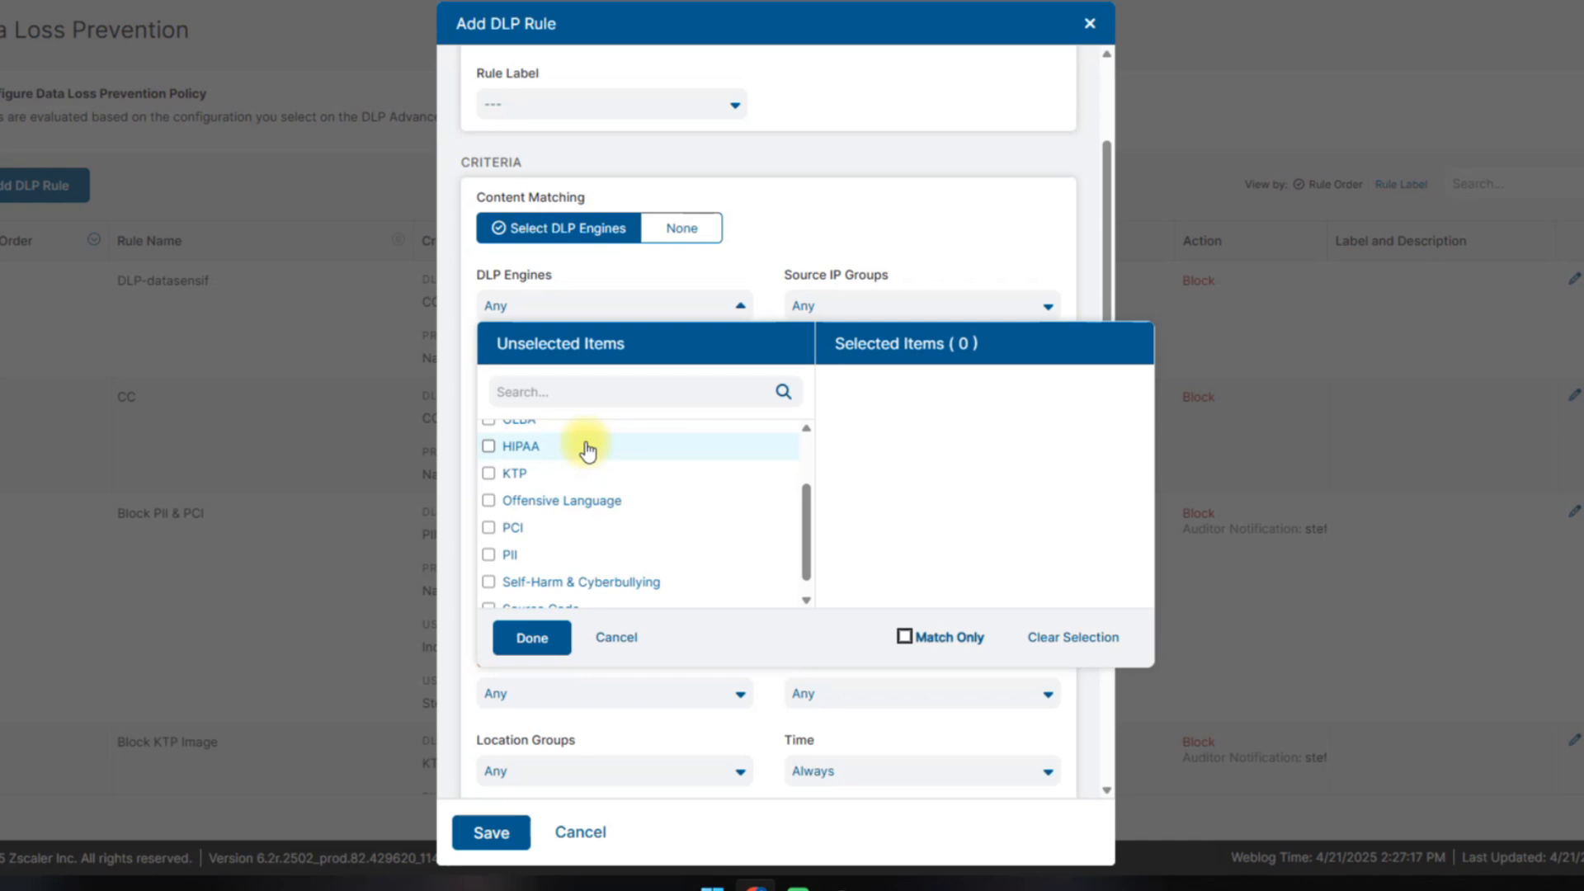
{"action": "scroll", "coordinate": [587, 446], "scroll_direction": "up", "scroll_amount": 2}
{"action": "left_click", "coordinate": [534, 488]}
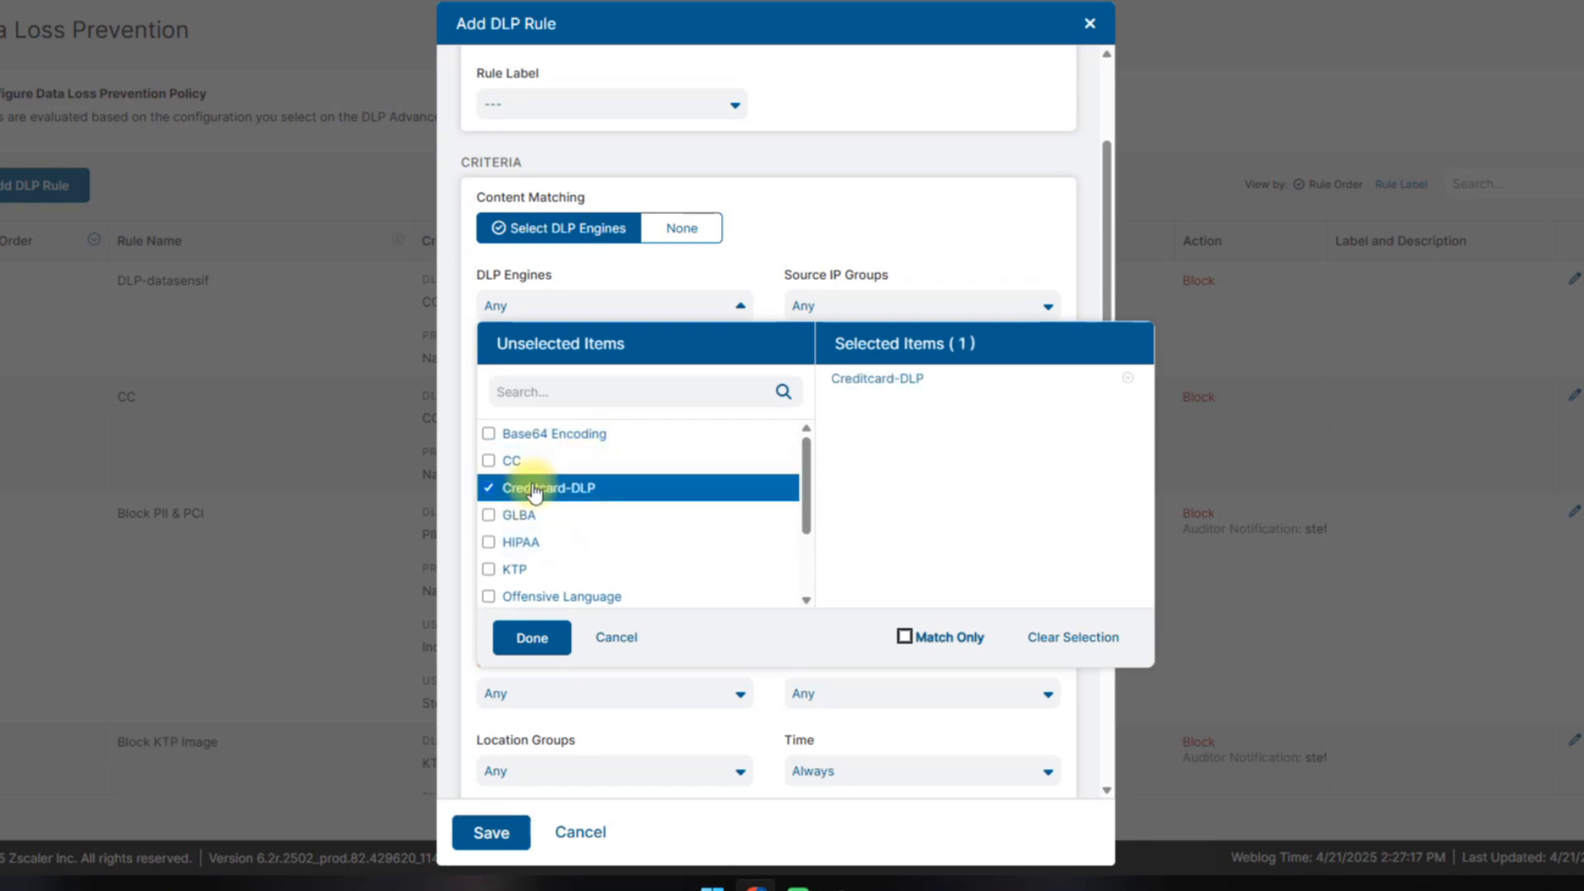
{"action": "left_click", "coordinate": [532, 638]}
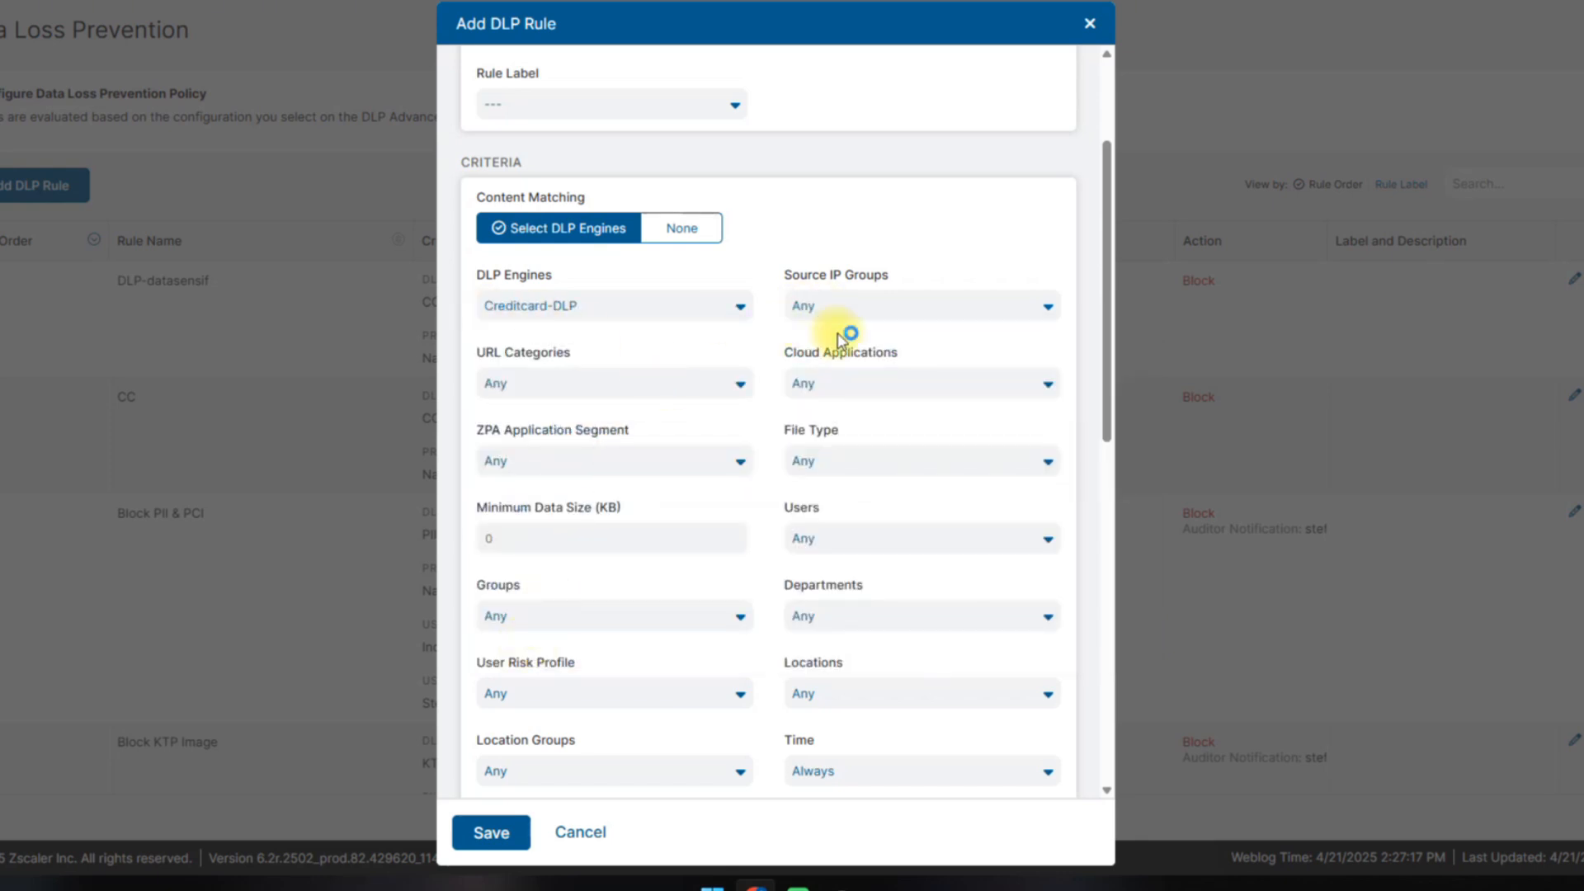
Look through the URL categories available for the rule and close the list without selecting any
{"action": "left_click", "coordinate": [620, 384]}
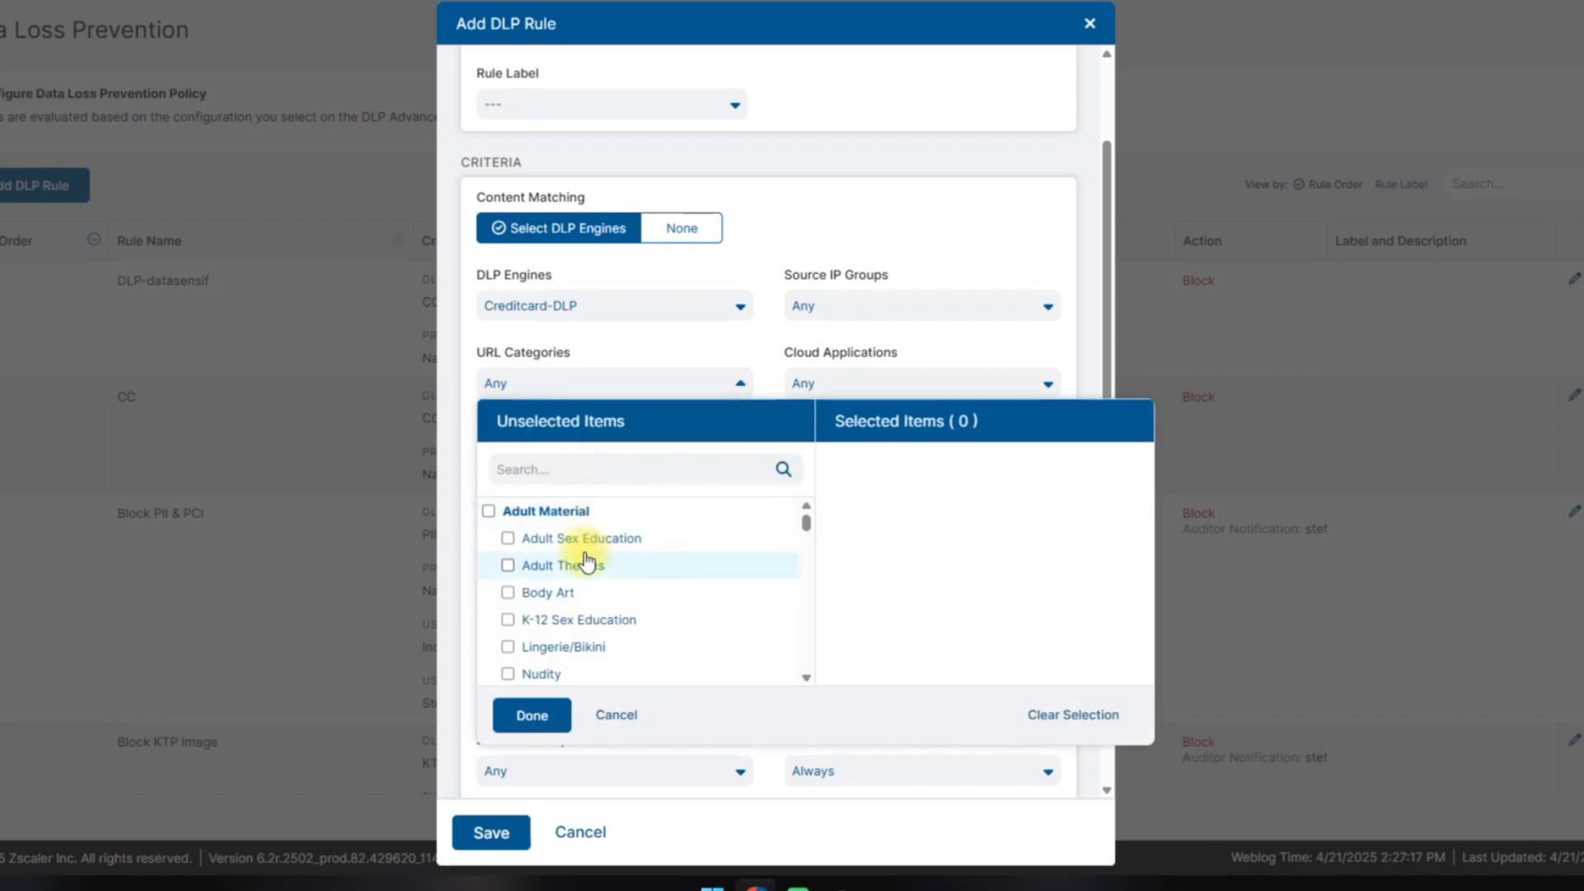
{"action": "scroll", "coordinate": [642, 571], "scroll_direction": "down", "scroll_amount": 3}
{"action": "scroll", "coordinate": [641, 569], "scroll_direction": "down", "scroll_amount": 5}
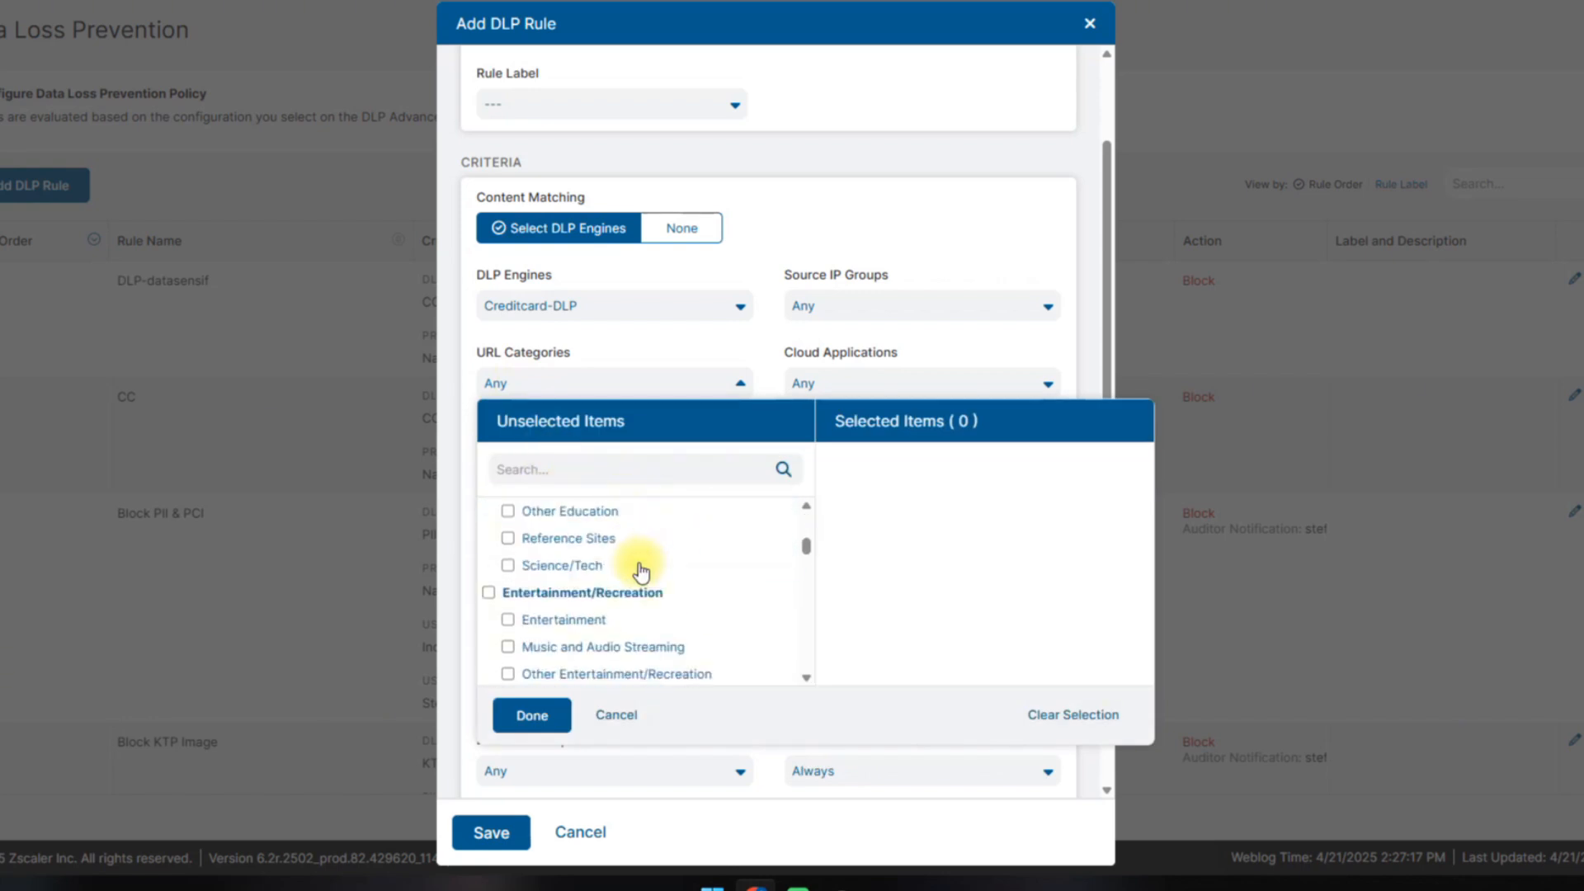
{"action": "scroll", "coordinate": [636, 566], "scroll_direction": "down", "scroll_amount": 3}
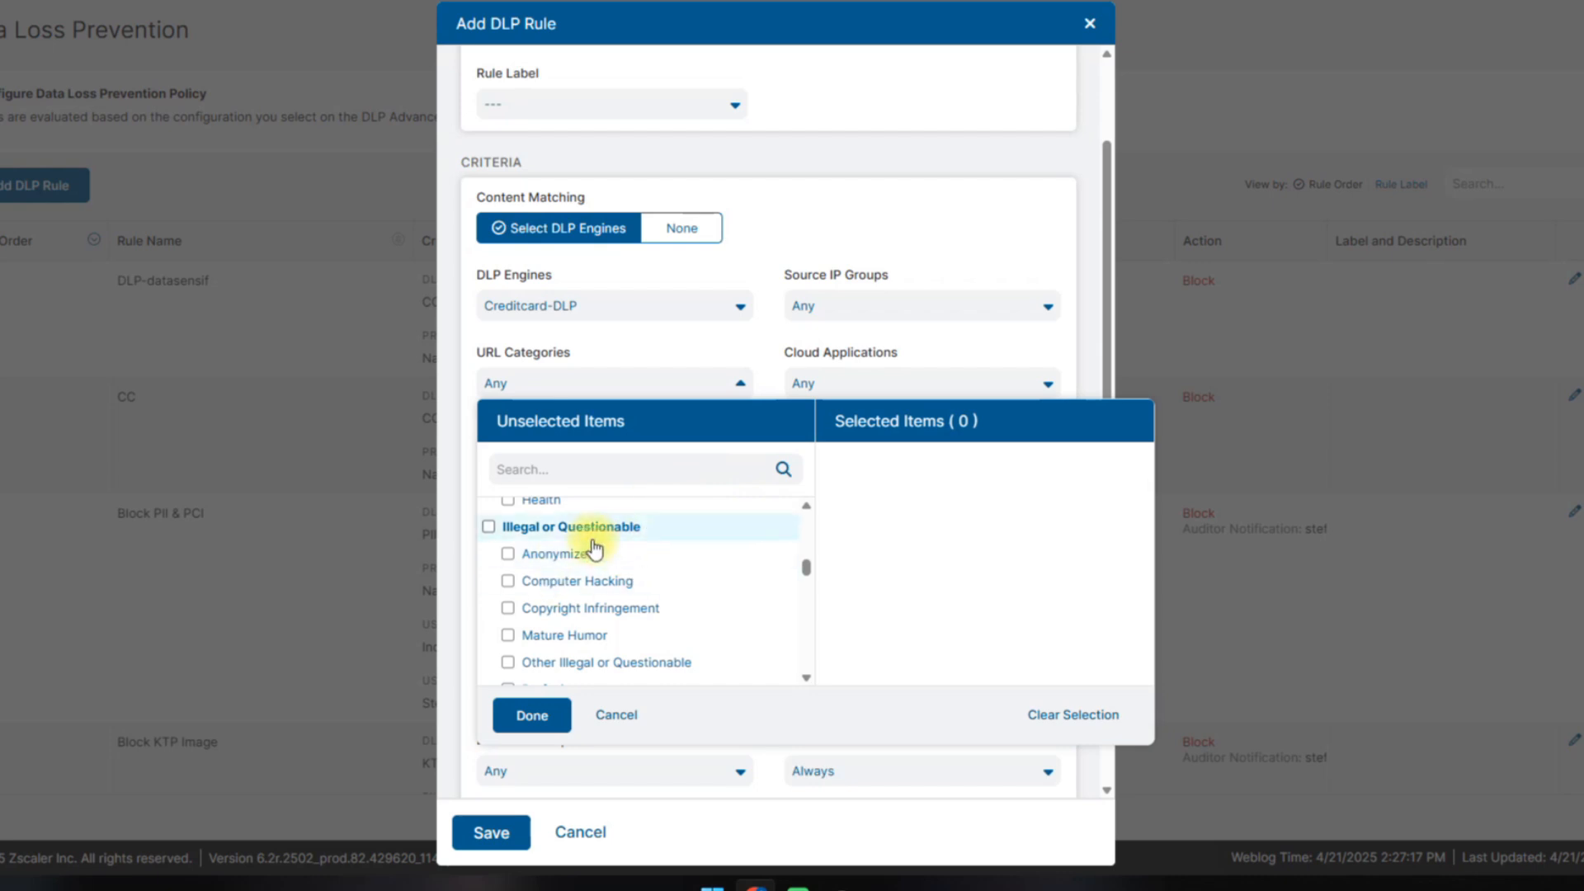
{"action": "left_click", "coordinate": [609, 362]}
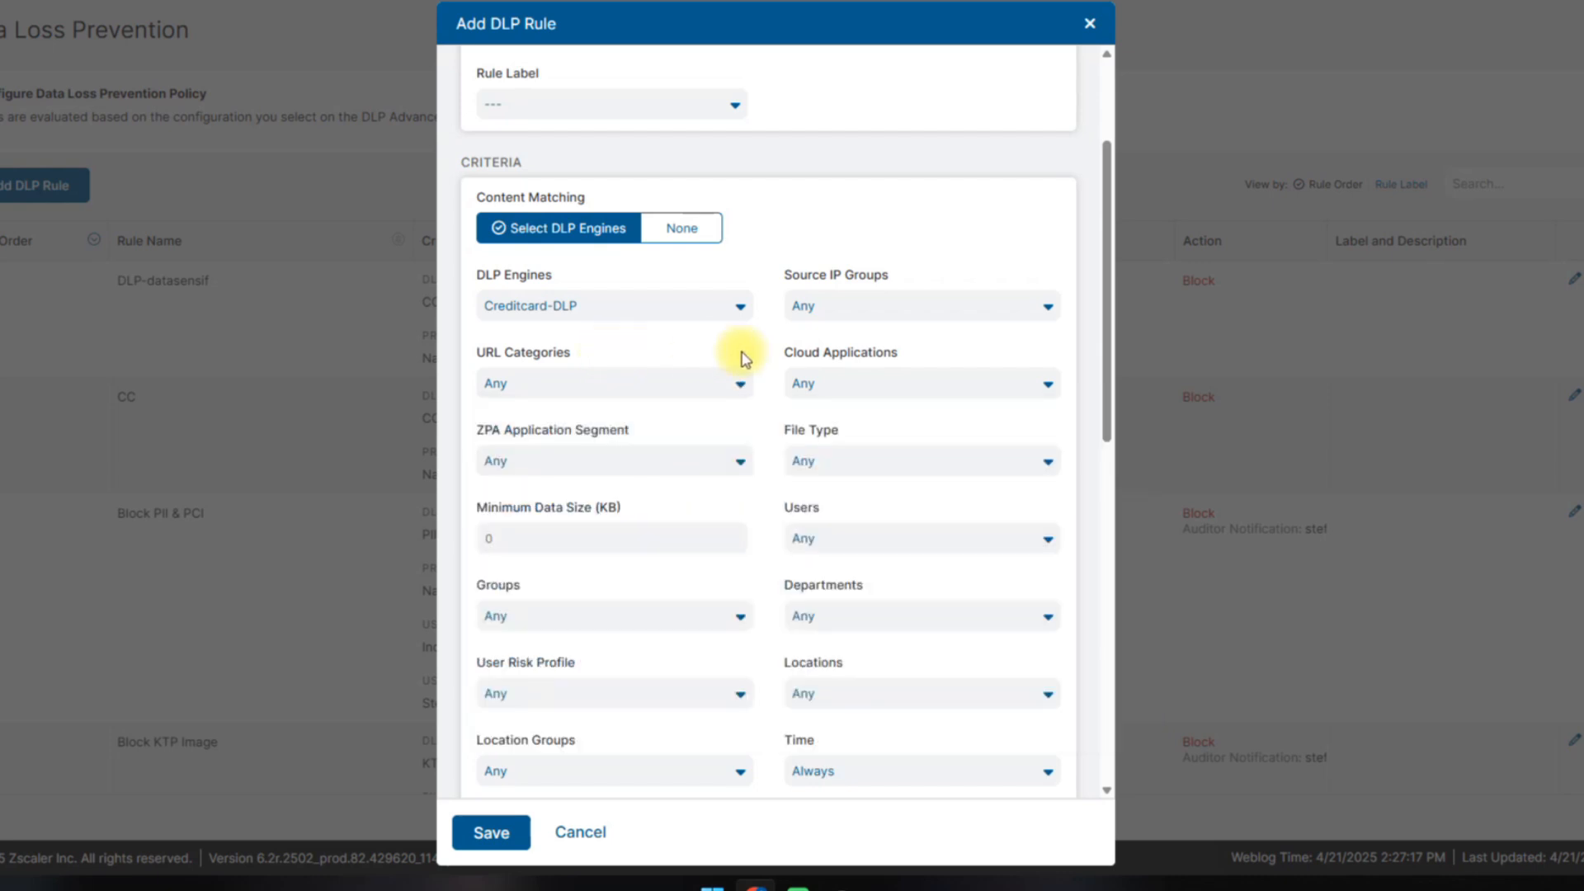
Look through the cloud application categories available for the rule and close the list without selecting any
{"action": "left_click", "coordinate": [836, 398]}
{"action": "scroll", "coordinate": [1116, 239], "scroll_direction": "down", "scroll_amount": 1}
{"action": "left_click_drag", "start_coordinate": [1115, 239], "coordinate": [1127, 198]}
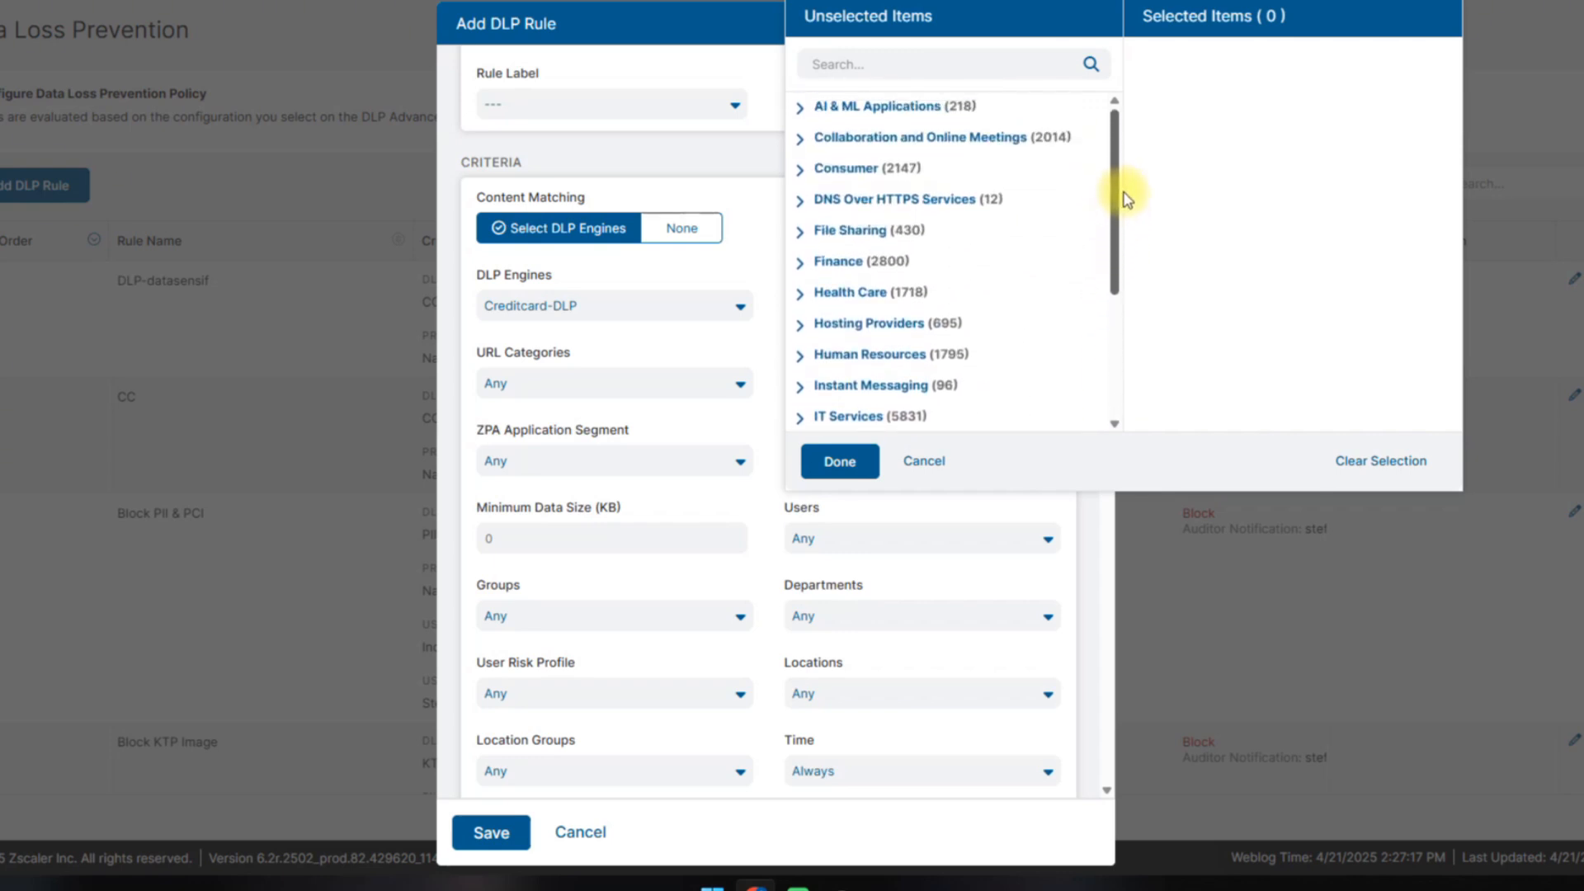
{"action": "left_click", "coordinate": [602, 330]}
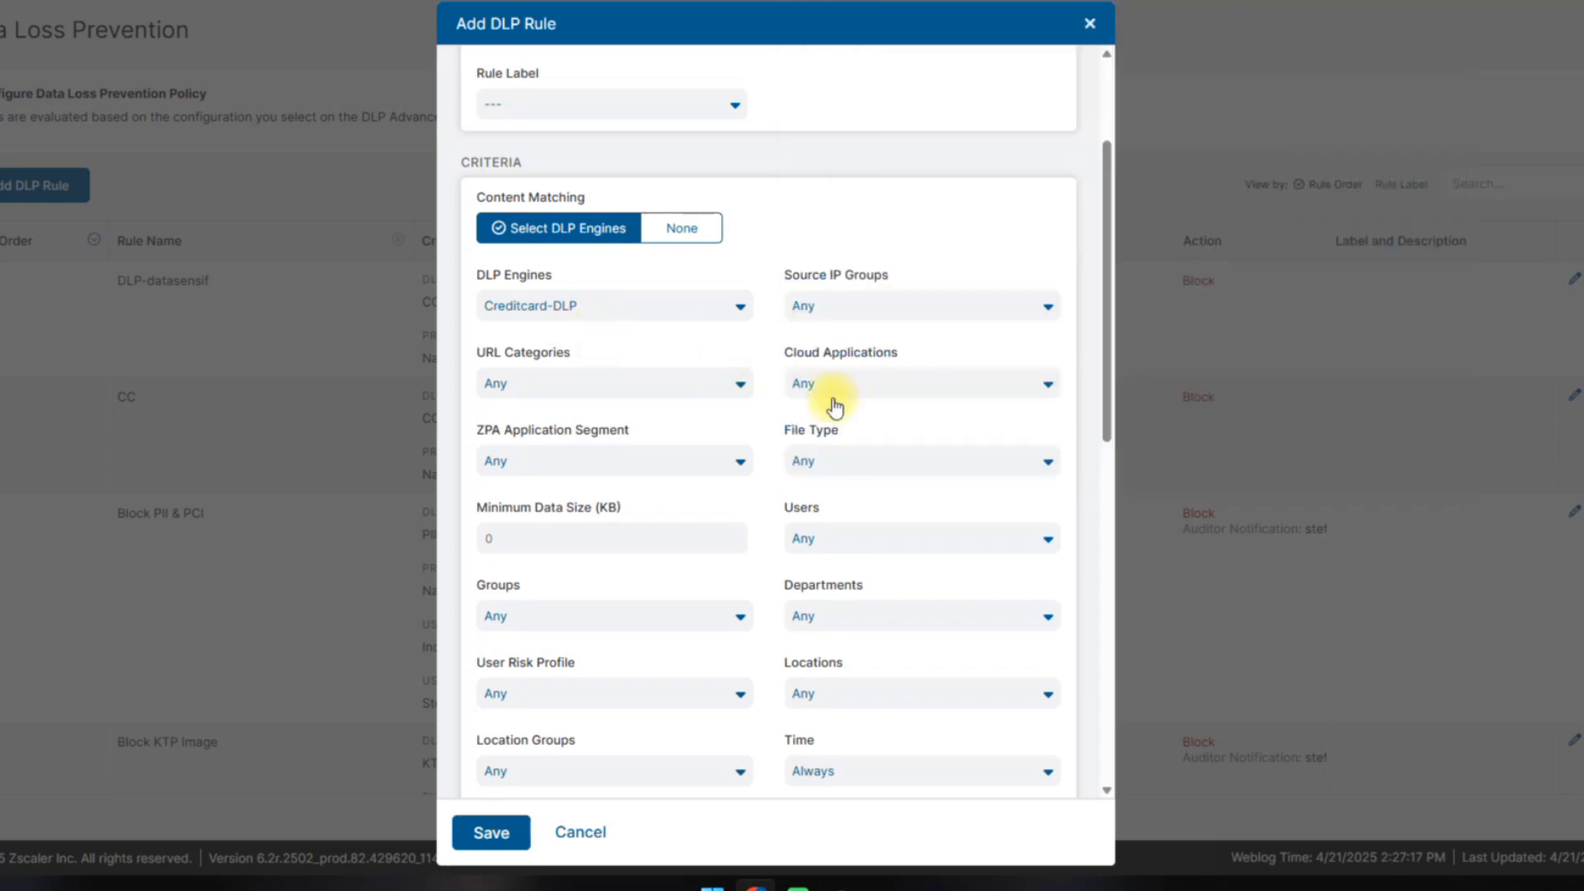
Look through the file types available for the rule and close the list without selecting any
{"action": "left_click", "coordinate": [854, 467]}
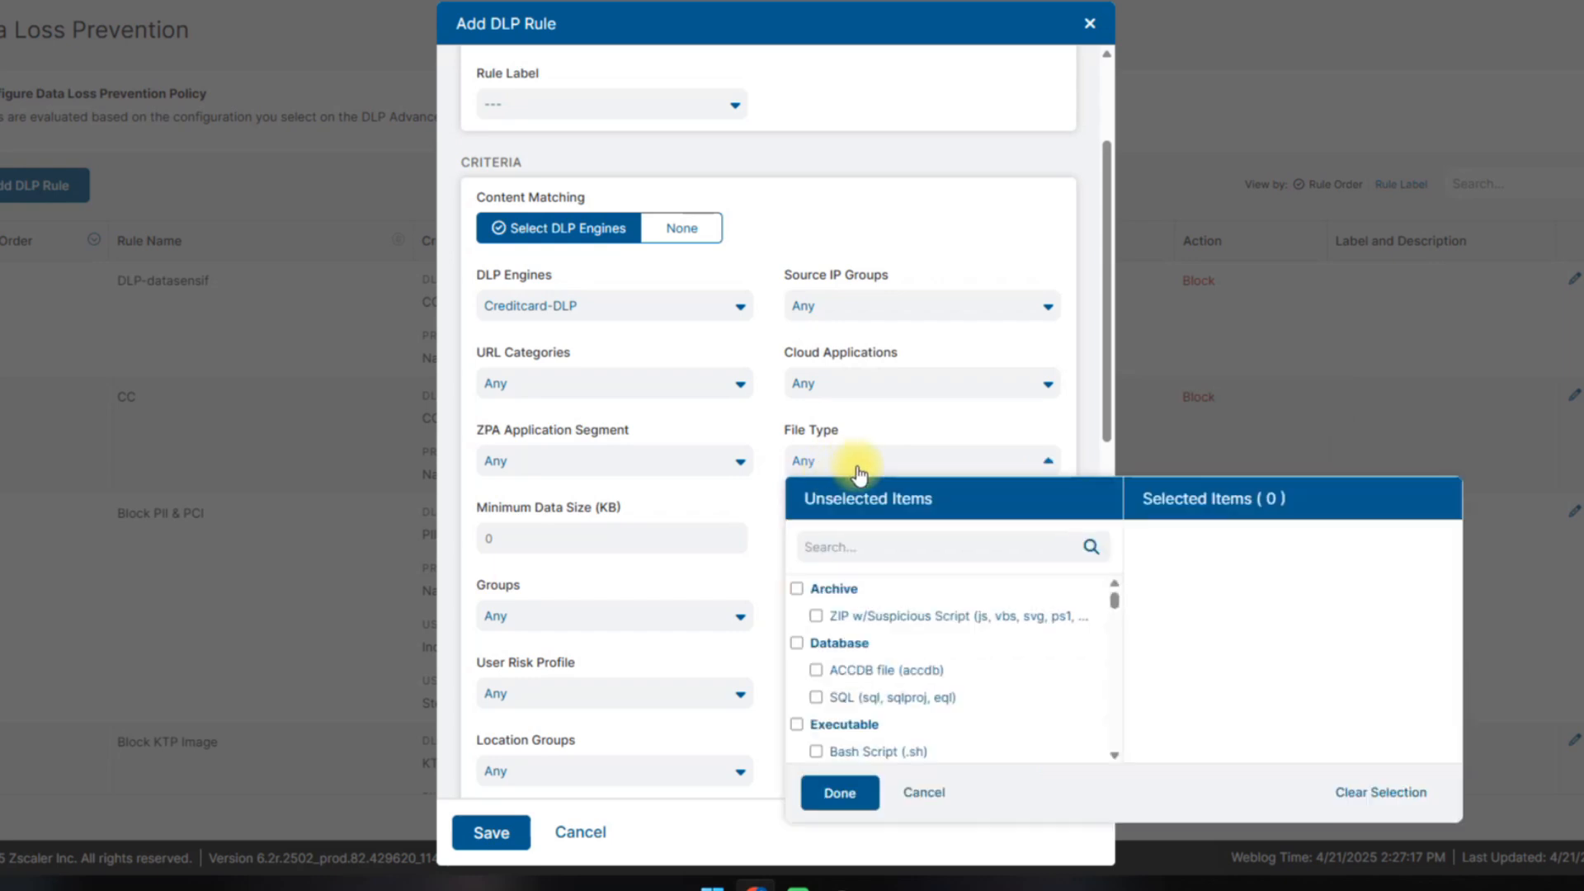
{"action": "scroll", "coordinate": [887, 660], "scroll_direction": "down", "scroll_amount": 10}
{"action": "left_click", "coordinate": [916, 790]}
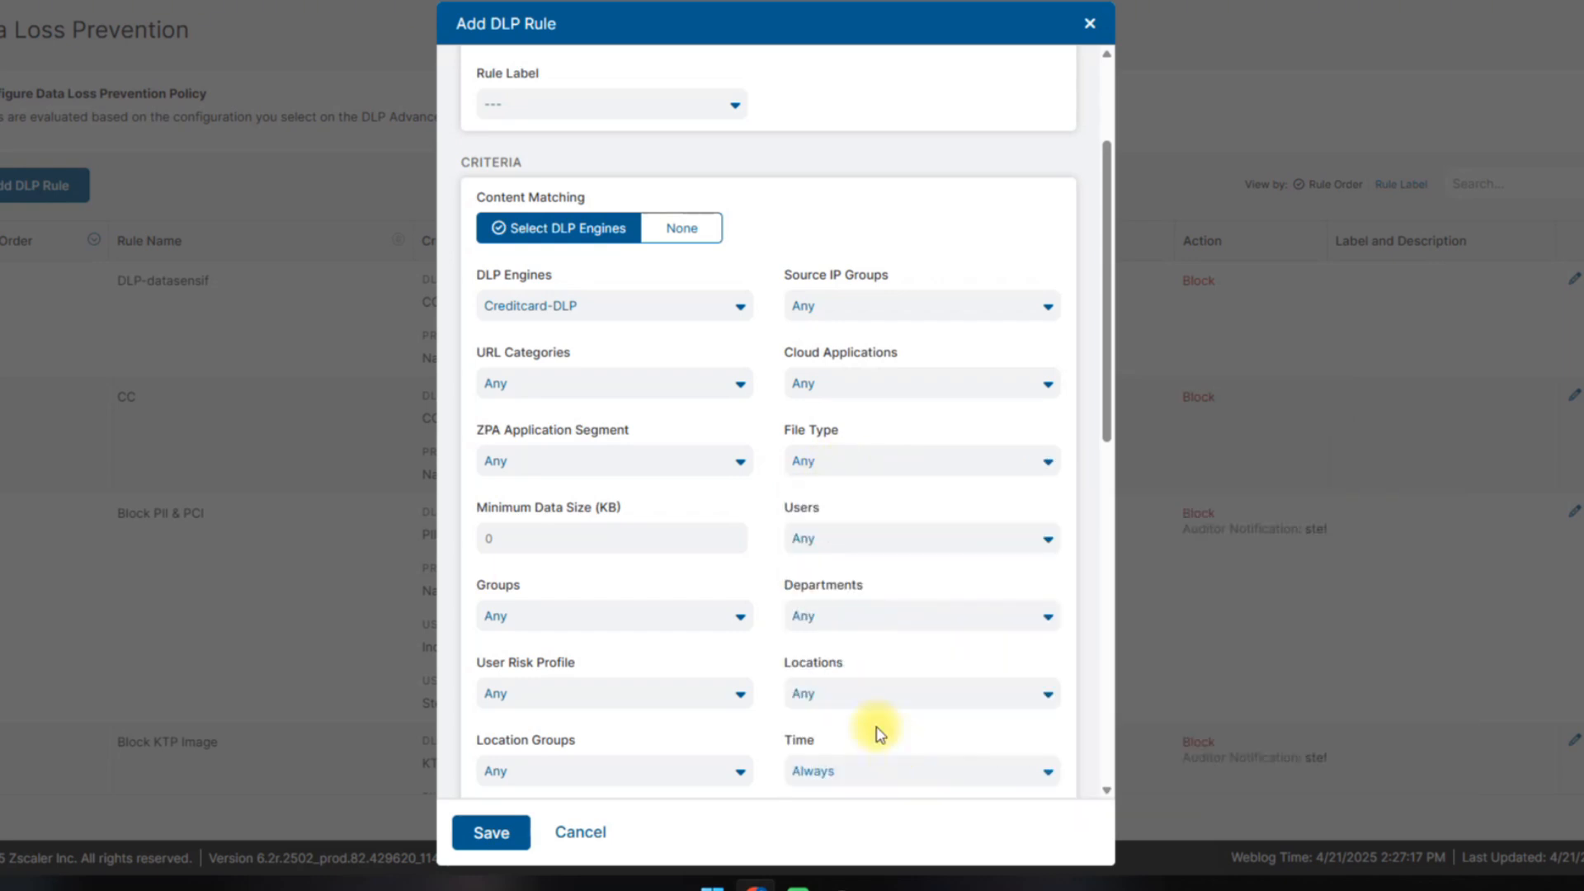
Look through the users available in the rule's criteria and close the list without selecting any
{"action": "scroll", "coordinate": [670, 501], "scroll_direction": "down", "scroll_amount": 1}
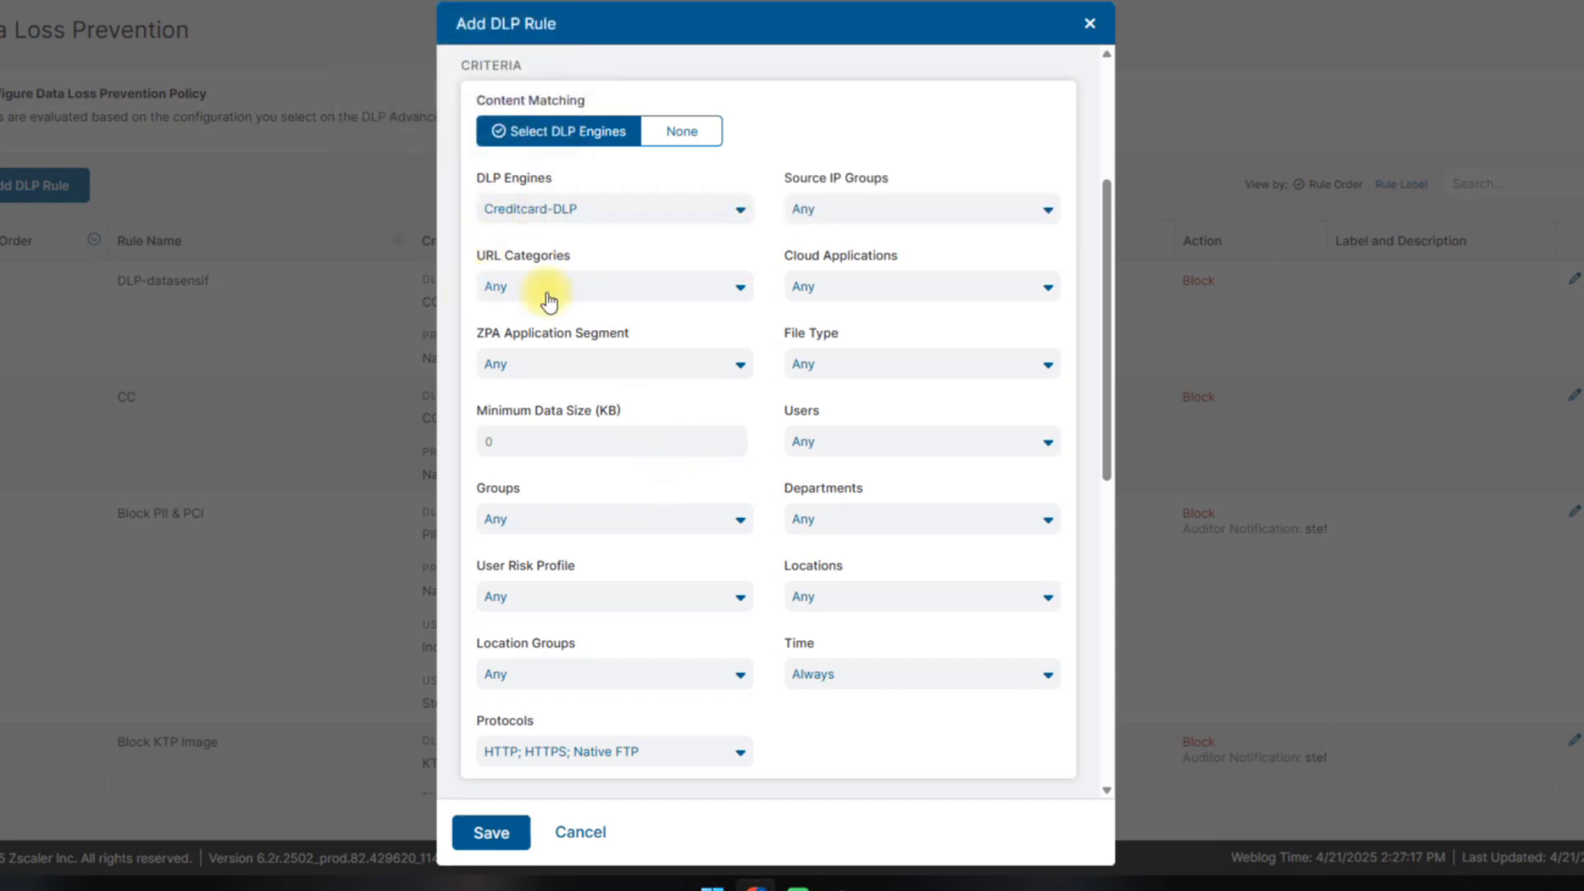
{"action": "scroll", "coordinate": [795, 407], "scroll_direction": "down", "scroll_amount": 1}
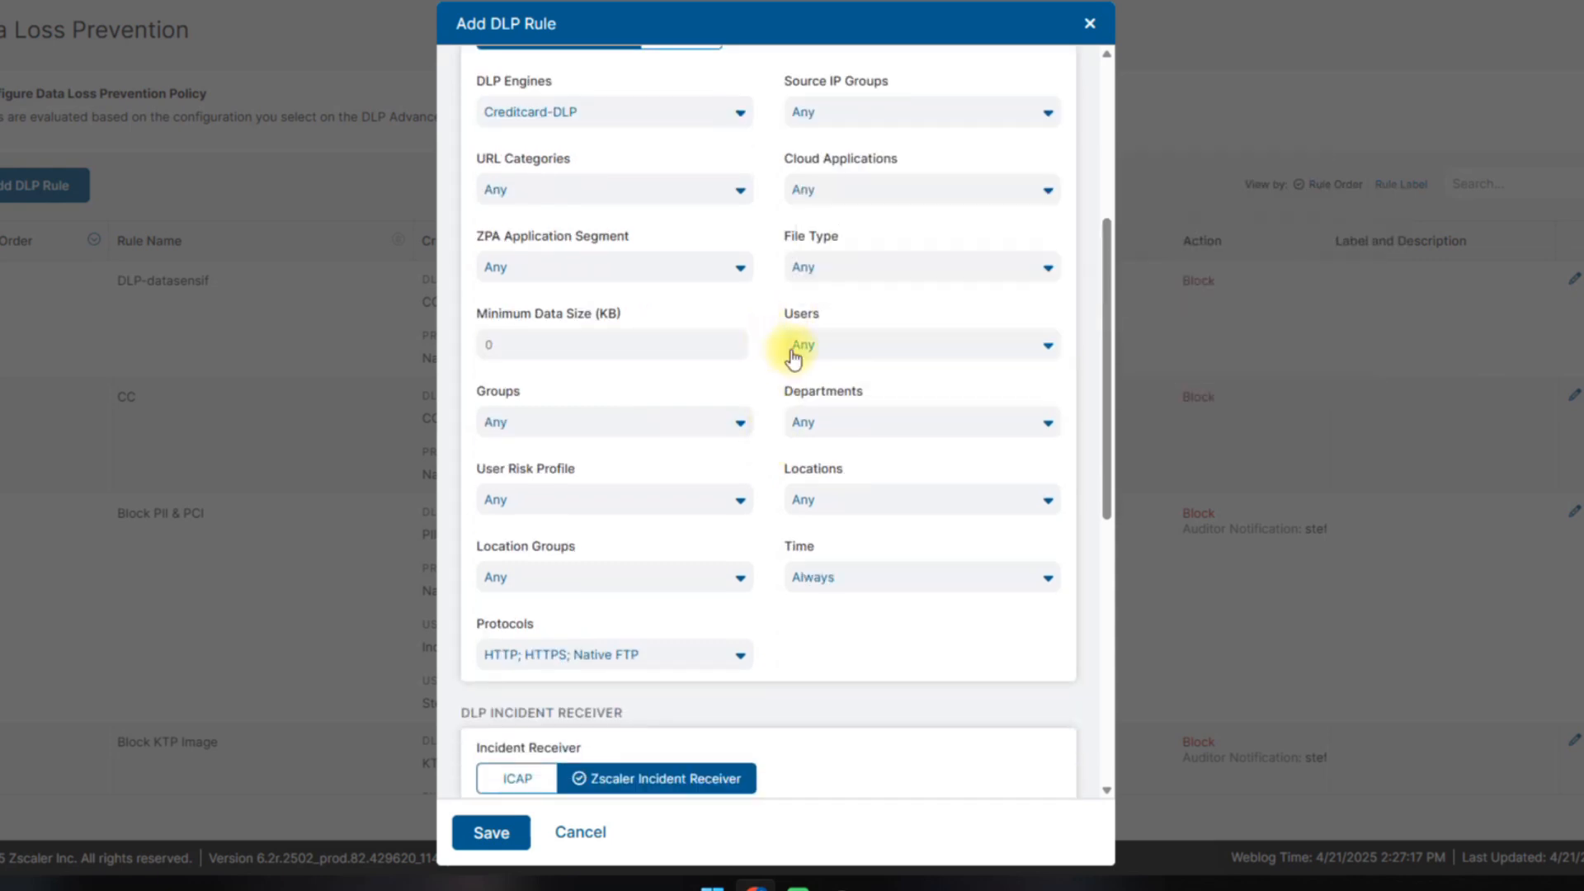
{"action": "left_click", "coordinate": [795, 353]}
{"action": "left_click_drag", "start_coordinate": [1114, 489], "coordinate": [1089, 425]}
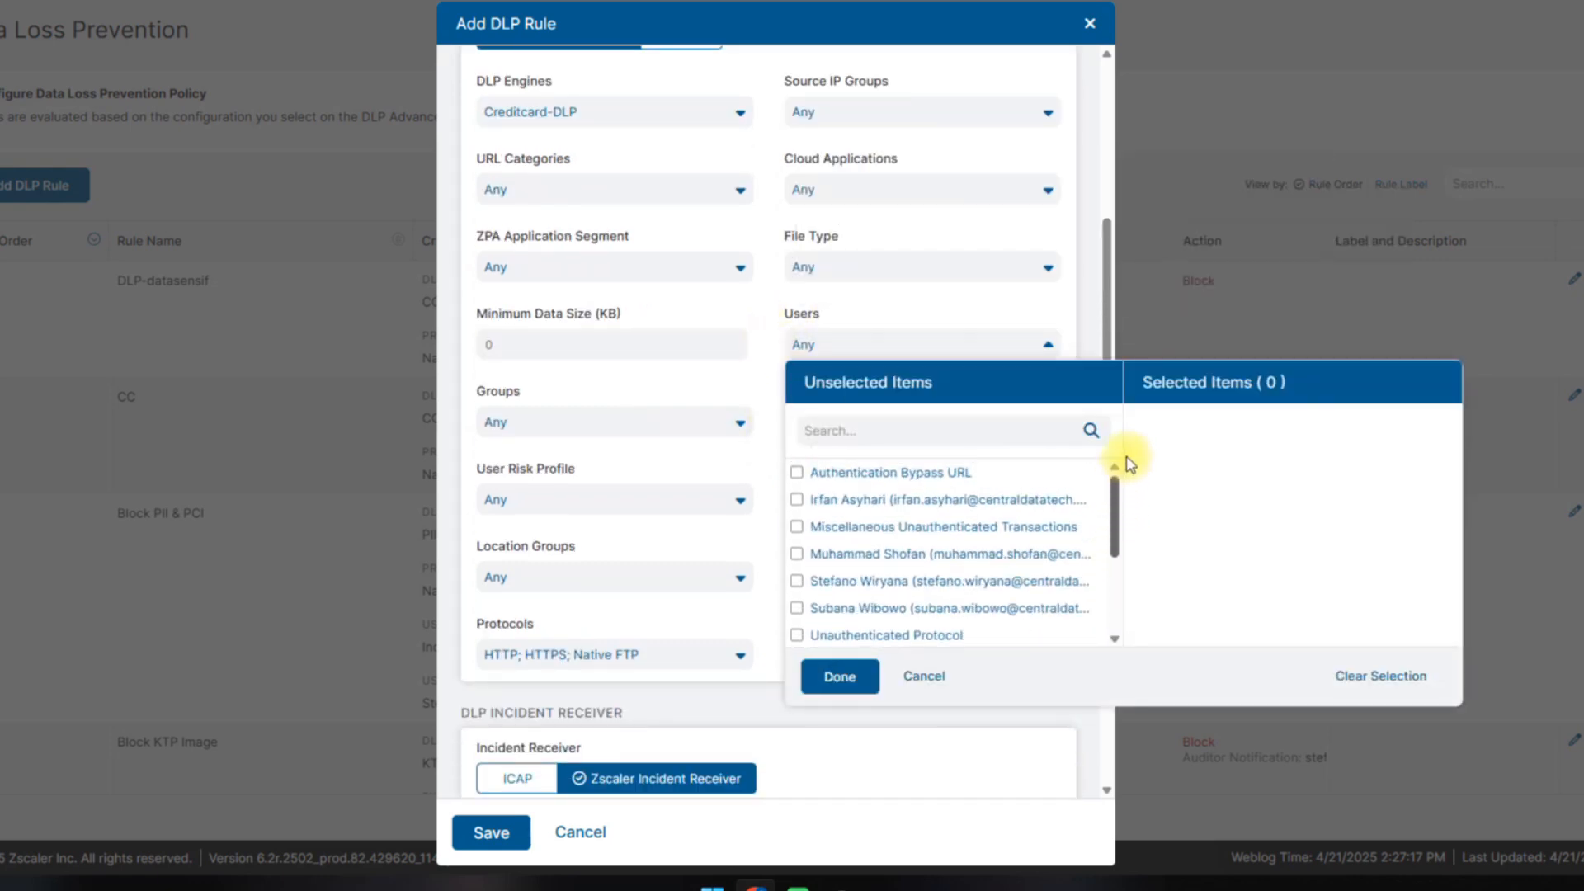
{"action": "left_click", "coordinate": [768, 363]}
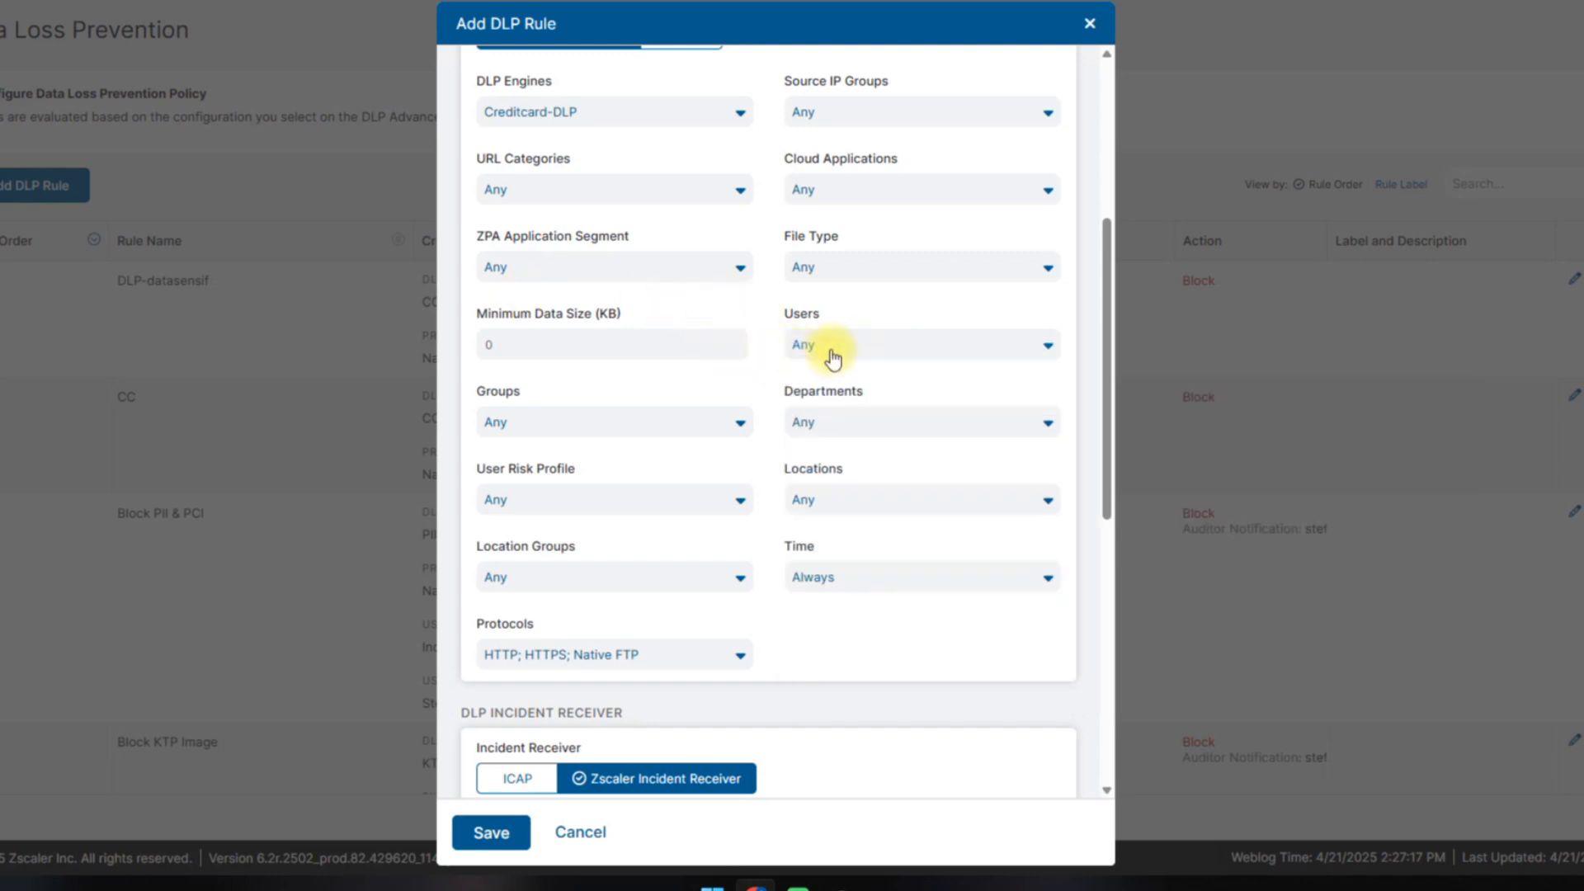
Set the DLP rule's data traffic action to Block
{"action": "scroll", "coordinate": [754, 431], "scroll_direction": "down", "scroll_amount": 4}
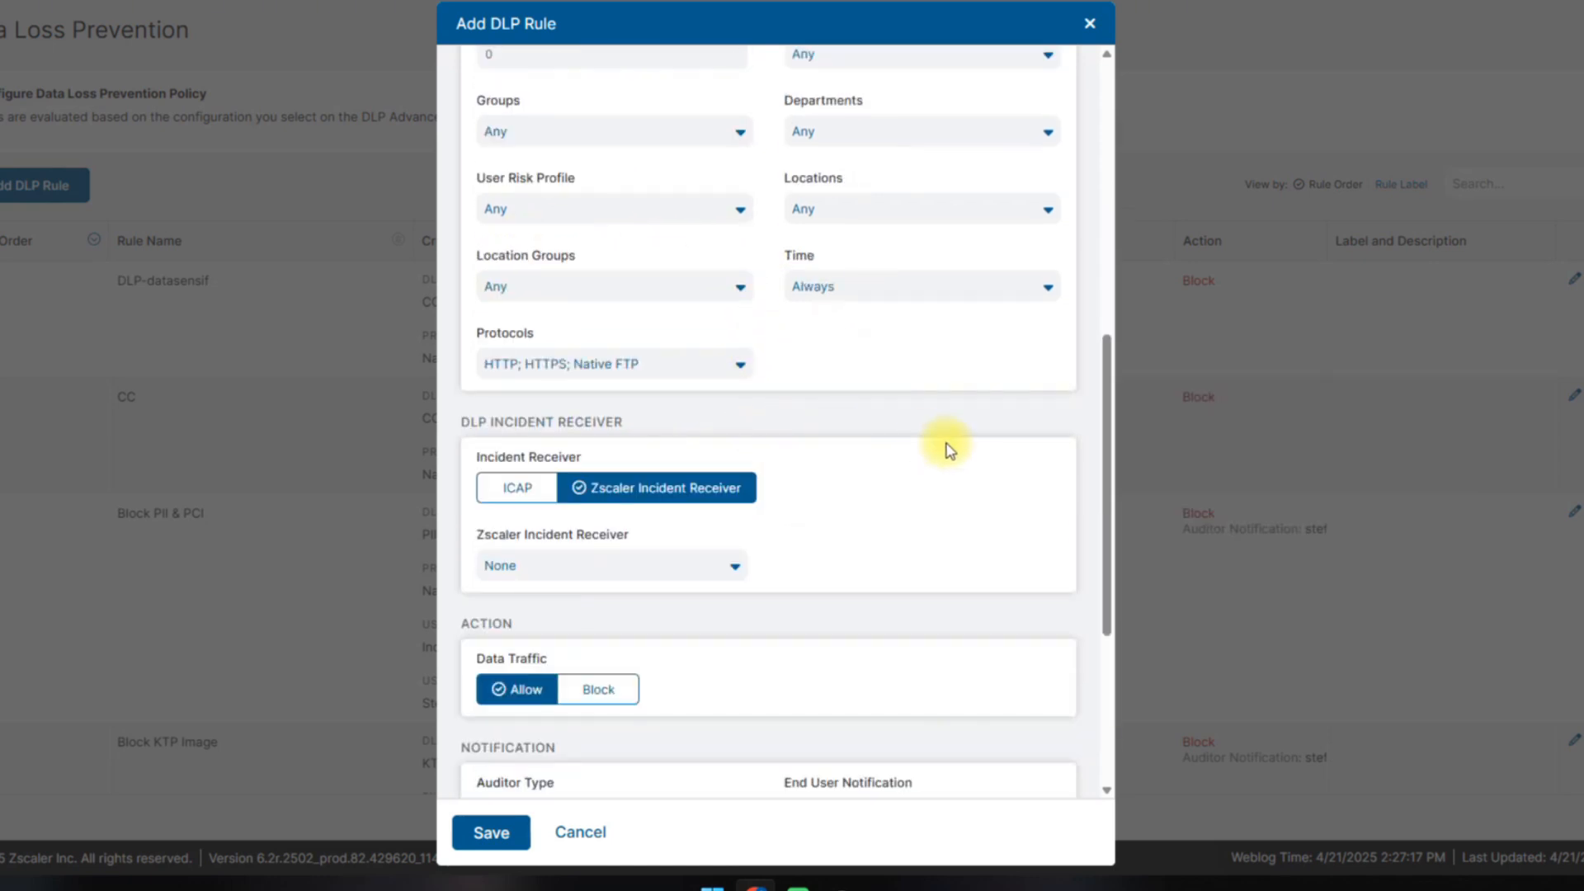
{"action": "scroll", "coordinate": [949, 450], "scroll_direction": "down", "scroll_amount": 5}
{"action": "left_click_drag", "start_coordinate": [465, 262], "coordinate": [542, 259]}
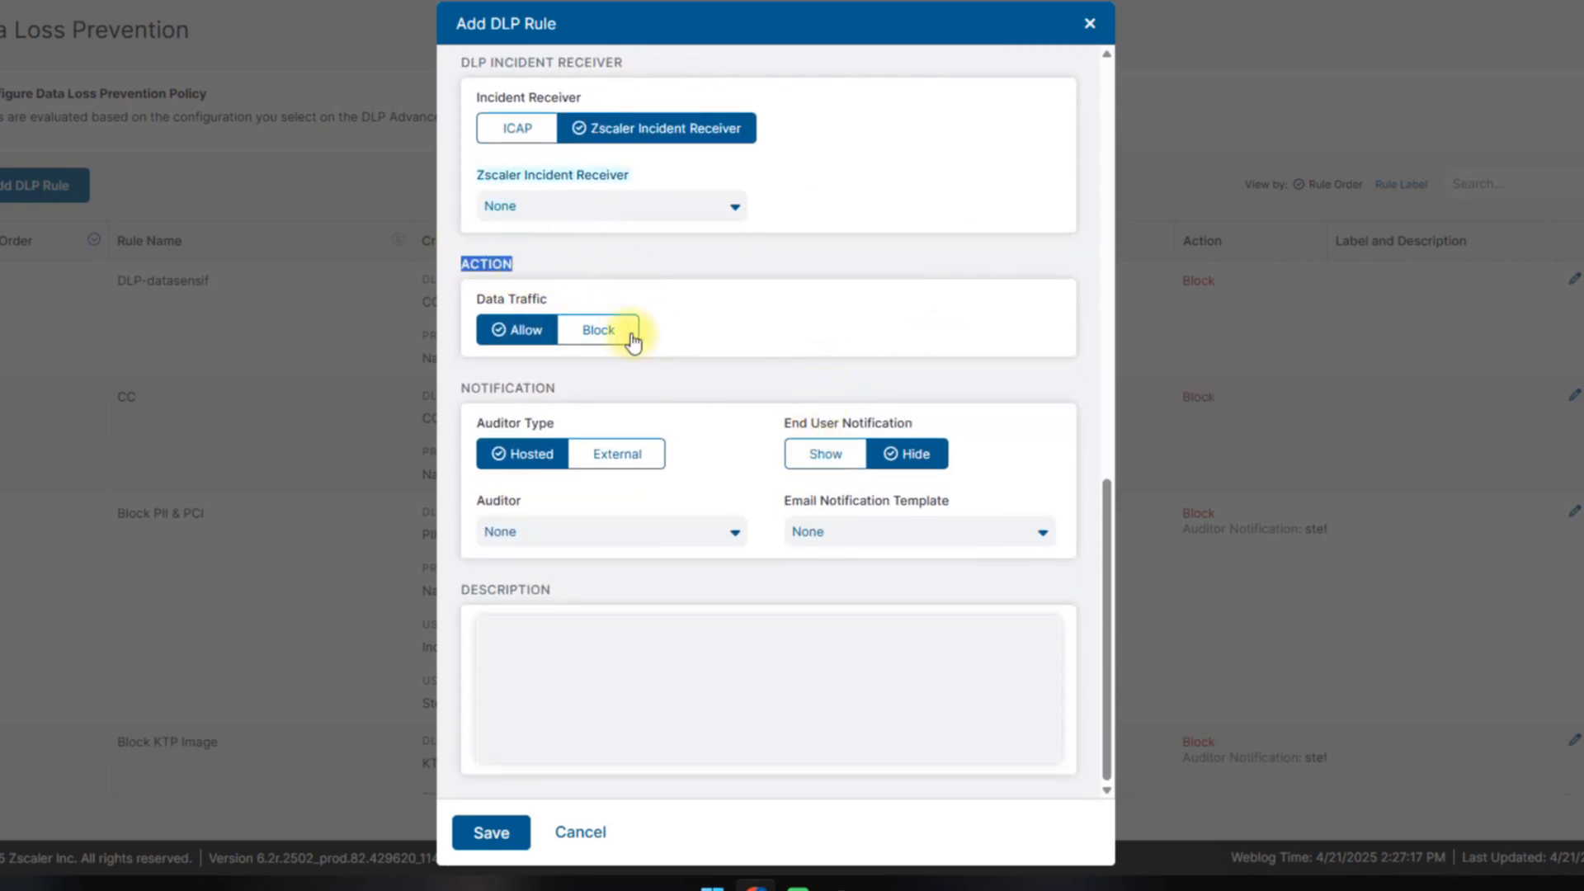
{"action": "left_click", "coordinate": [586, 330]}
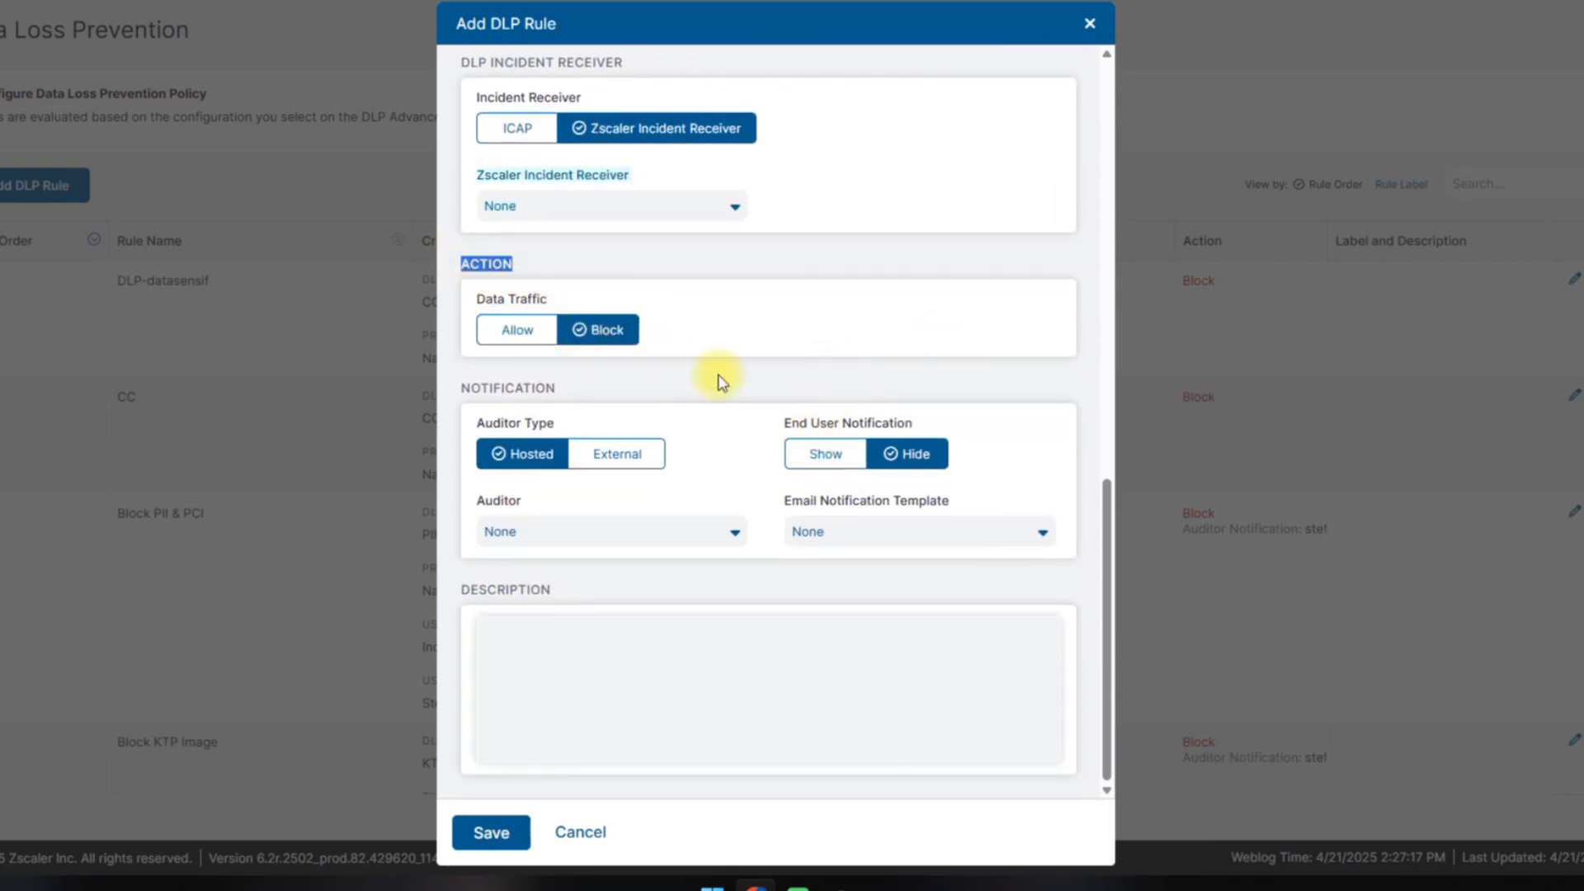
Review the rule's notification settings, including the auditor, end user notification and email notification template options
{"action": "left_click_drag", "start_coordinate": [460, 388], "coordinate": [569, 395]}
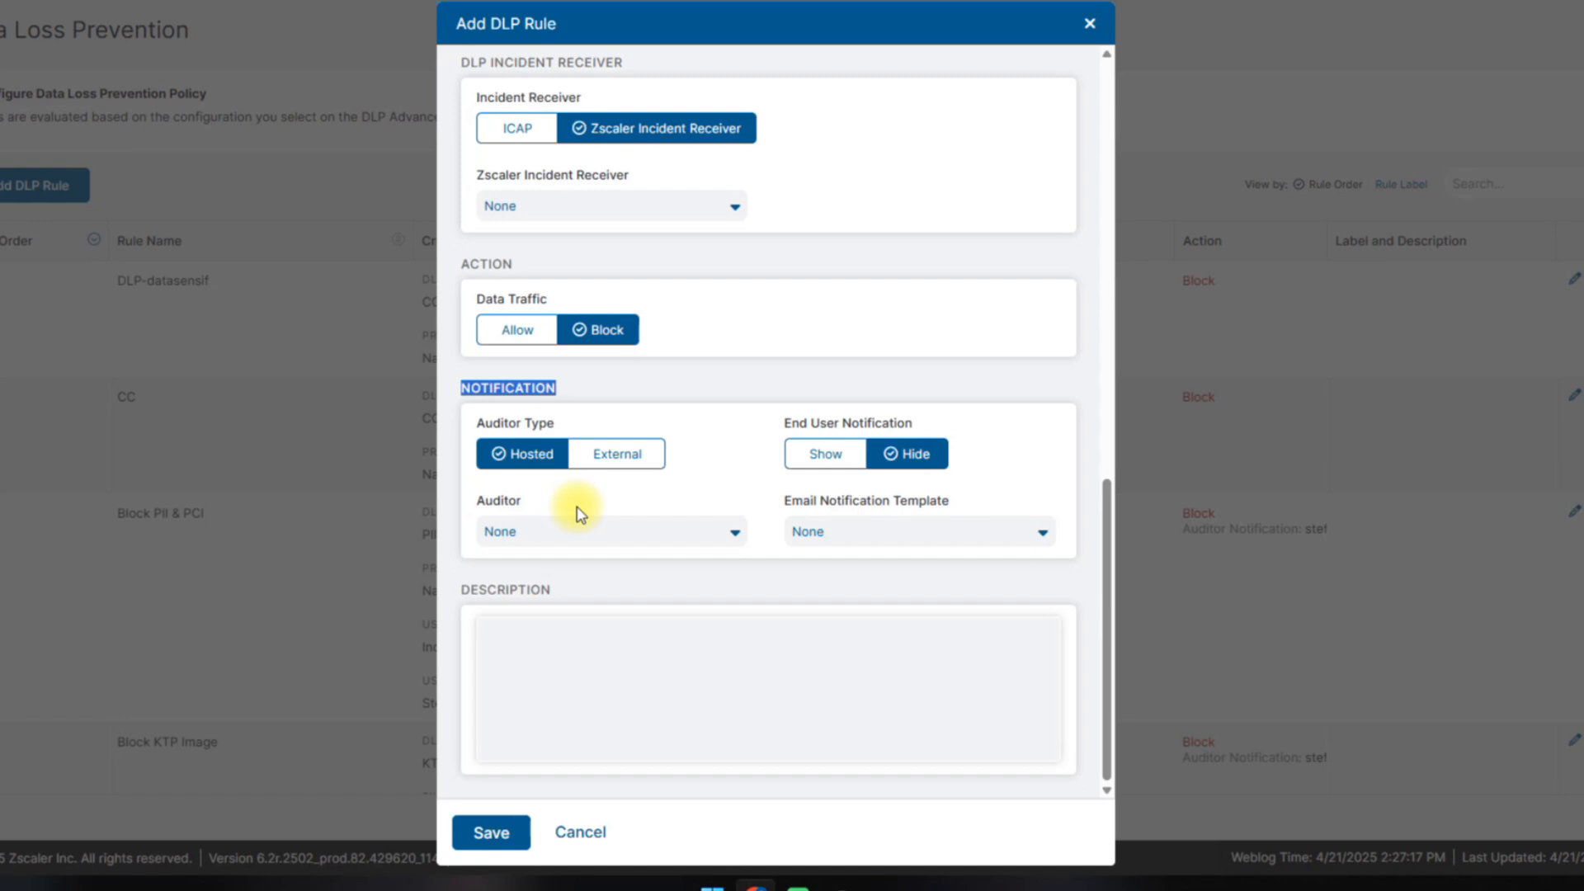
{"action": "left_click", "coordinate": [520, 501]}
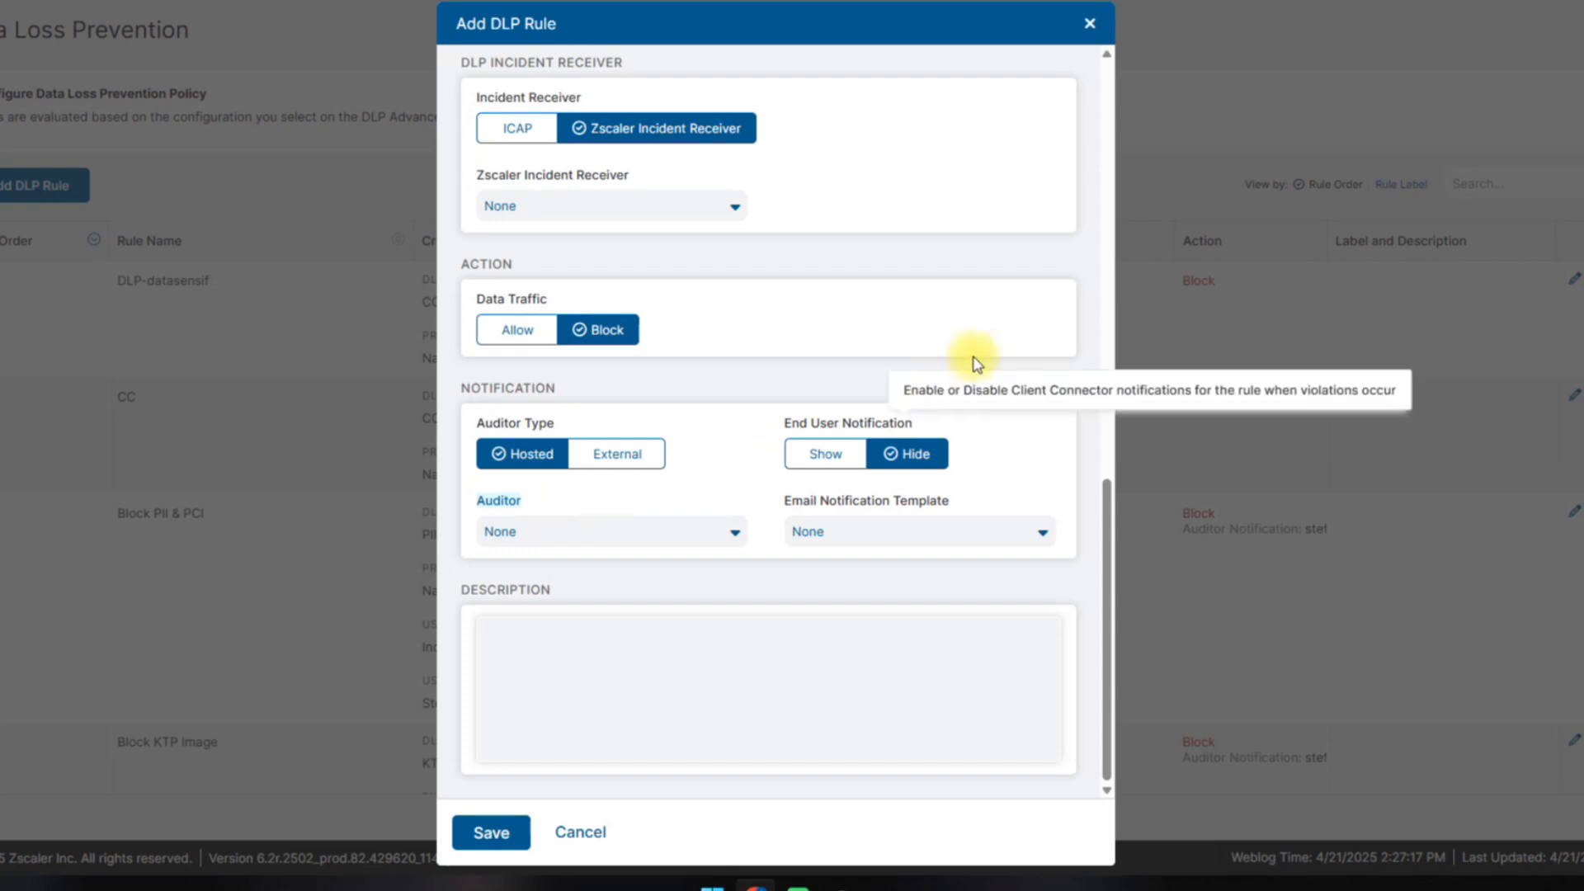
{"action": "mouse_move", "coordinate": [803, 426]}
{"action": "left_click_drag", "start_coordinate": [778, 424], "coordinate": [922, 425]}
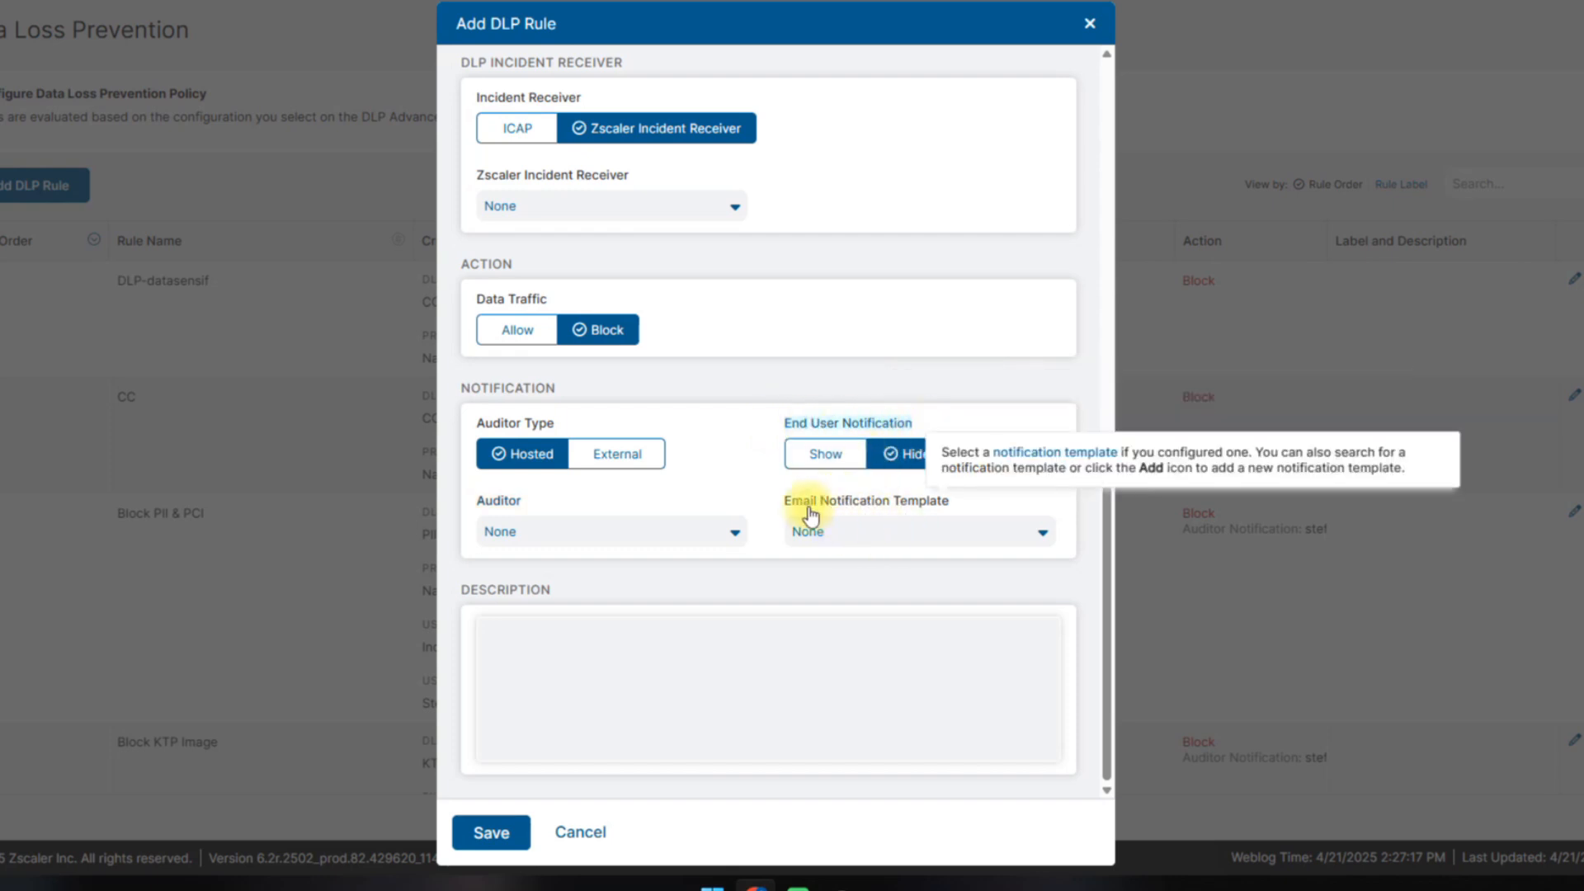
{"action": "mouse_move", "coordinate": [796, 499]}
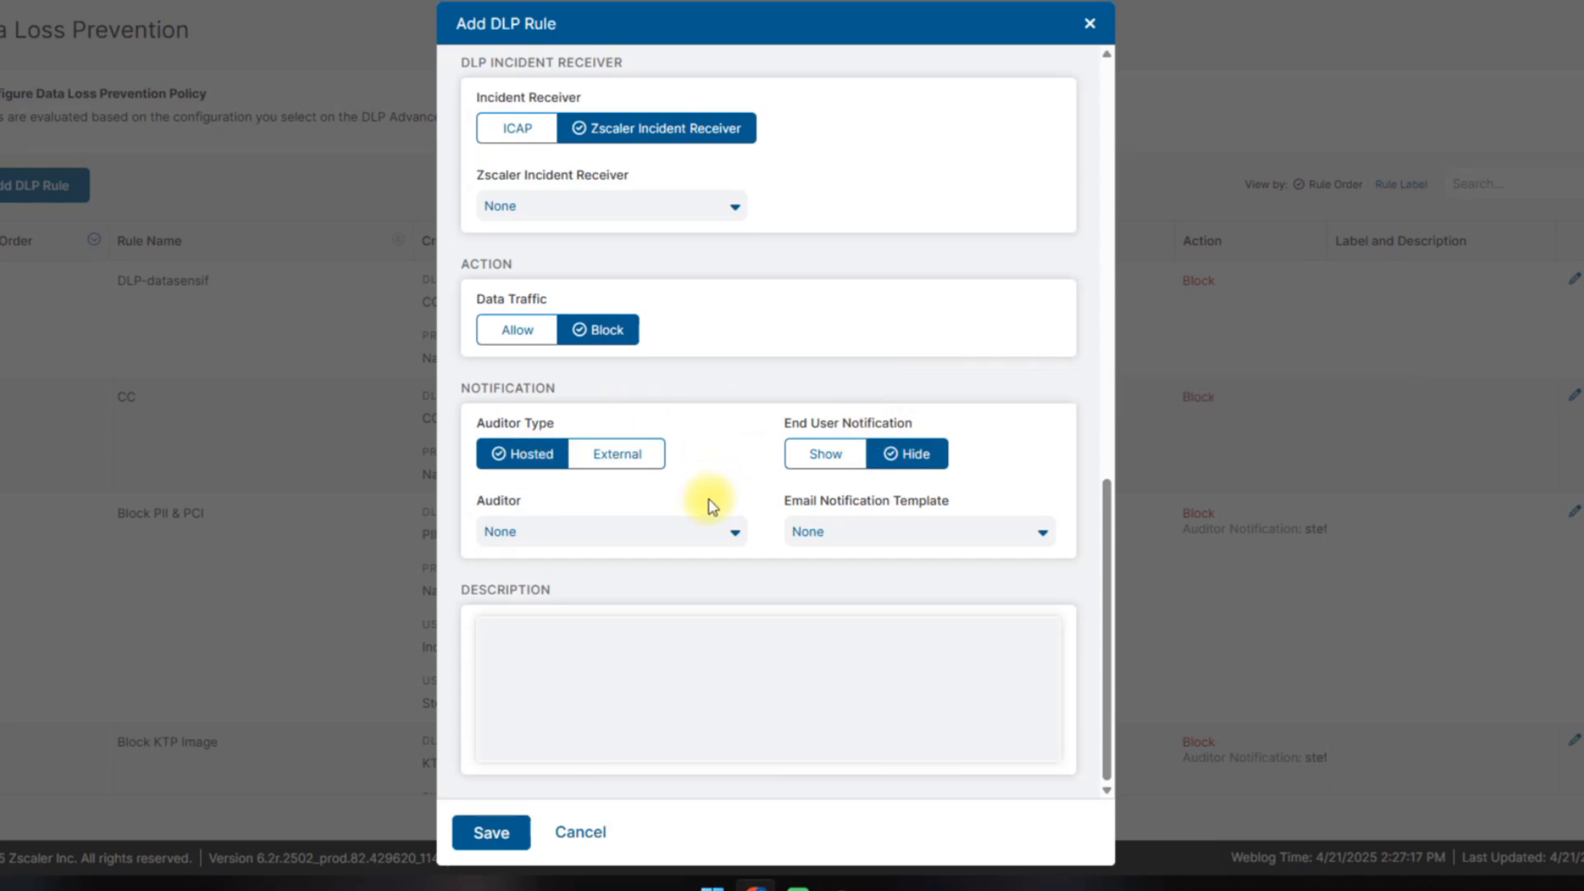
Save the new DLP rule and activate the pending configuration change
{"action": "left_click", "coordinate": [519, 834]}
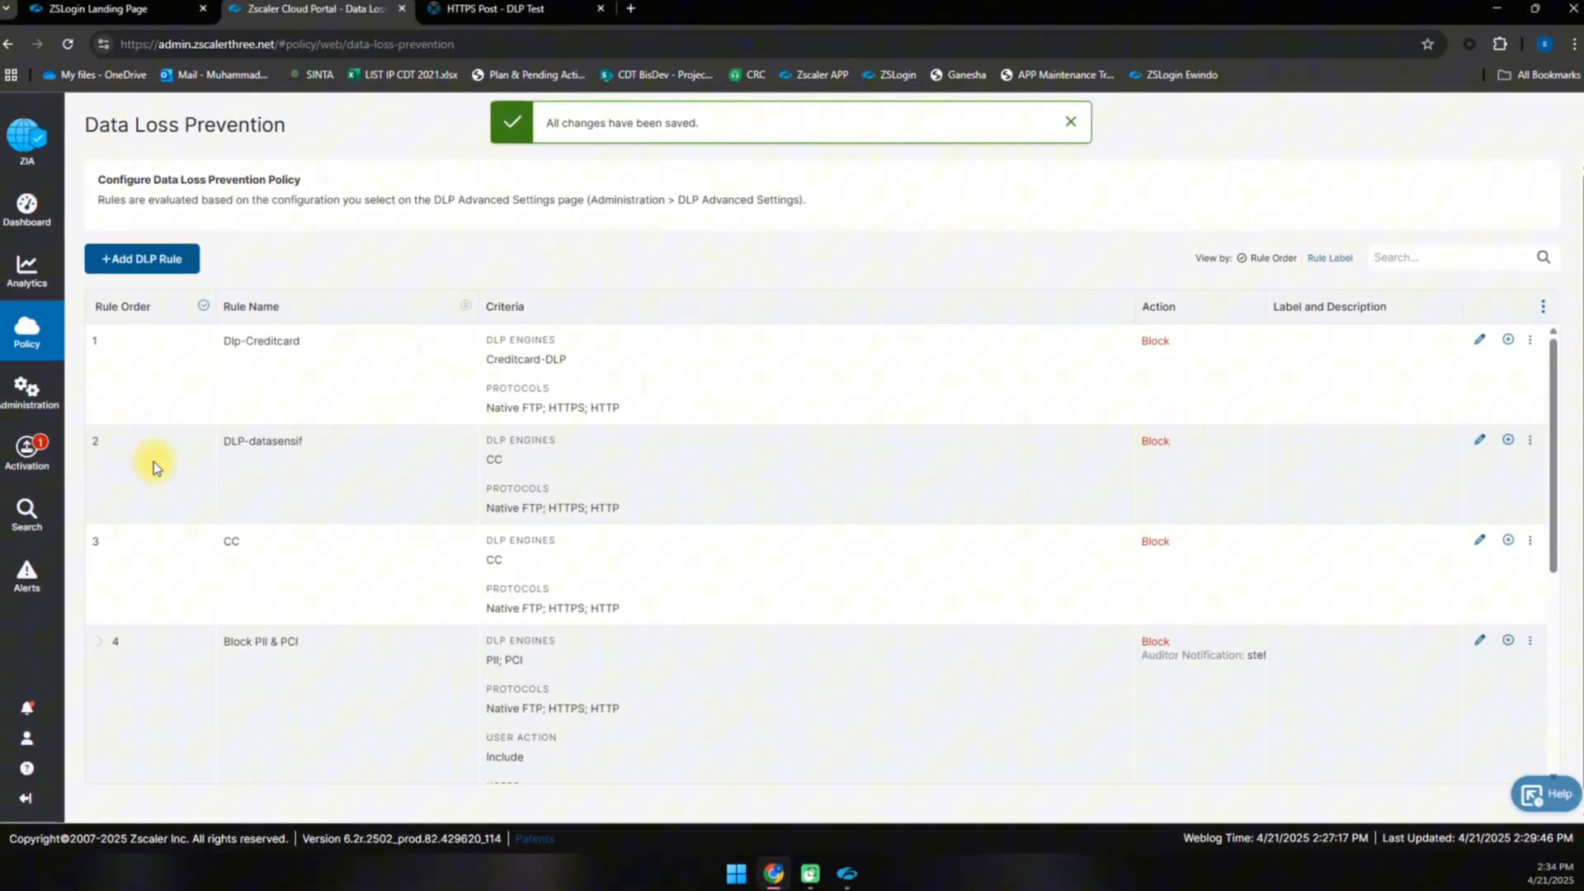
{"action": "mouse_move", "coordinate": [62, 459]}
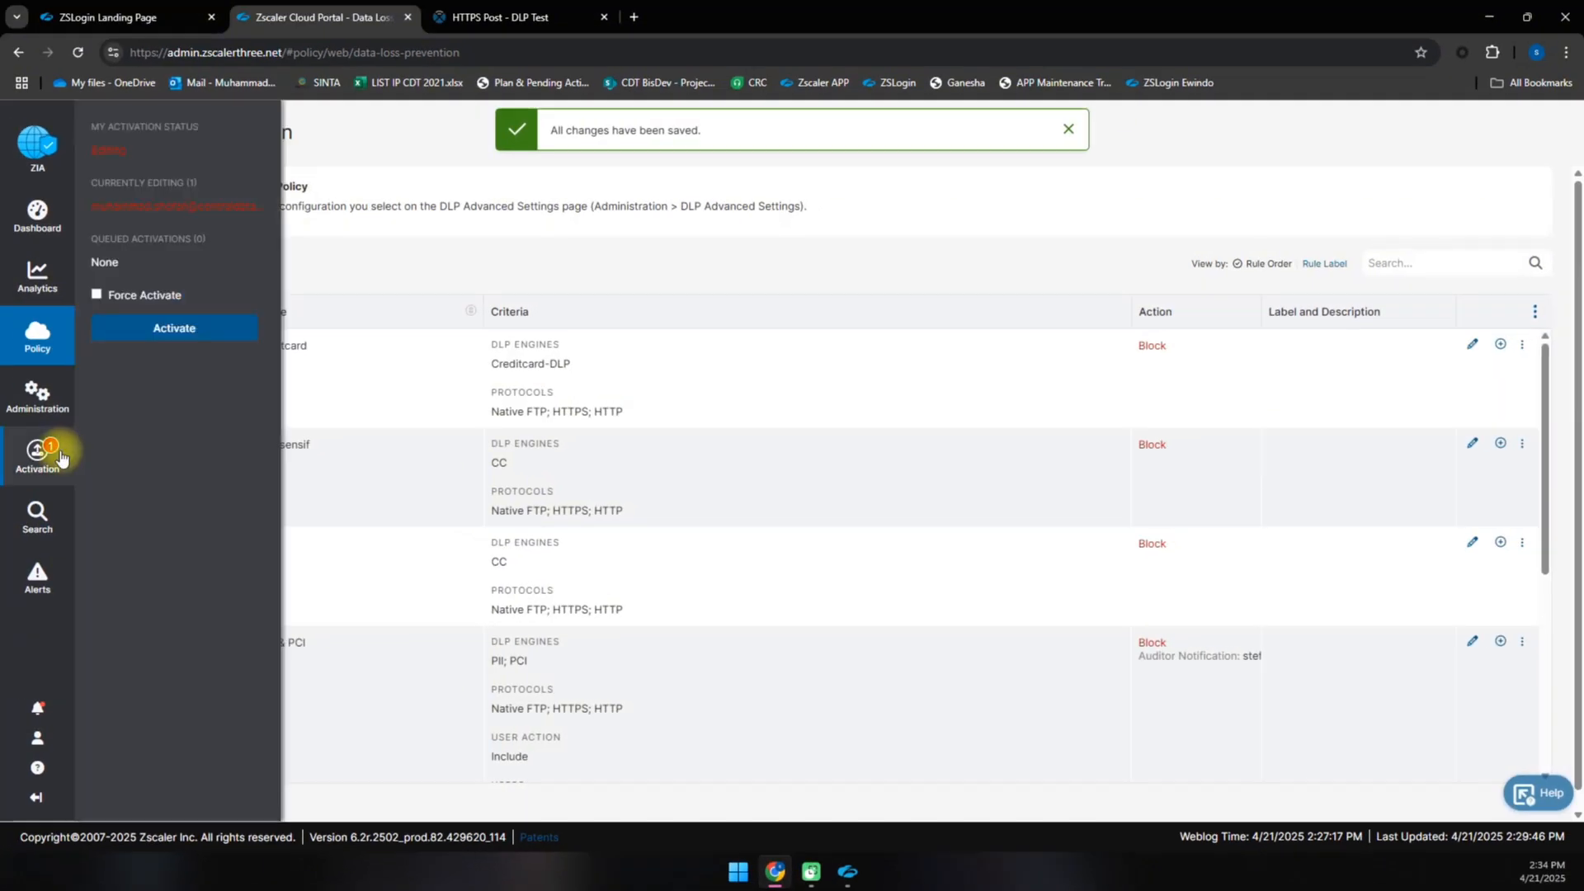
{"action": "left_click", "coordinate": [194, 345]}
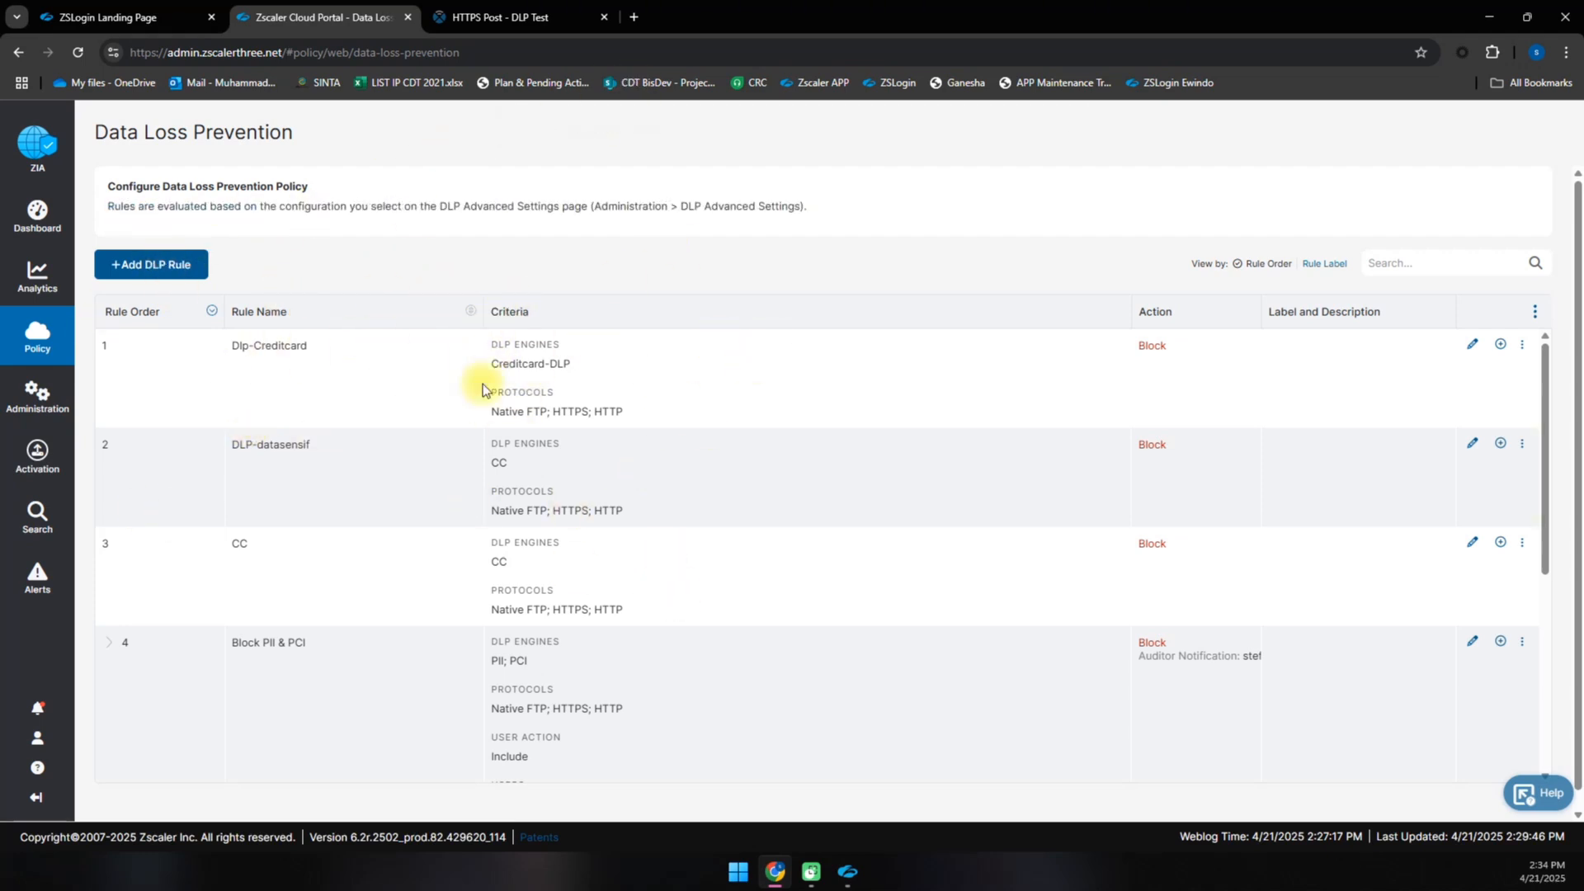
Check the Dlp-Creditcard rule in the policy list and the Internet Security service status in Zscaler Client Connector
{"action": "left_click_drag", "start_coordinate": [277, 348], "coordinate": [315, 350]}
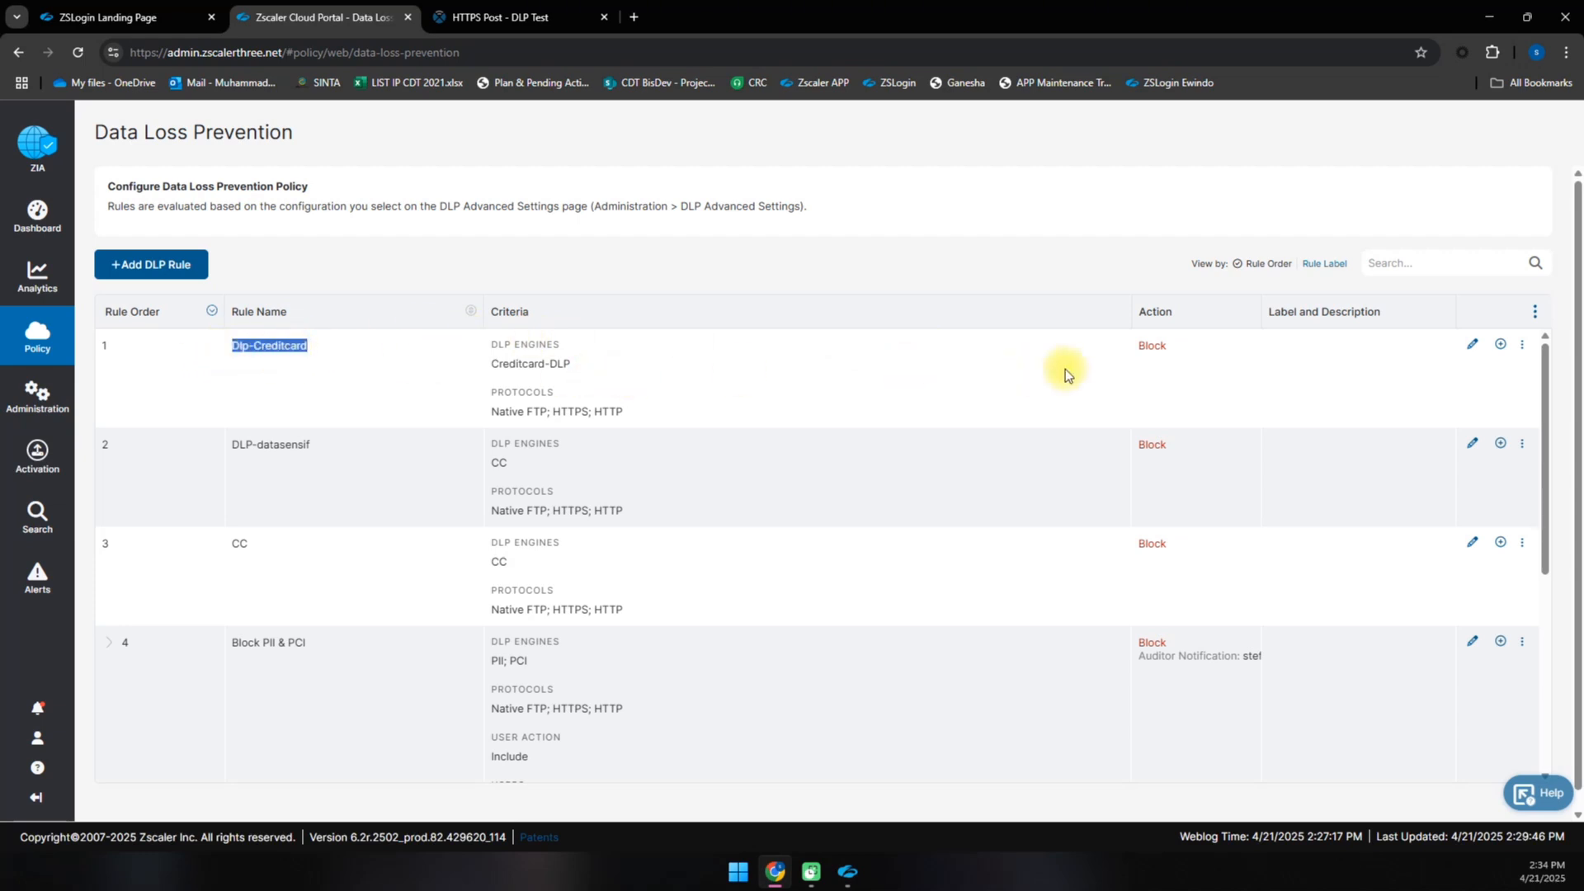
{"action": "left_click", "coordinate": [843, 873]}
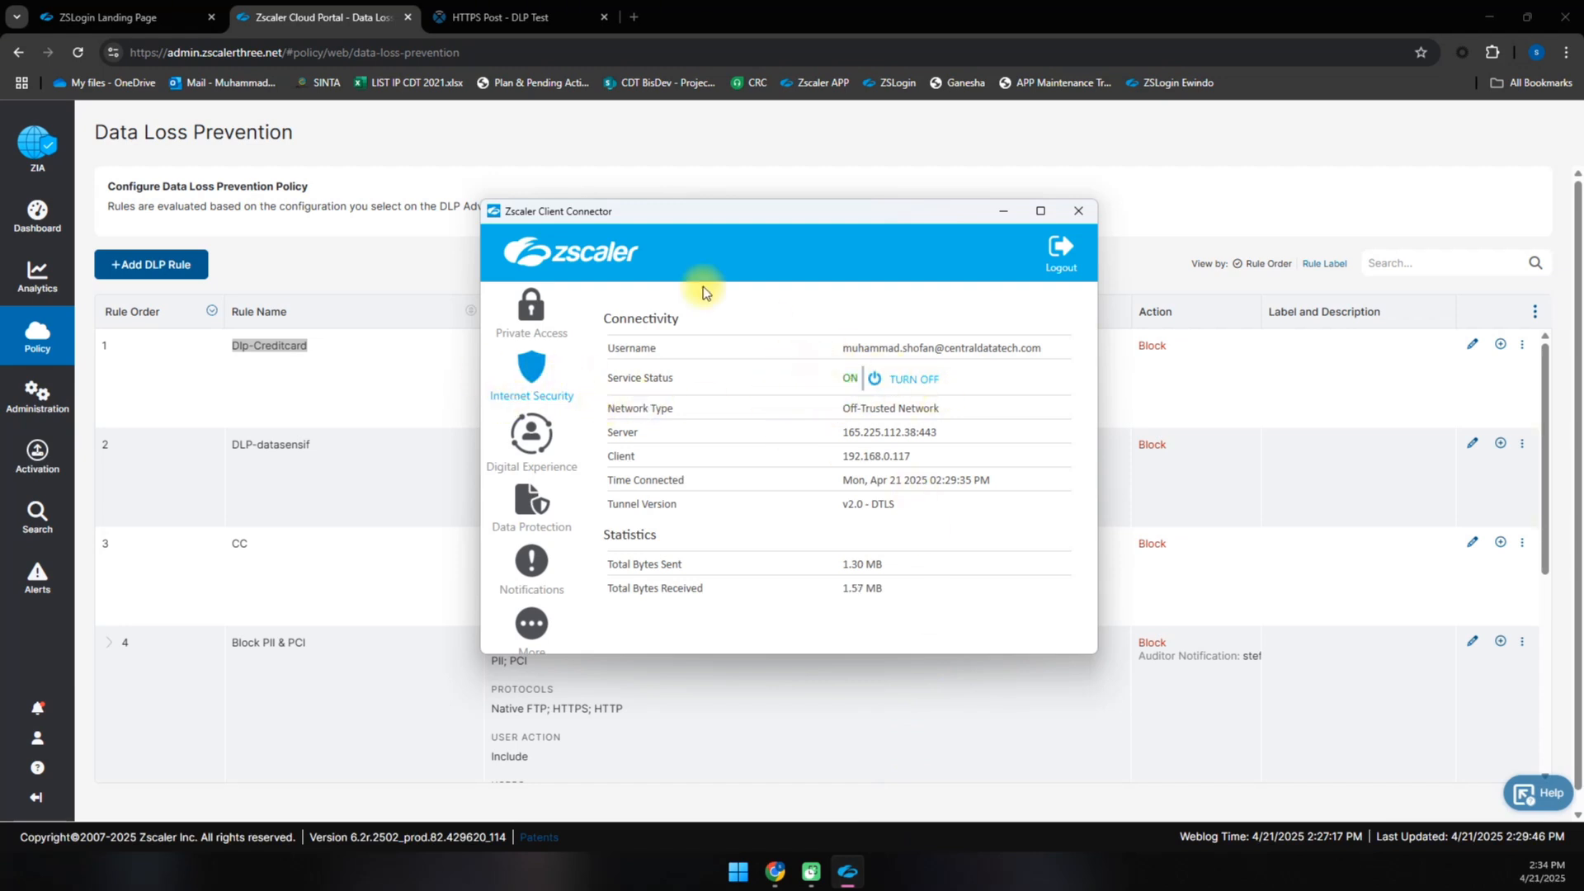
Switch to the HTTPS Post page of DLP Test, resubmit its previous form data, and return to the filled form
{"action": "left_click", "coordinate": [489, 17]}
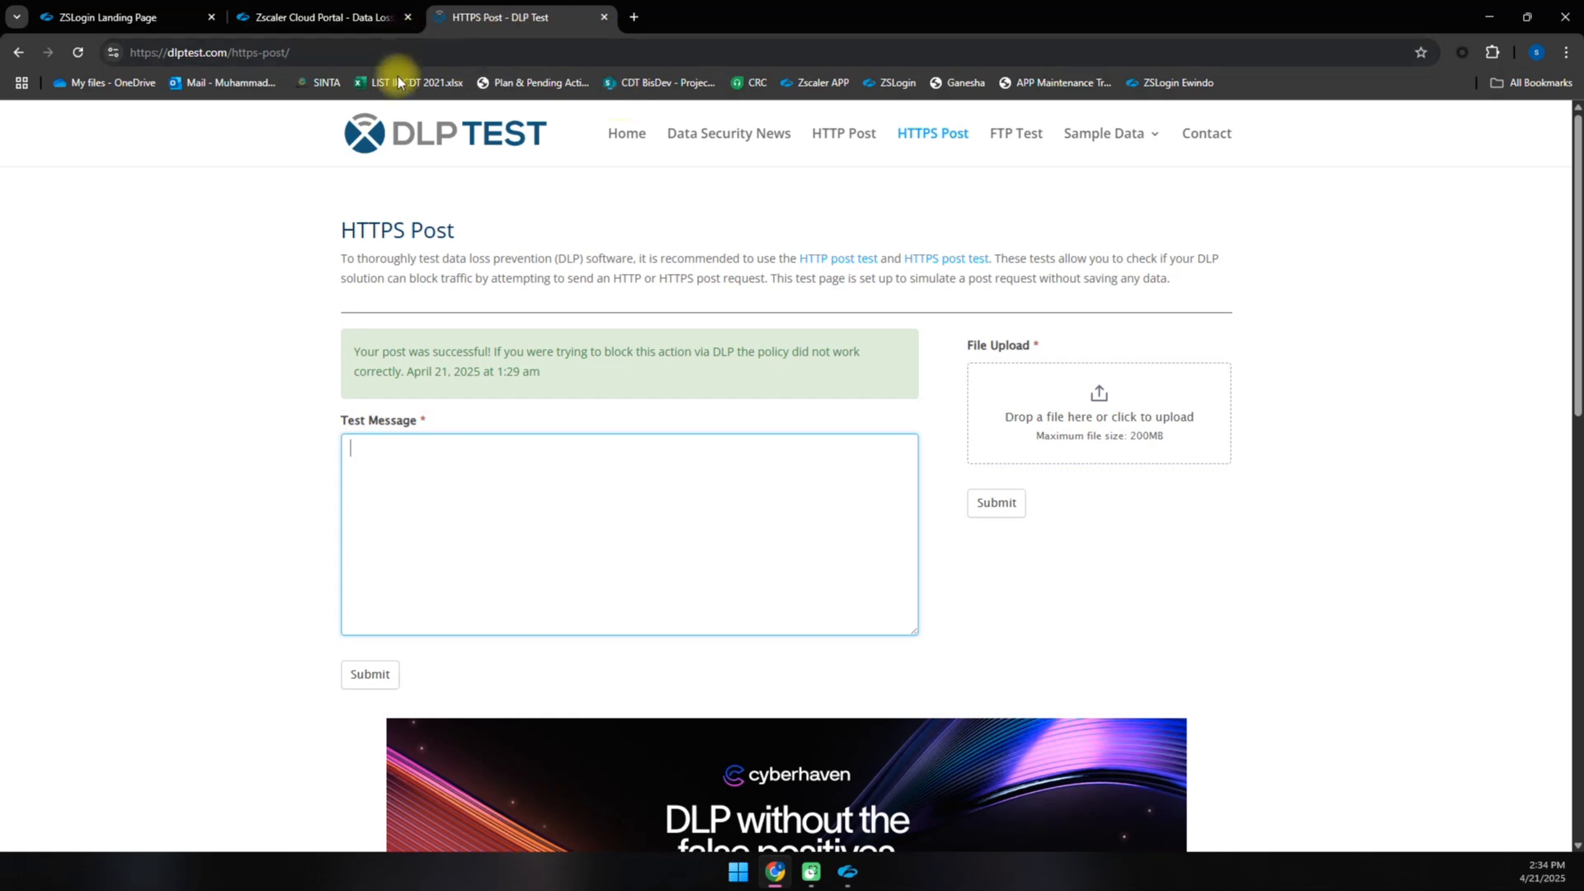
{"action": "left_click", "coordinate": [80, 55]}
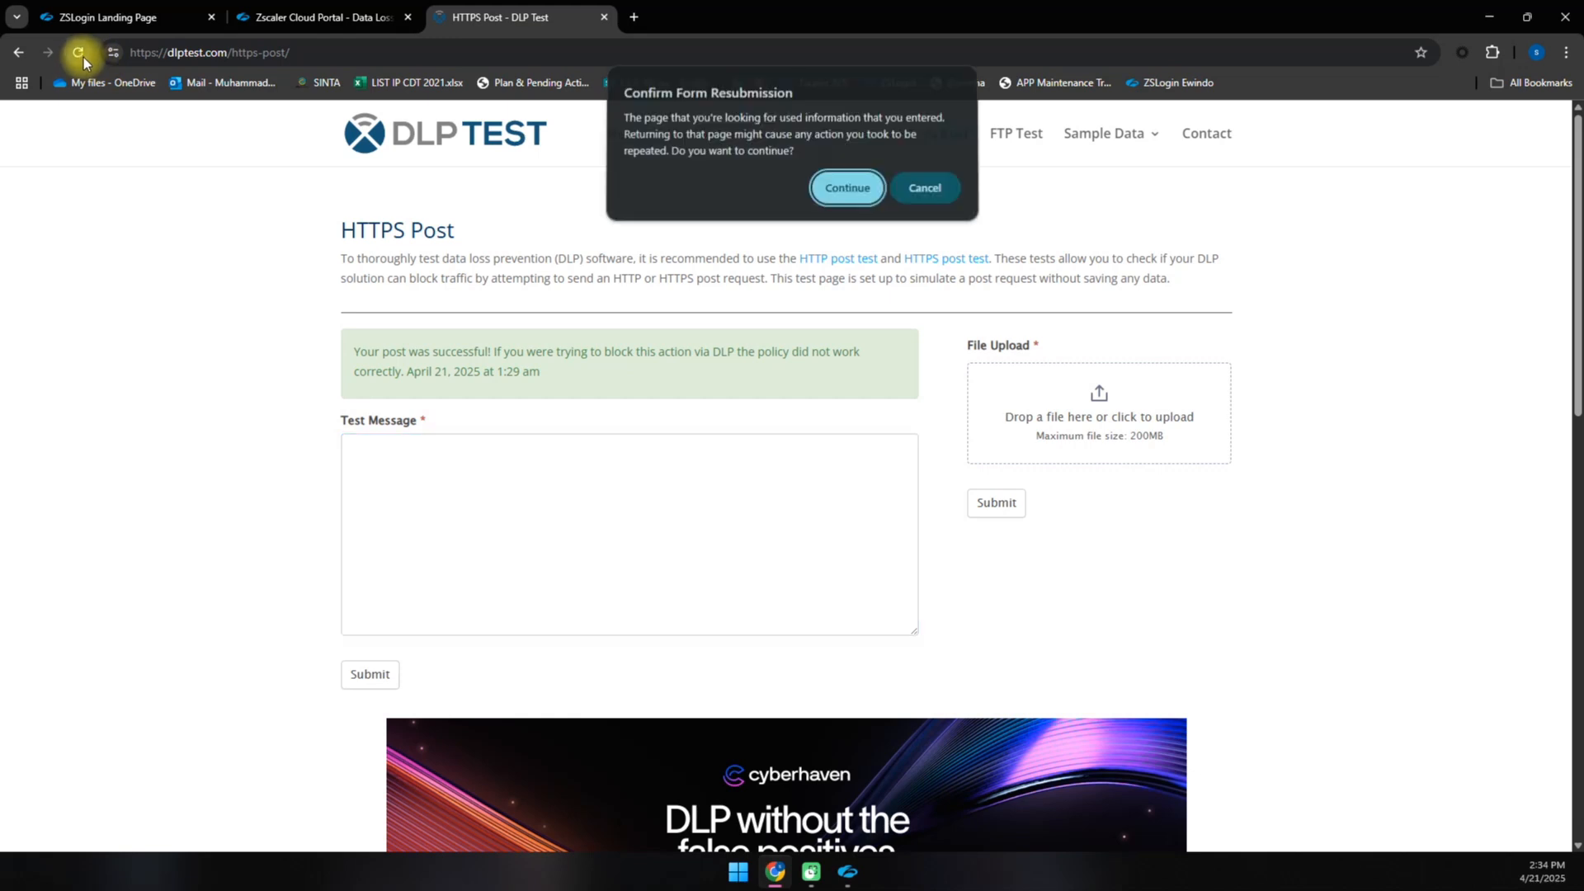
{"action": "left_click", "coordinate": [823, 187]}
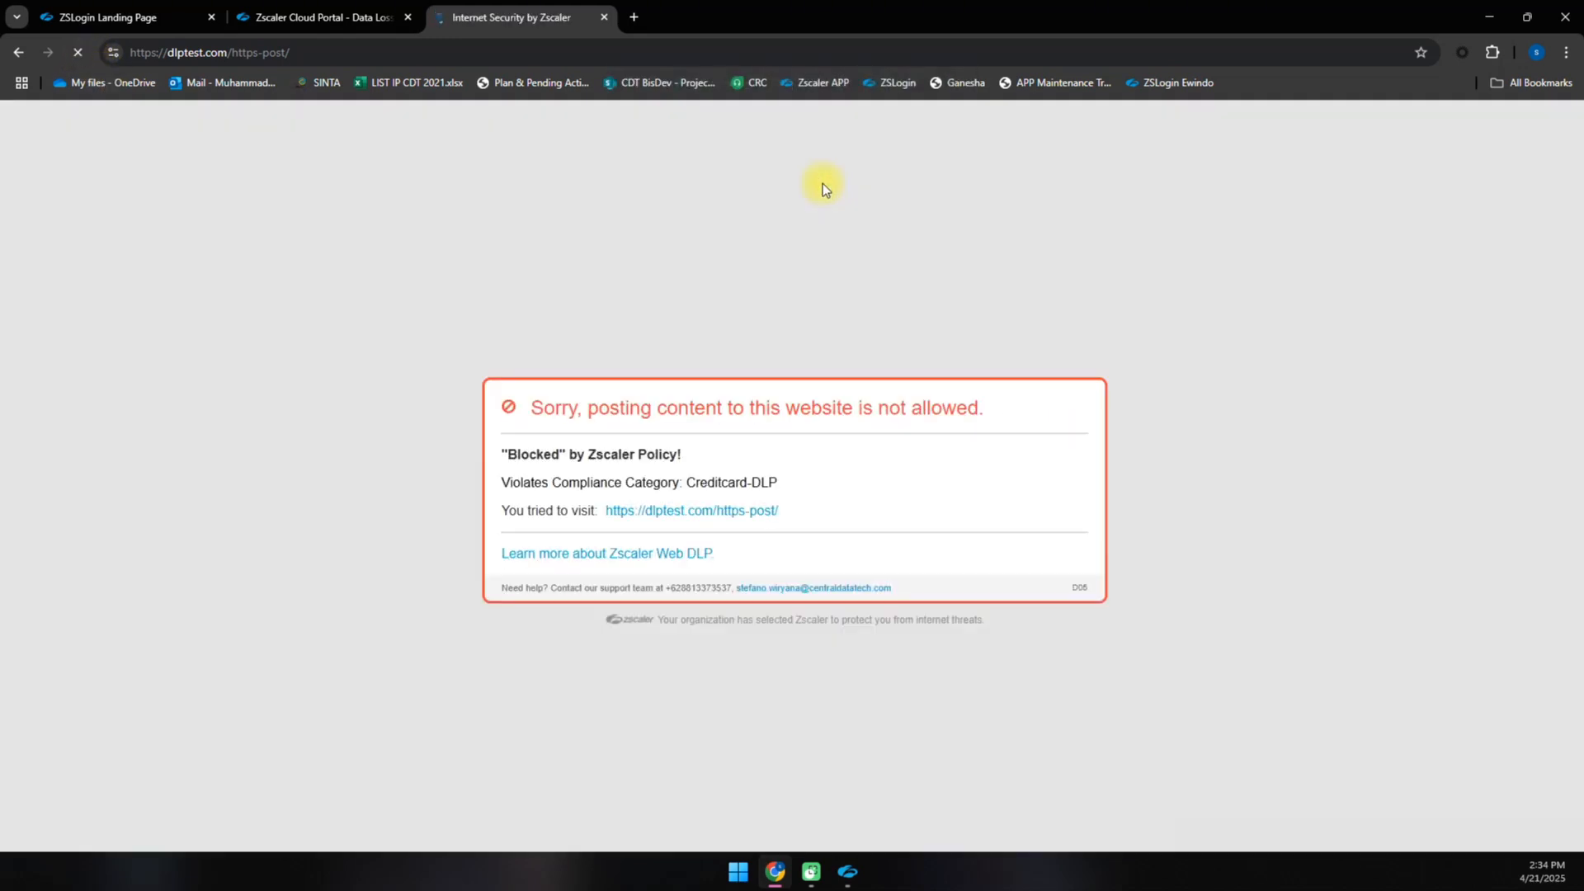
{"action": "left_click", "coordinate": [76, 51]}
{"action": "left_click", "coordinate": [830, 183]}
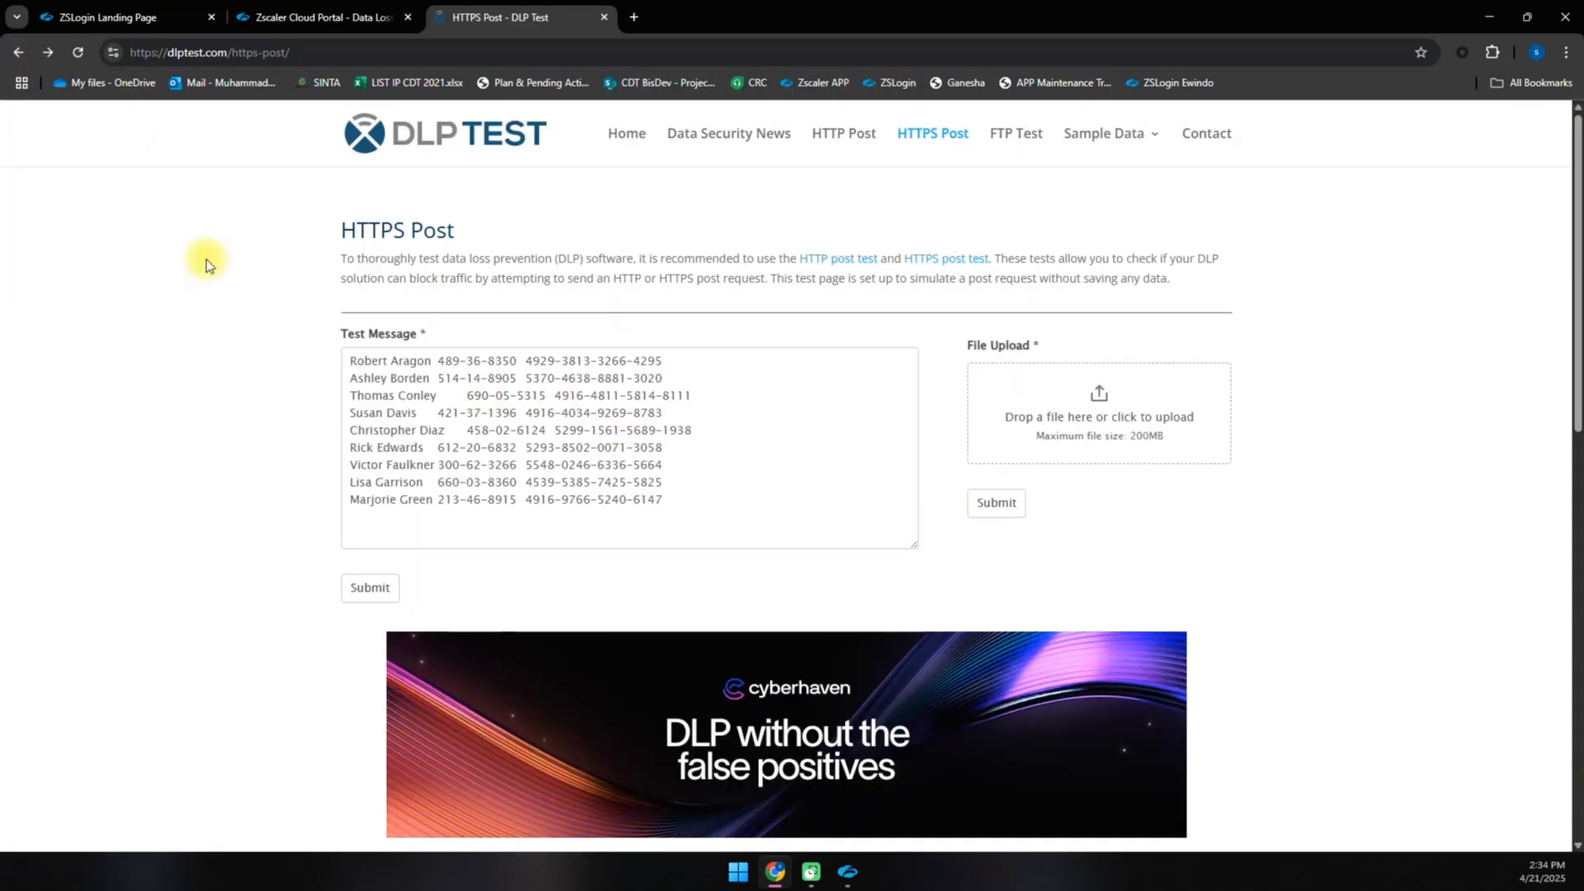
Open the dlptest.com HTTP Post page in a new browser tab
{"action": "left_click", "coordinate": [634, 17]}
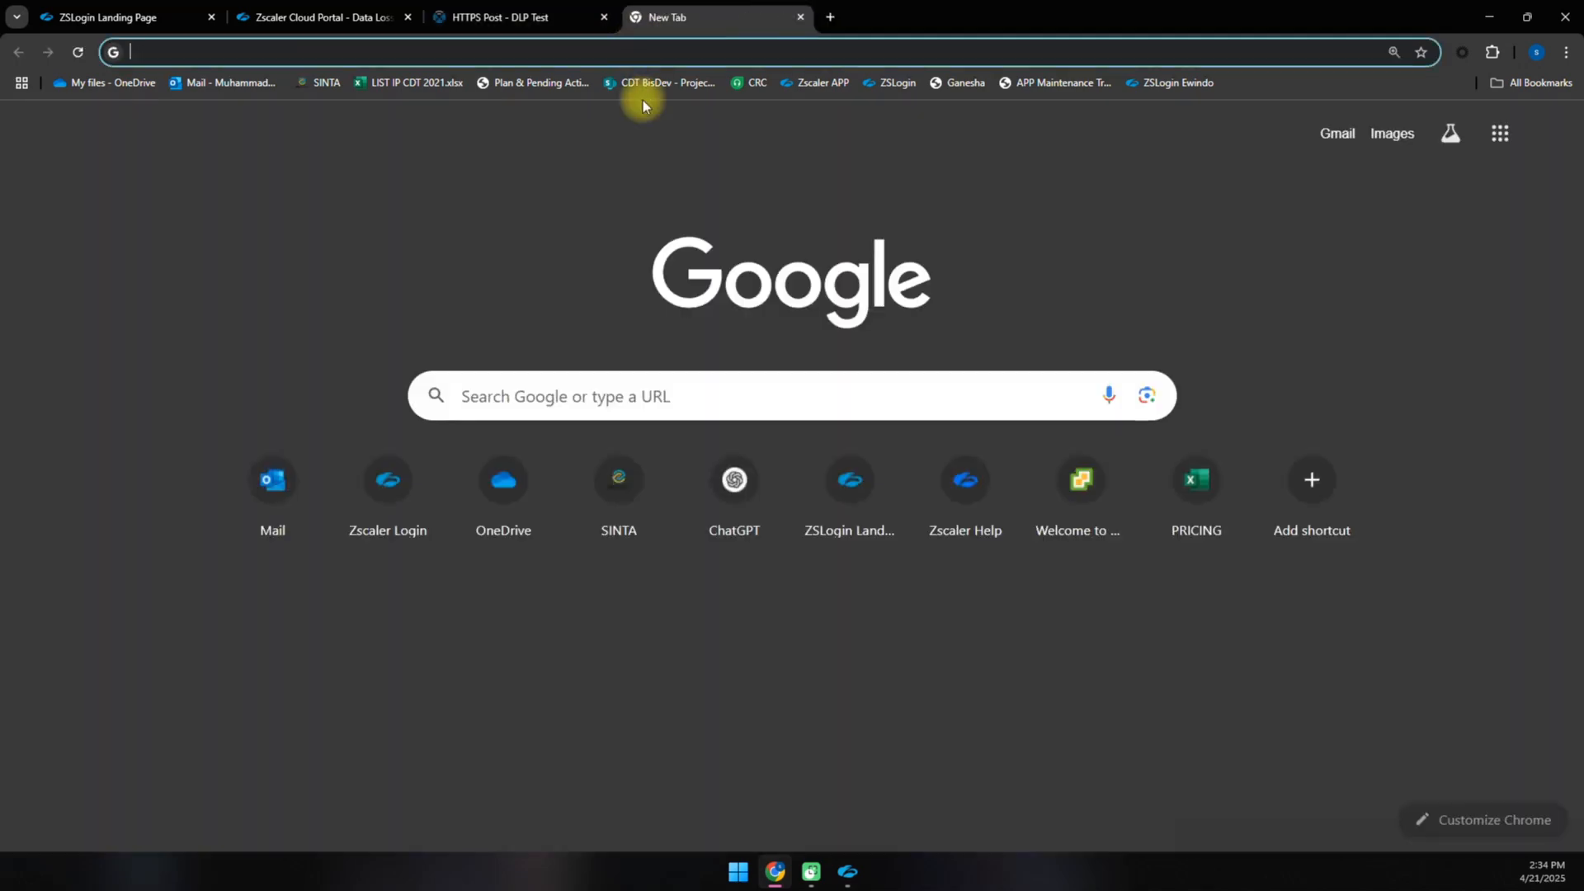
{"action": "type", "text": "dl"}
{"action": "key", "text": "Return"}
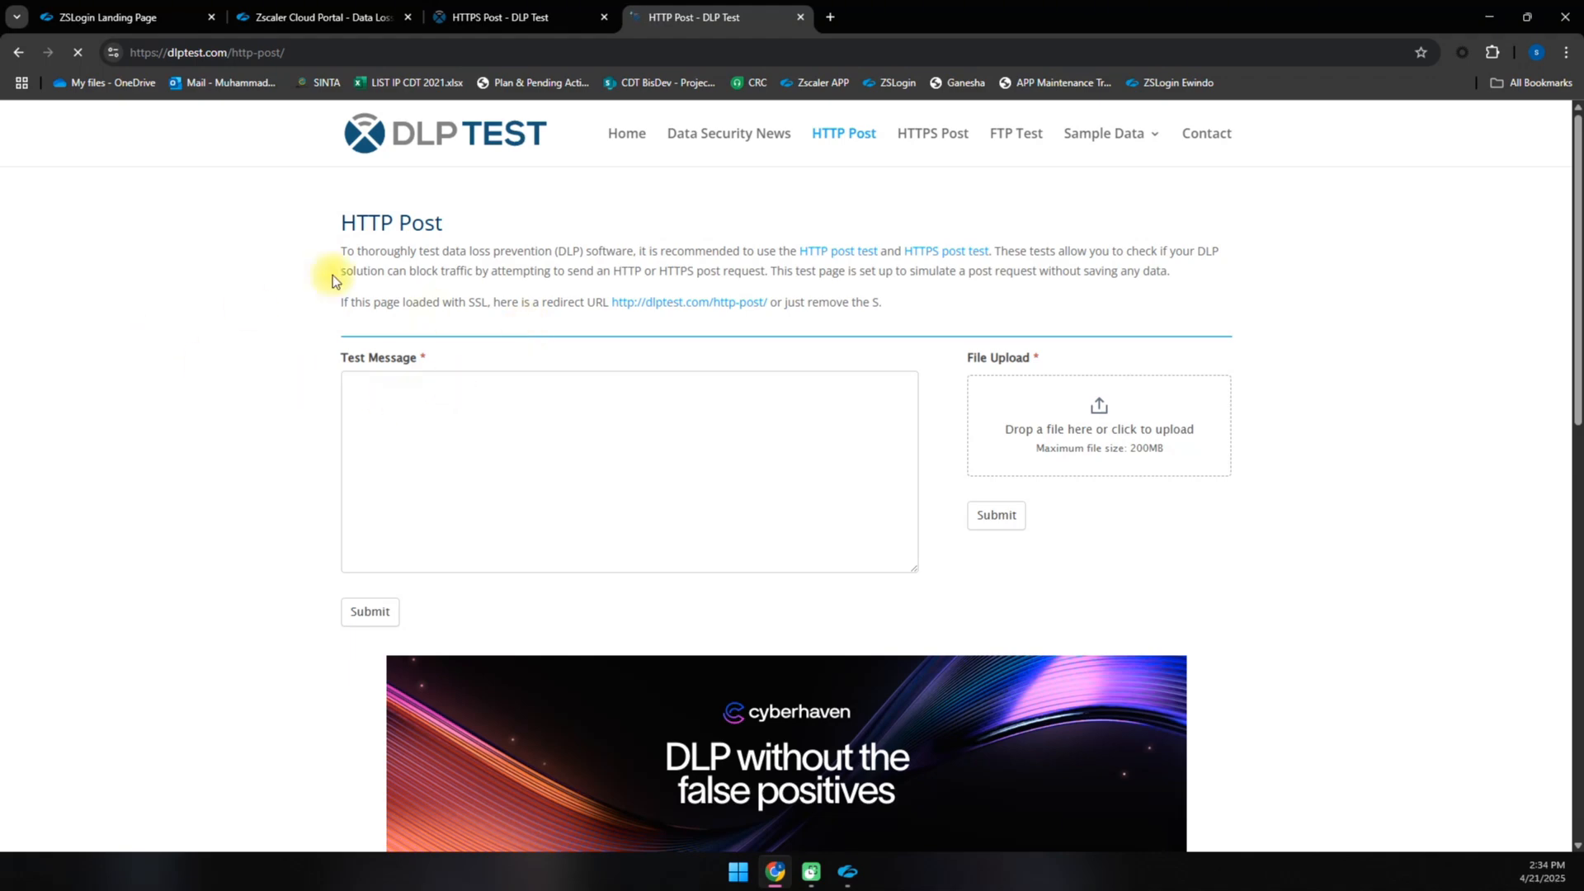
Inspect the issuer details of the dlptest.com site certificate and close the certificate viewer
{"action": "left_click", "coordinate": [115, 53]}
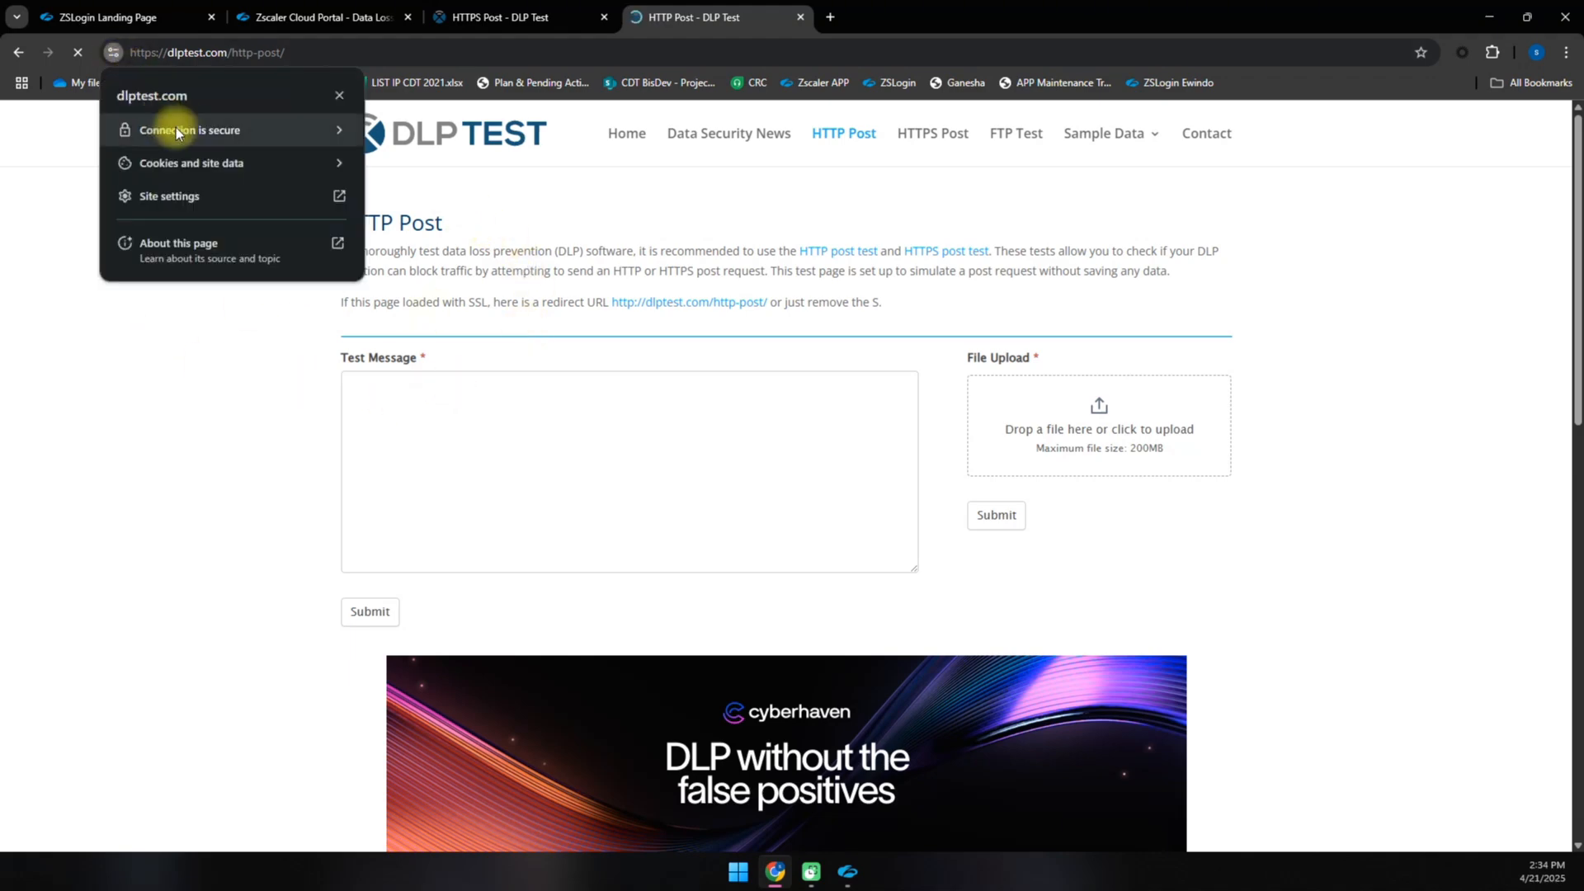
{"action": "left_click", "coordinate": [181, 124]}
{"action": "left_click", "coordinate": [221, 238]}
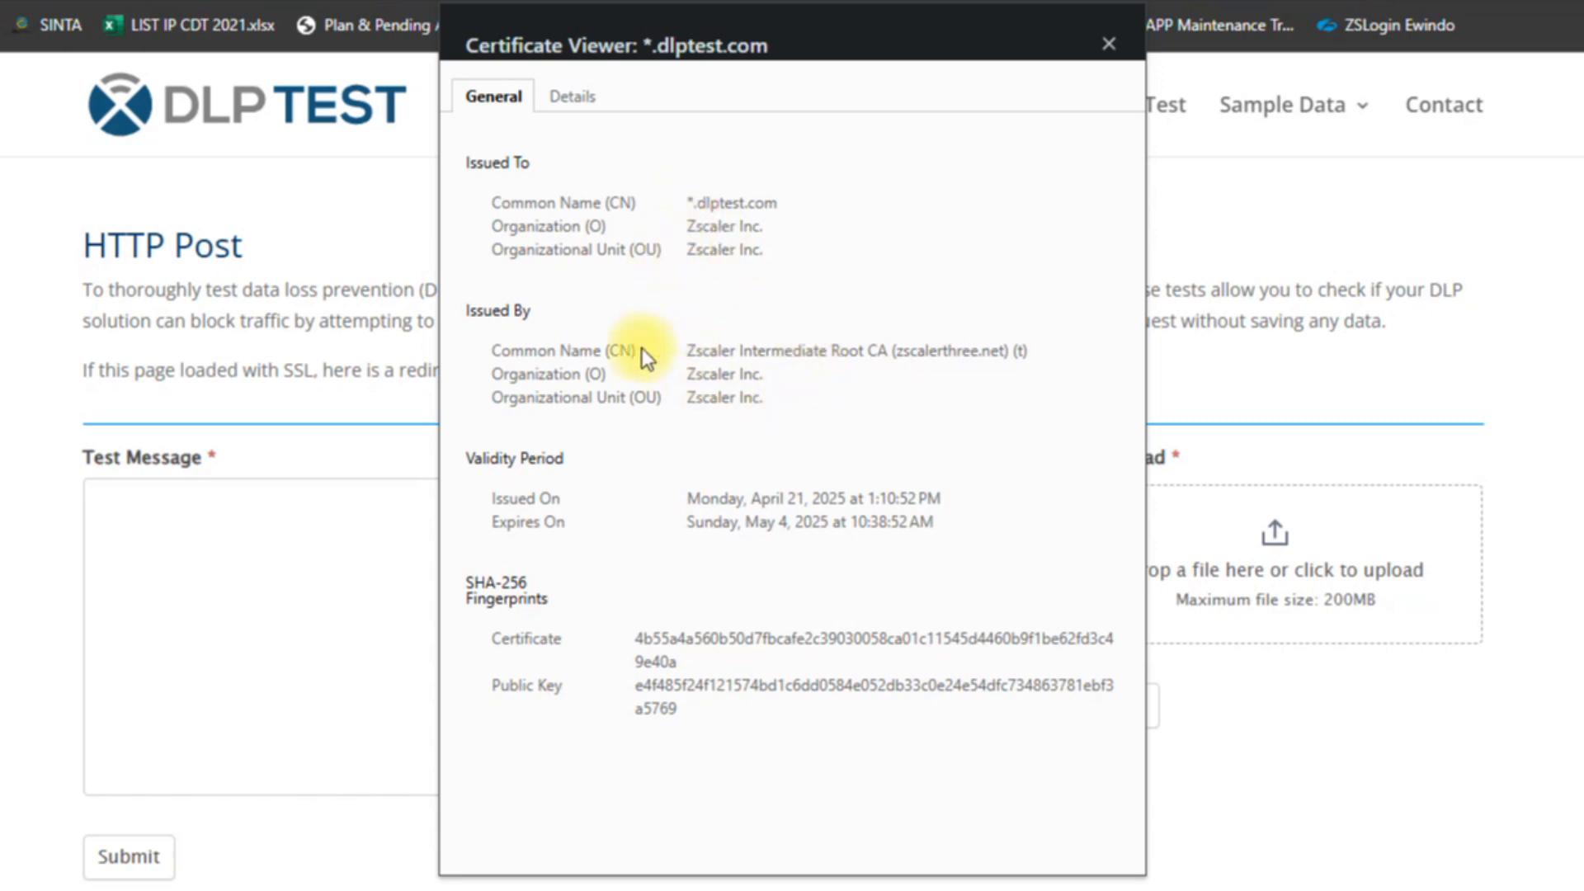
{"action": "mouse_move", "coordinate": [682, 353]}
{"action": "left_mouse_down"}
{"action": "mouse_move", "coordinate": [758, 377]}
{"action": "mouse_move", "coordinate": [774, 409]}
{"action": "mouse_move", "coordinate": [683, 344]}
{"action": "left_mouse_up"}
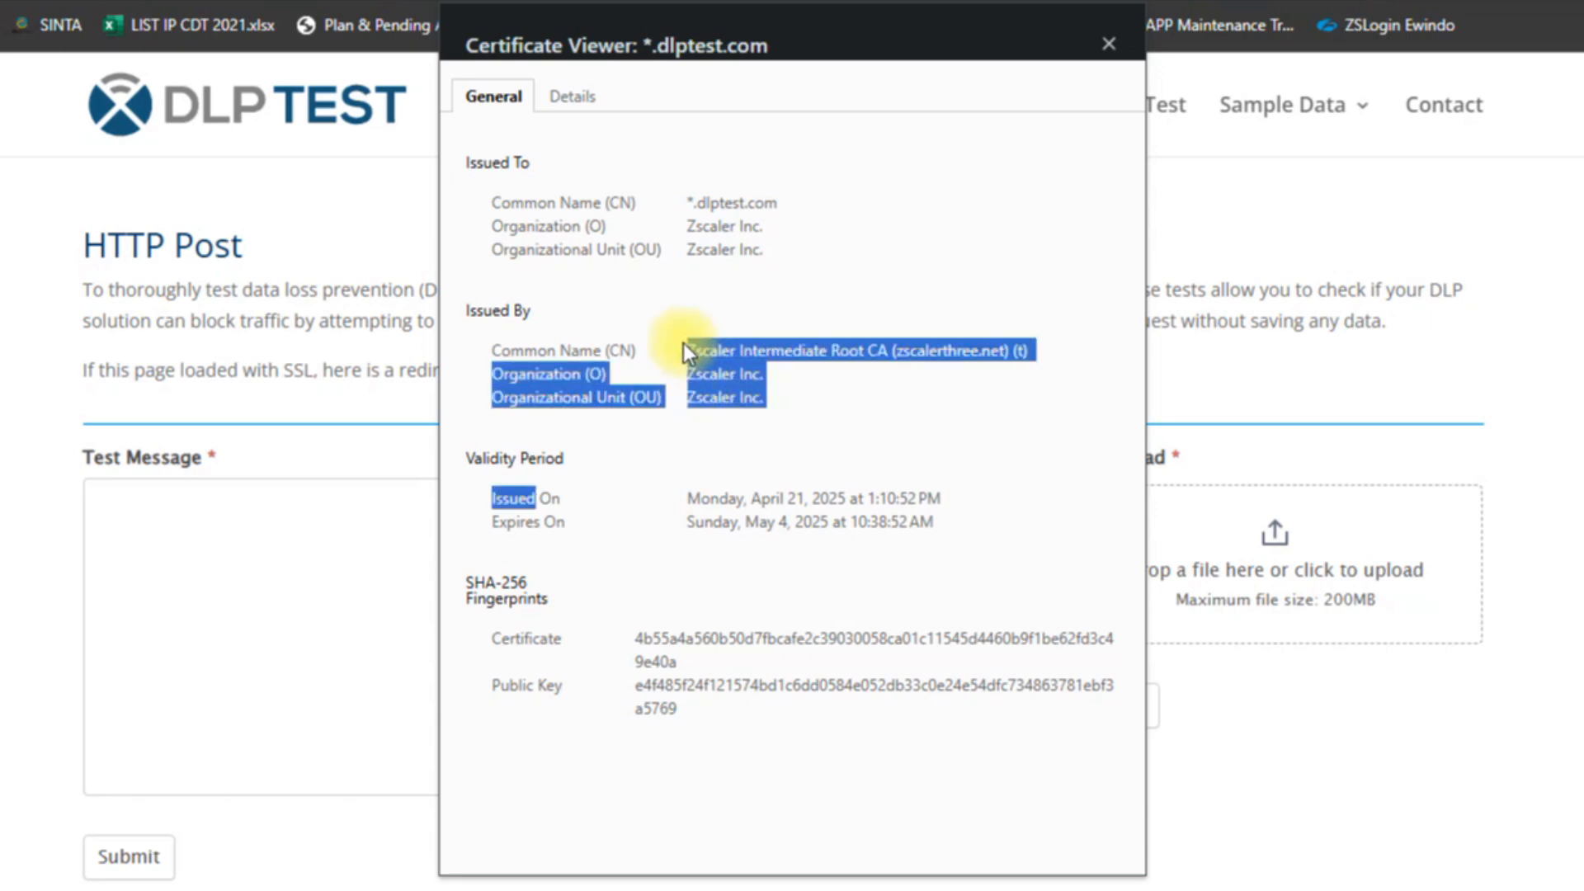
{"action": "left_click", "coordinate": [621, 306]}
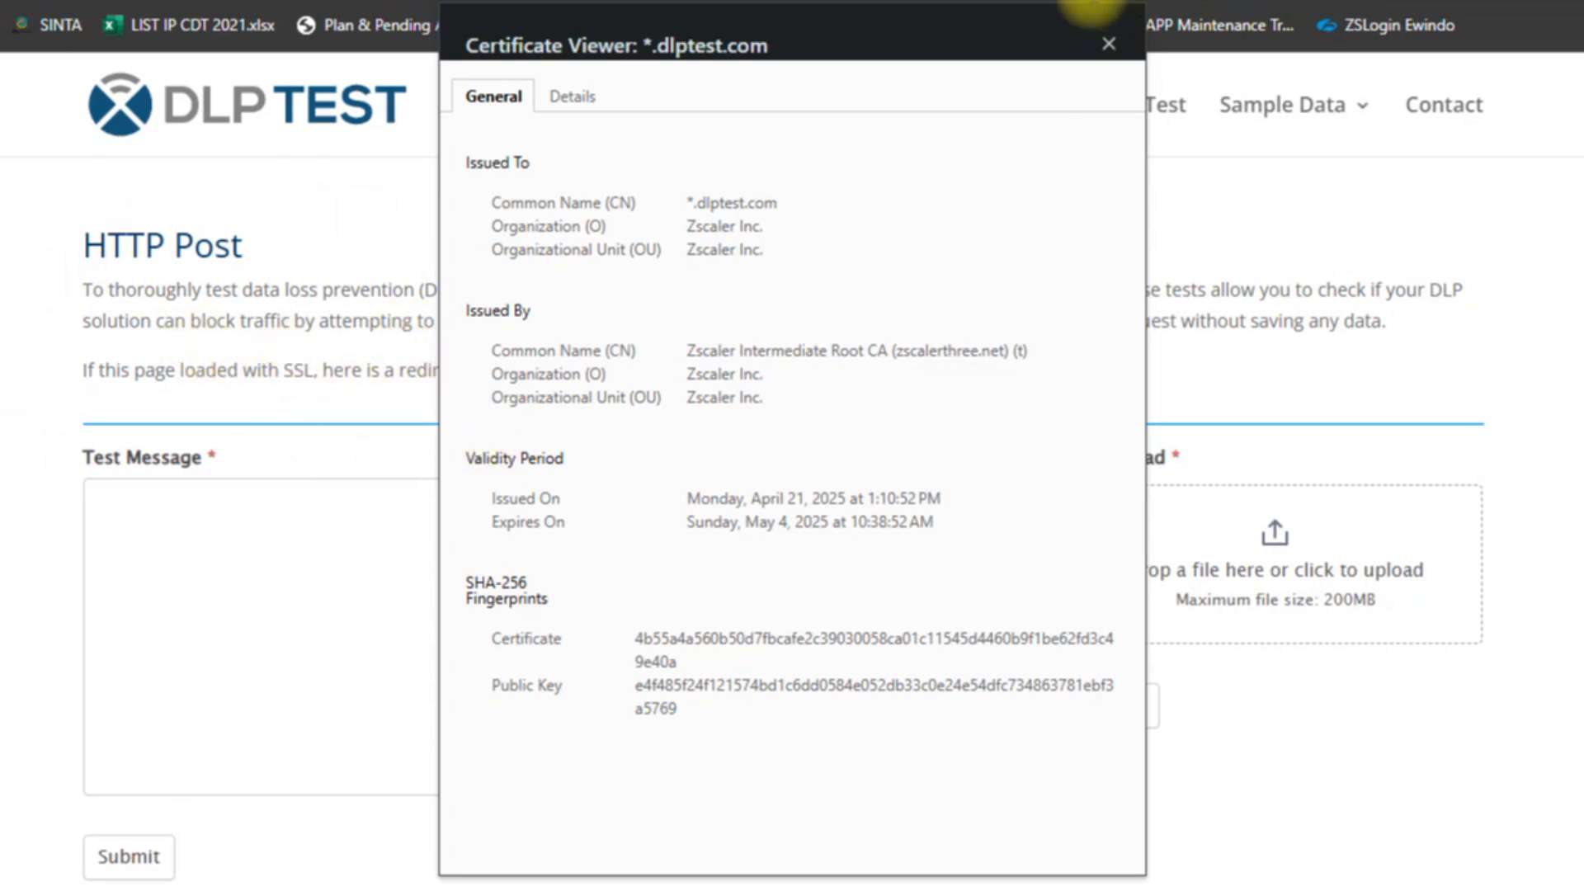
{"action": "left_click", "coordinate": [1109, 44]}
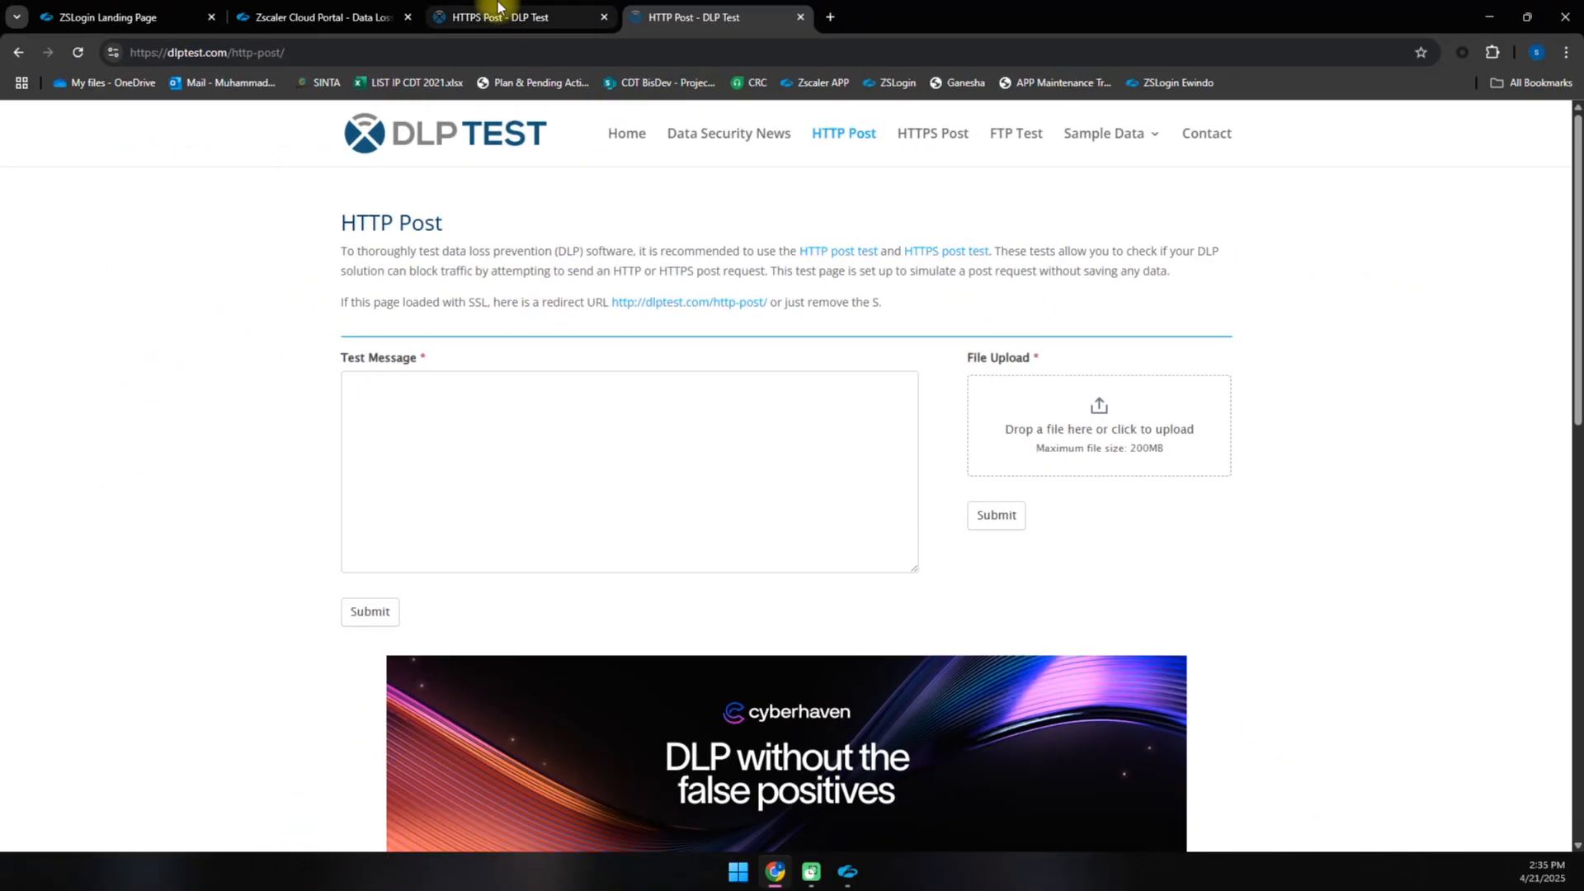
Copy all the sample personal and card records from the HTTPS Post page's Test Message field
{"action": "left_click", "coordinate": [498, 7]}
{"action": "left_click_drag", "start_coordinate": [660, 501], "coordinate": [294, 348]}
{"action": "key", "text": "ctrl+c"}
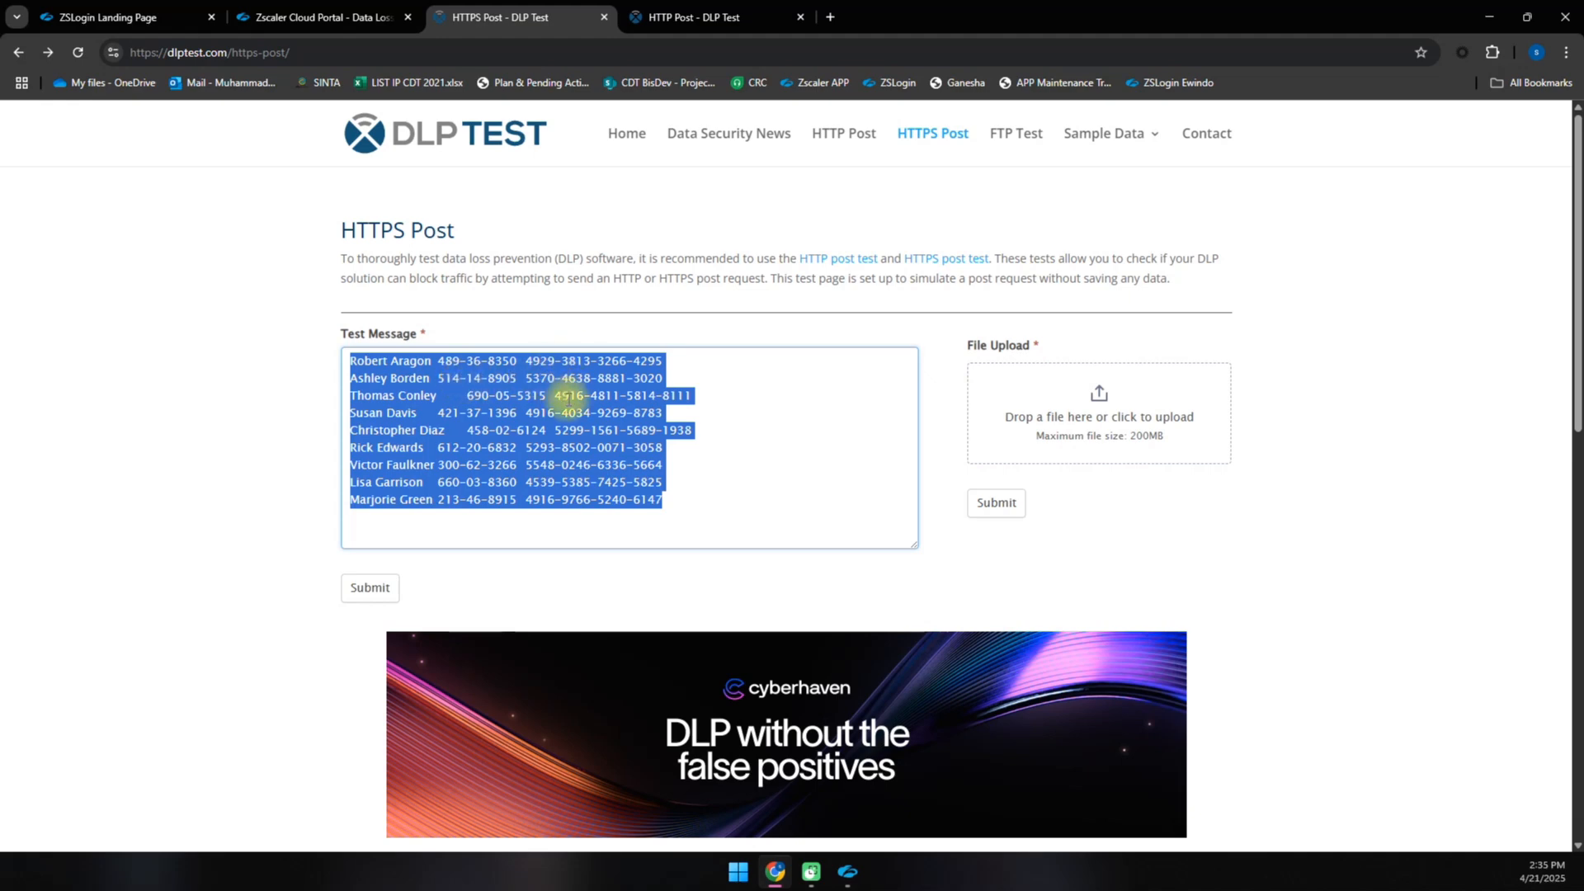
Paste the copied sample personal and card number records into the HTTP Post page's Test Message field and submit the form
{"action": "left_click", "coordinate": [652, 17]}
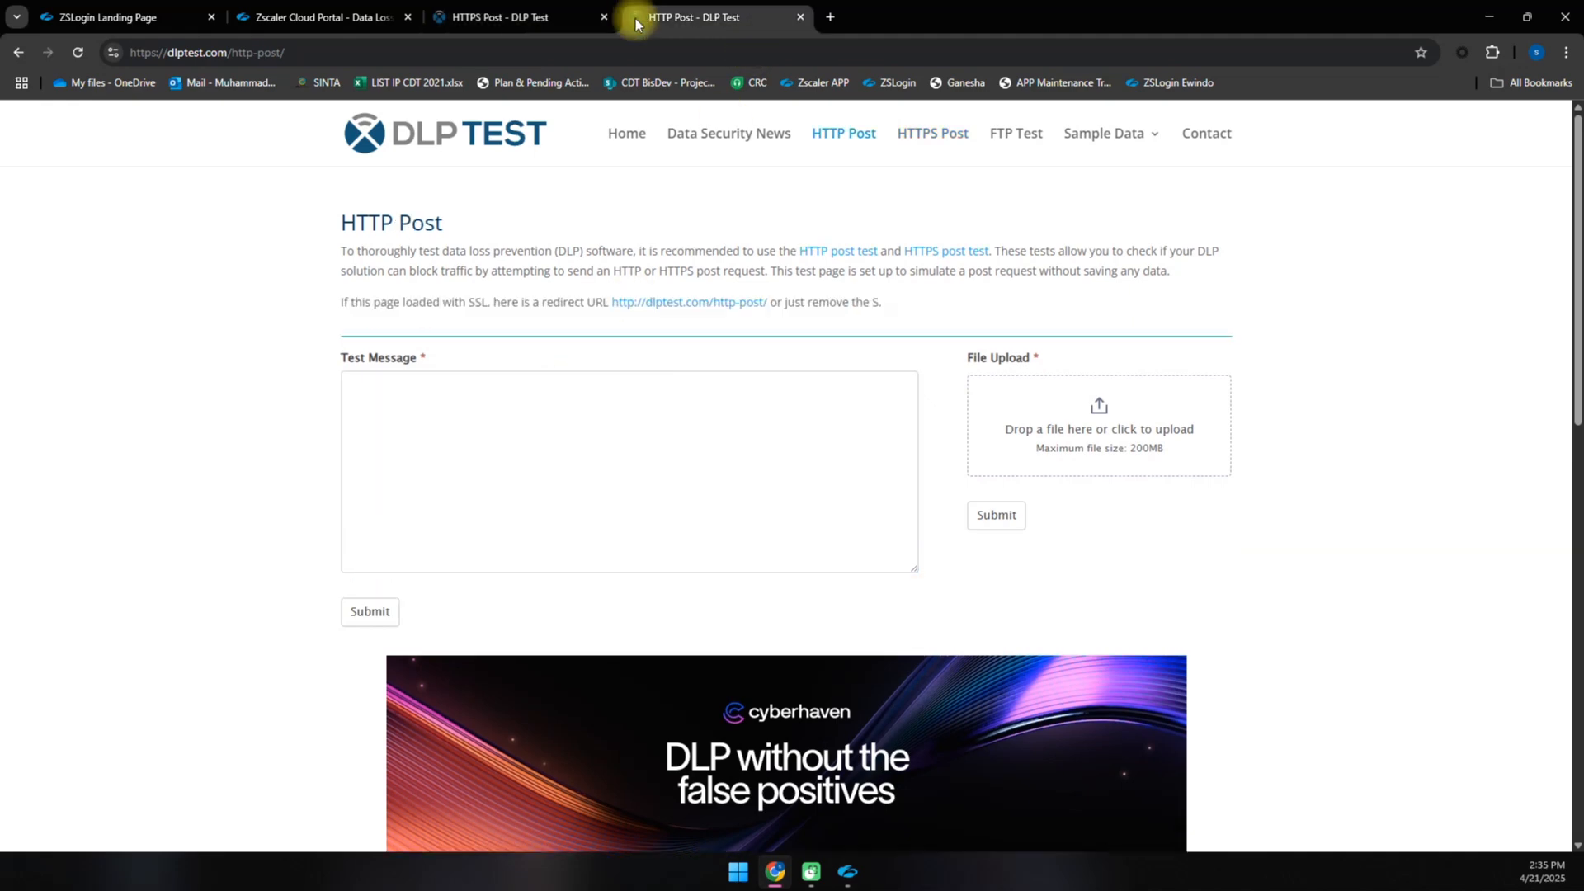
{"action": "left_click_drag", "start_coordinate": [332, 355], "coordinate": [531, 382]}
{"action": "left_click", "coordinate": [525, 417]}
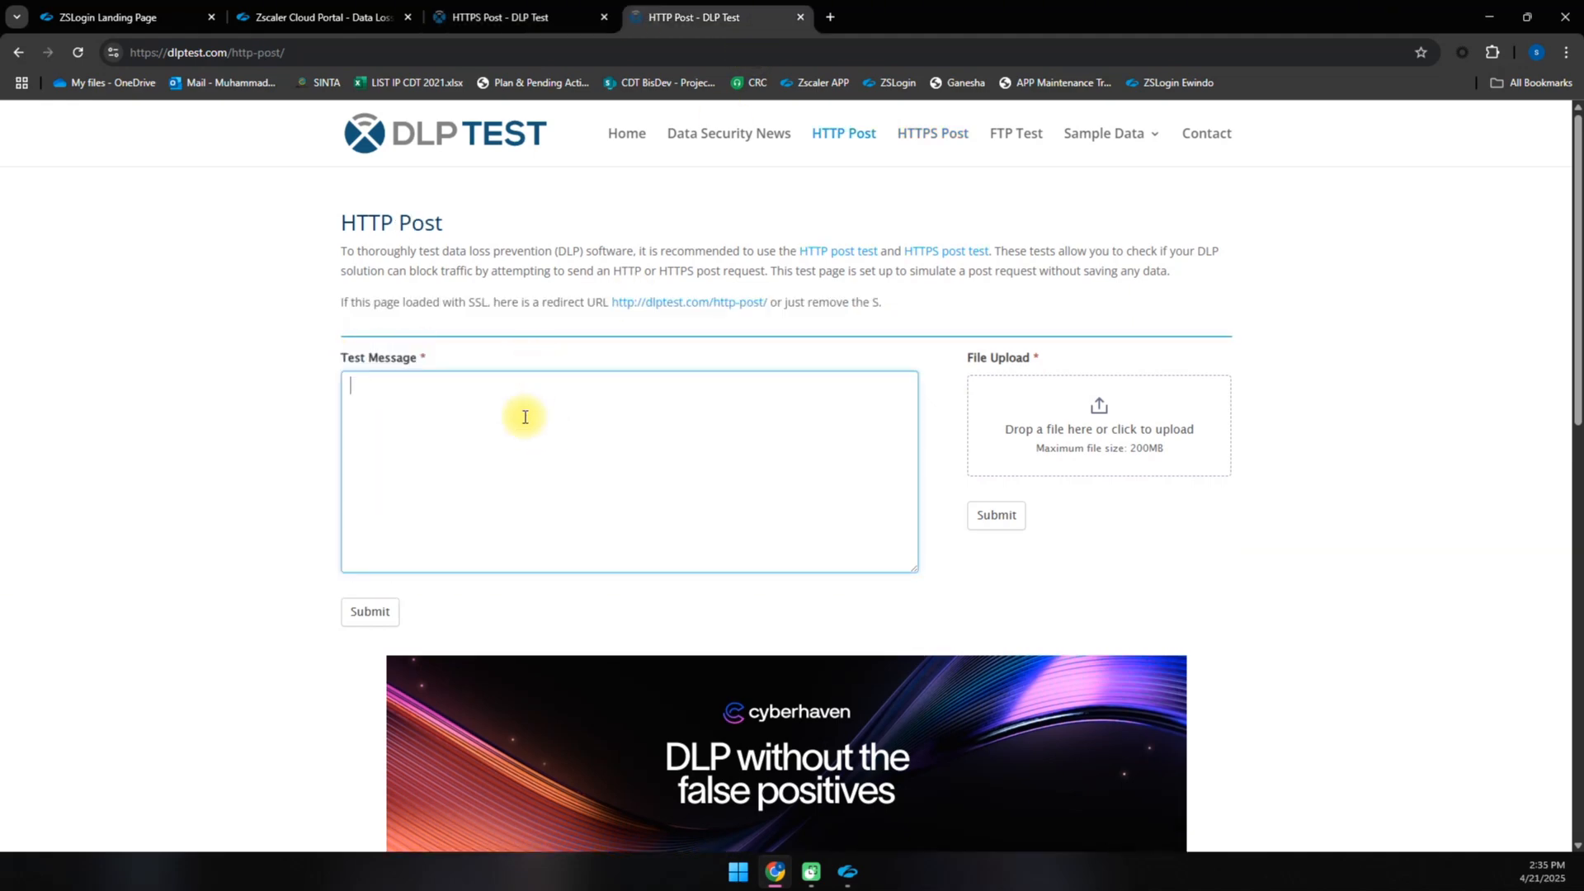
{"action": "key", "text": "ctrl+v"}
{"action": "left_click", "coordinate": [372, 610]}
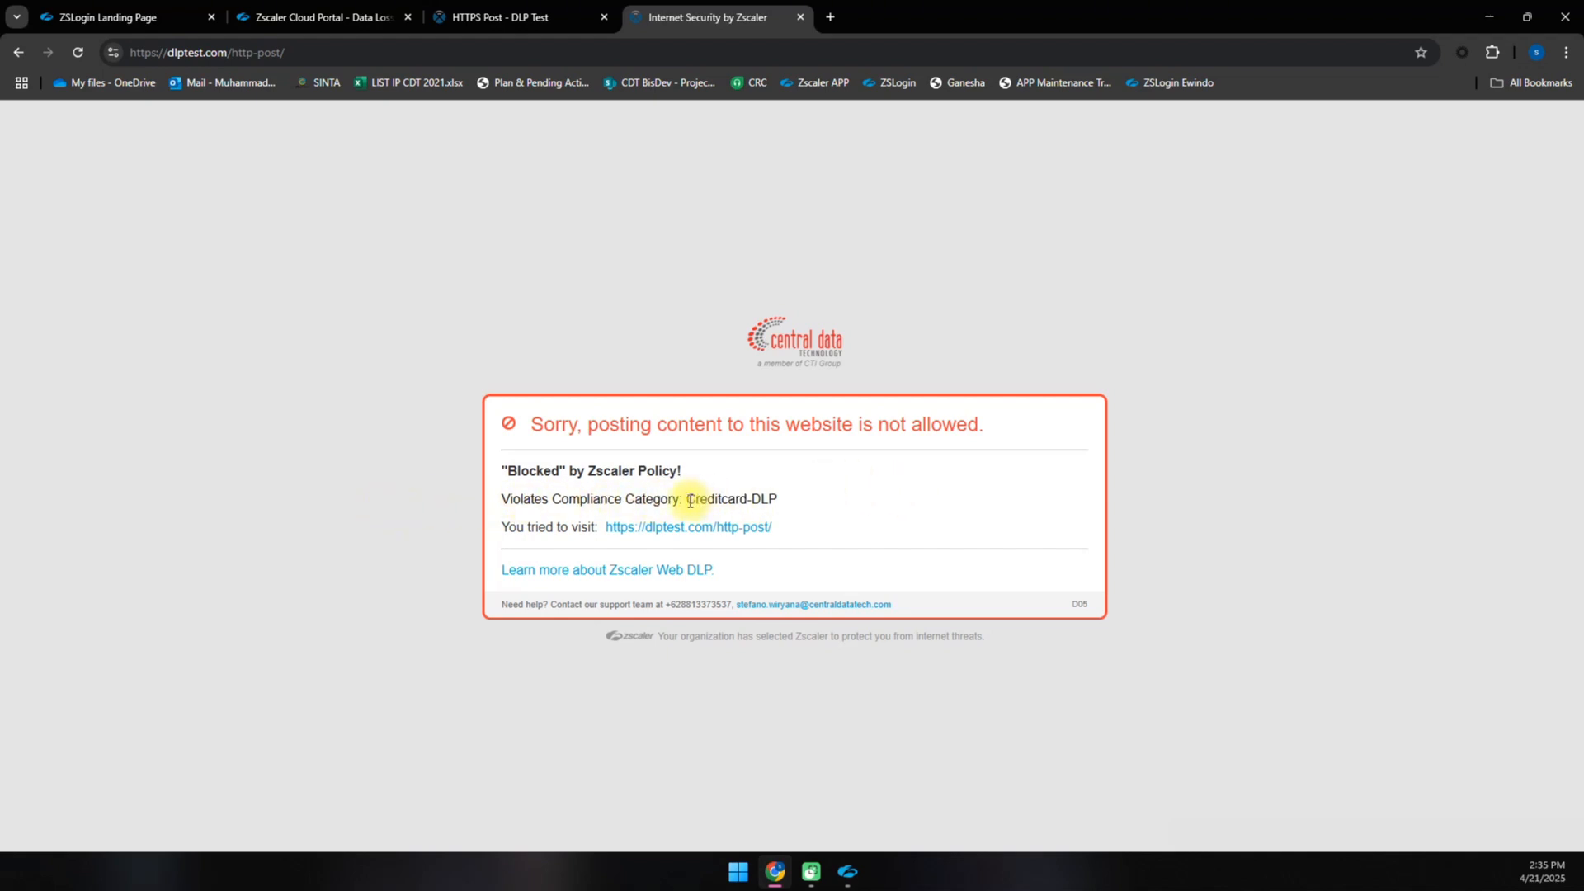
{"action": "left_click_drag", "start_coordinate": [753, 503], "coordinate": [765, 503]}
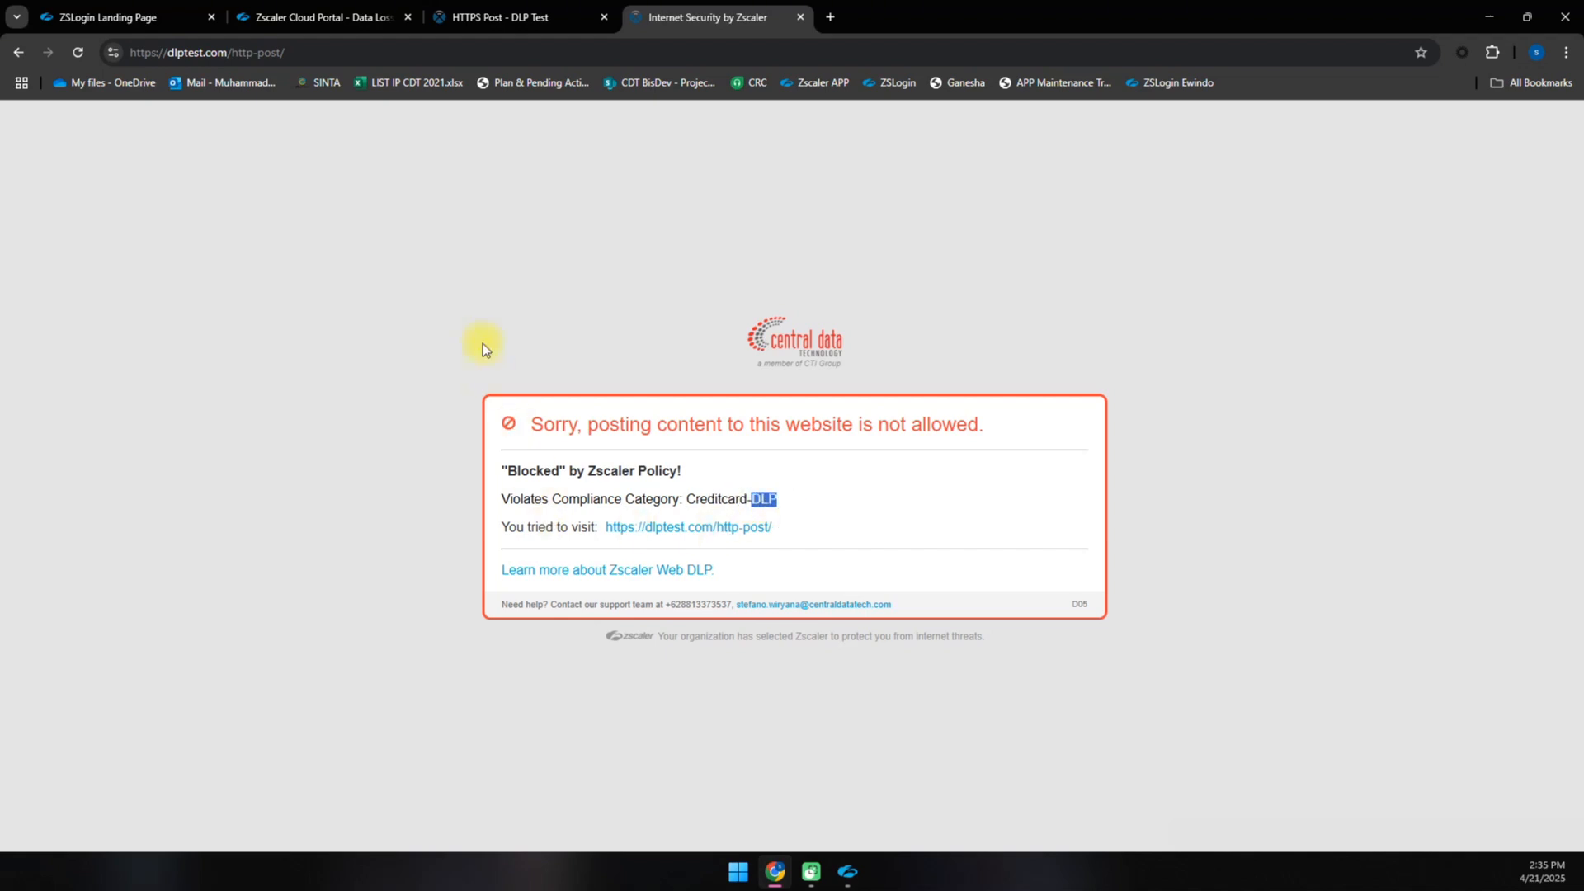
Switch to the Zscaler Cloud Portal and open the Logs view of Web Insights under Analytics
{"action": "left_click", "coordinate": [326, 8]}
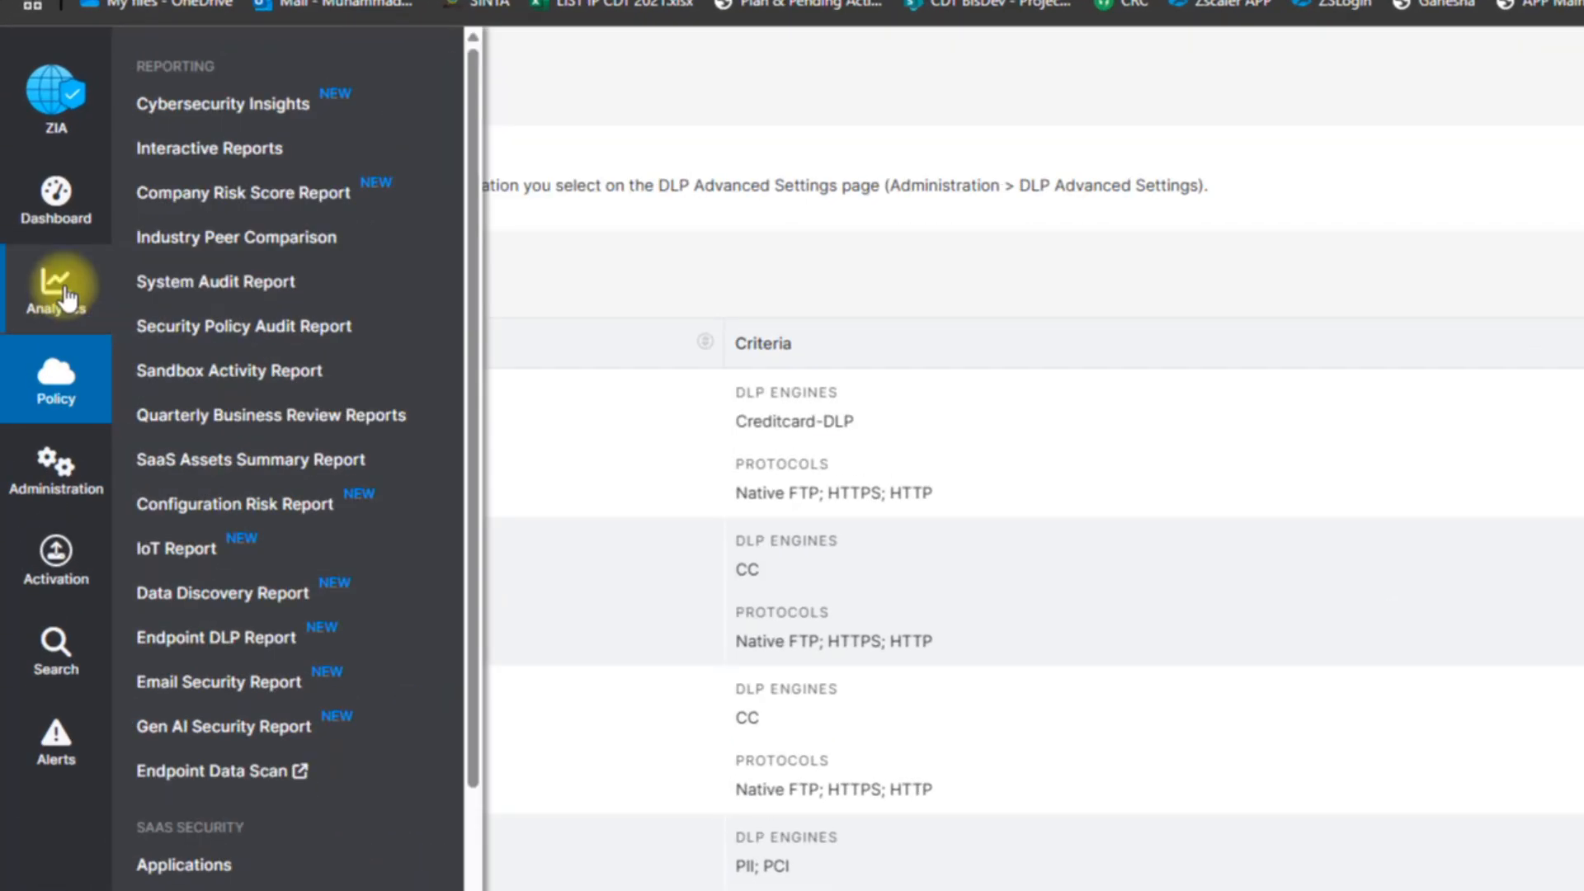
{"action": "left_click", "coordinate": [68, 299]}
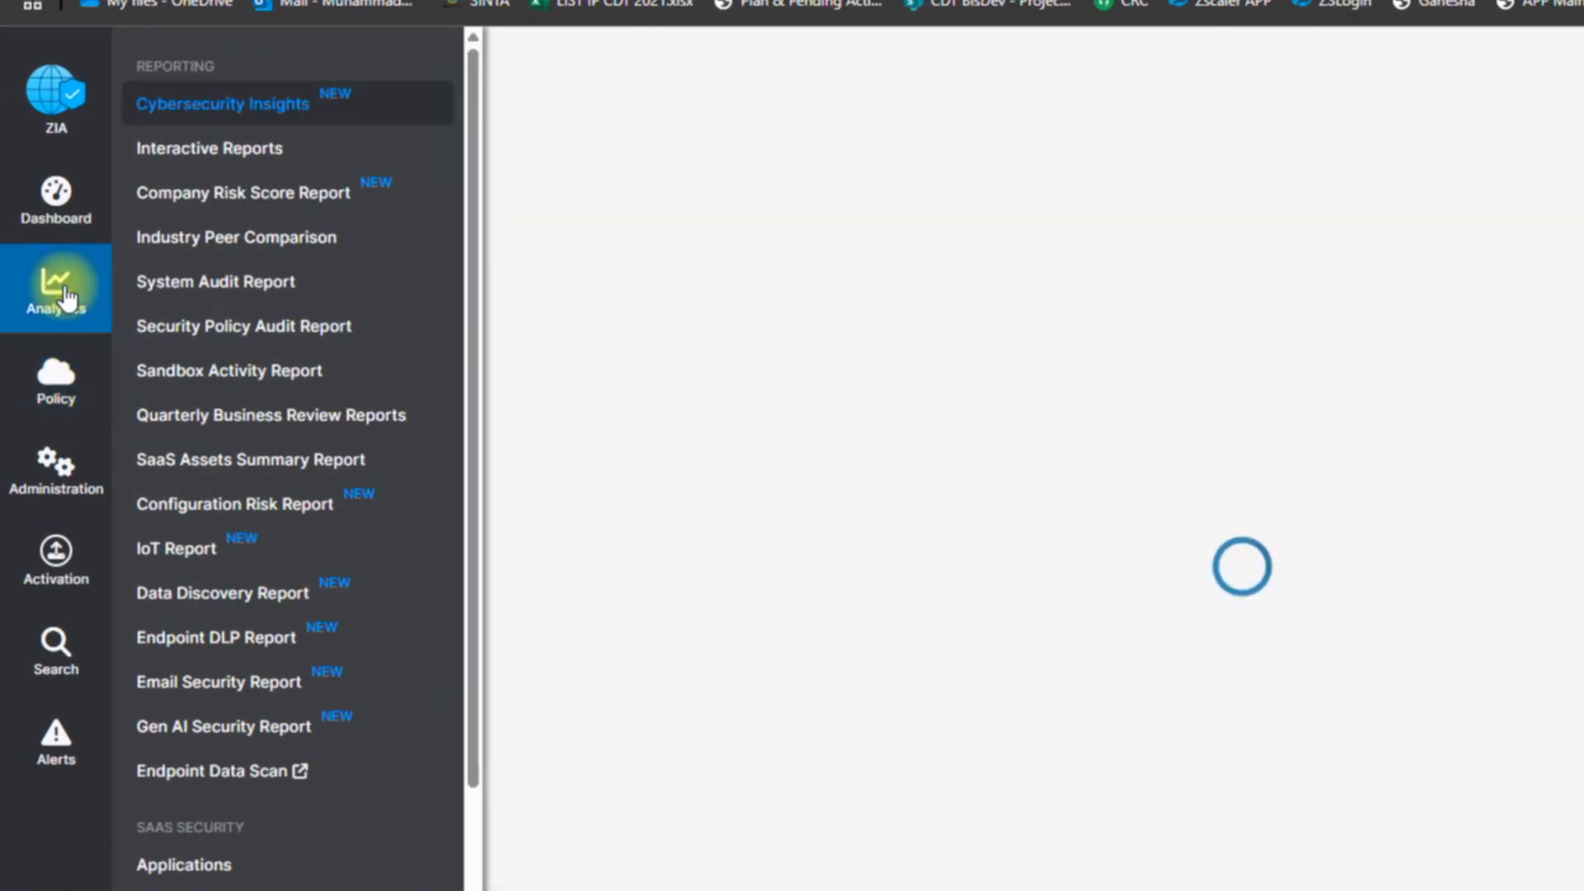
{"action": "scroll", "coordinate": [264, 414], "scroll_direction": "down", "scroll_amount": 5}
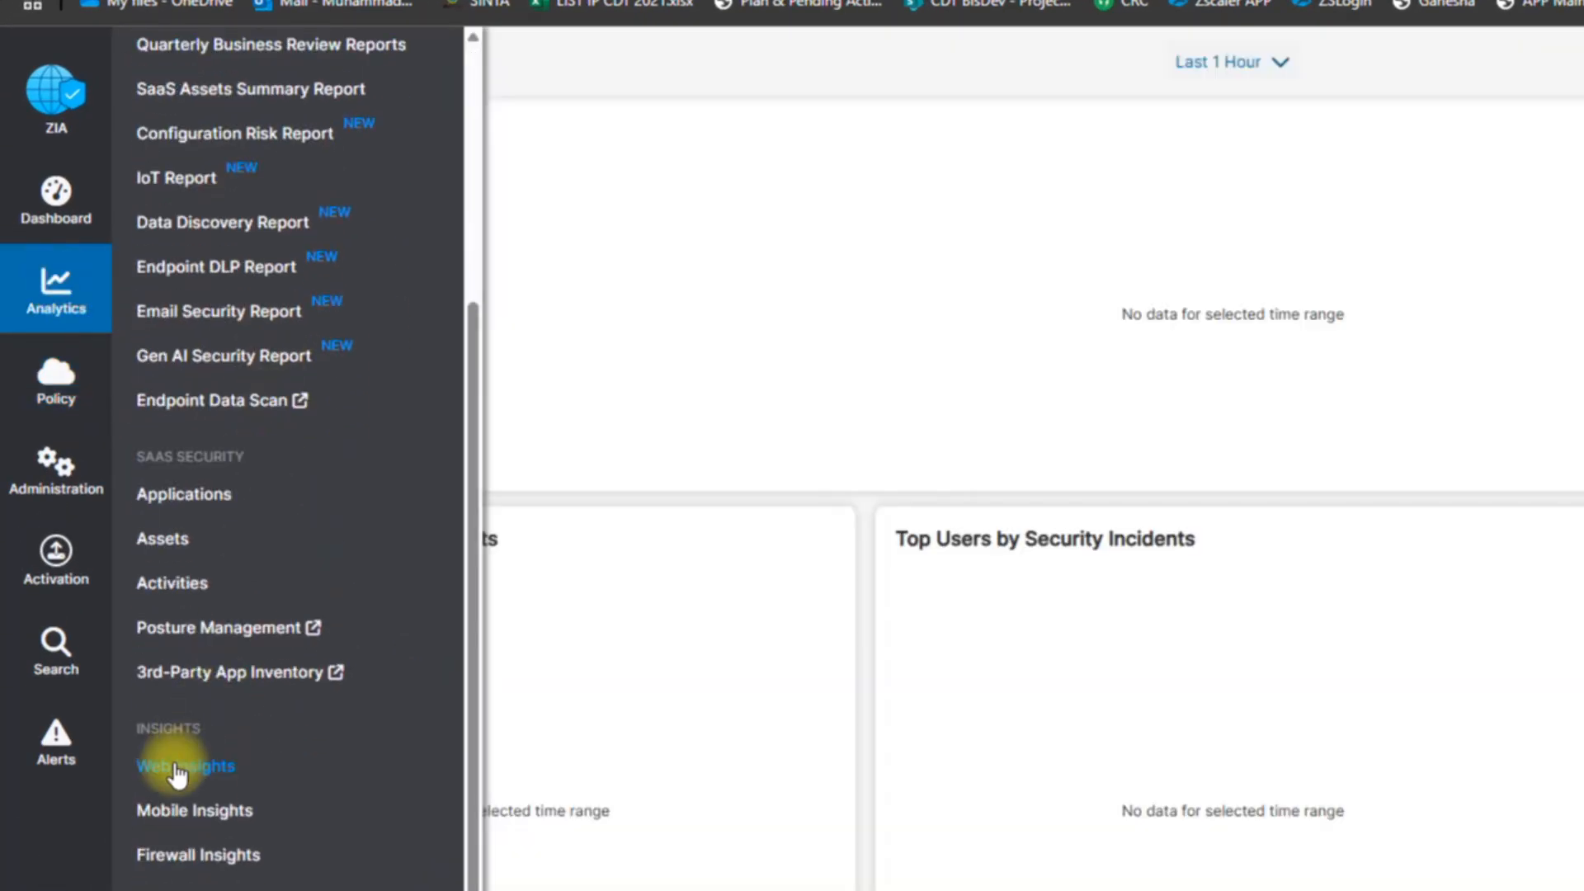
{"action": "left_click", "coordinate": [176, 767]}
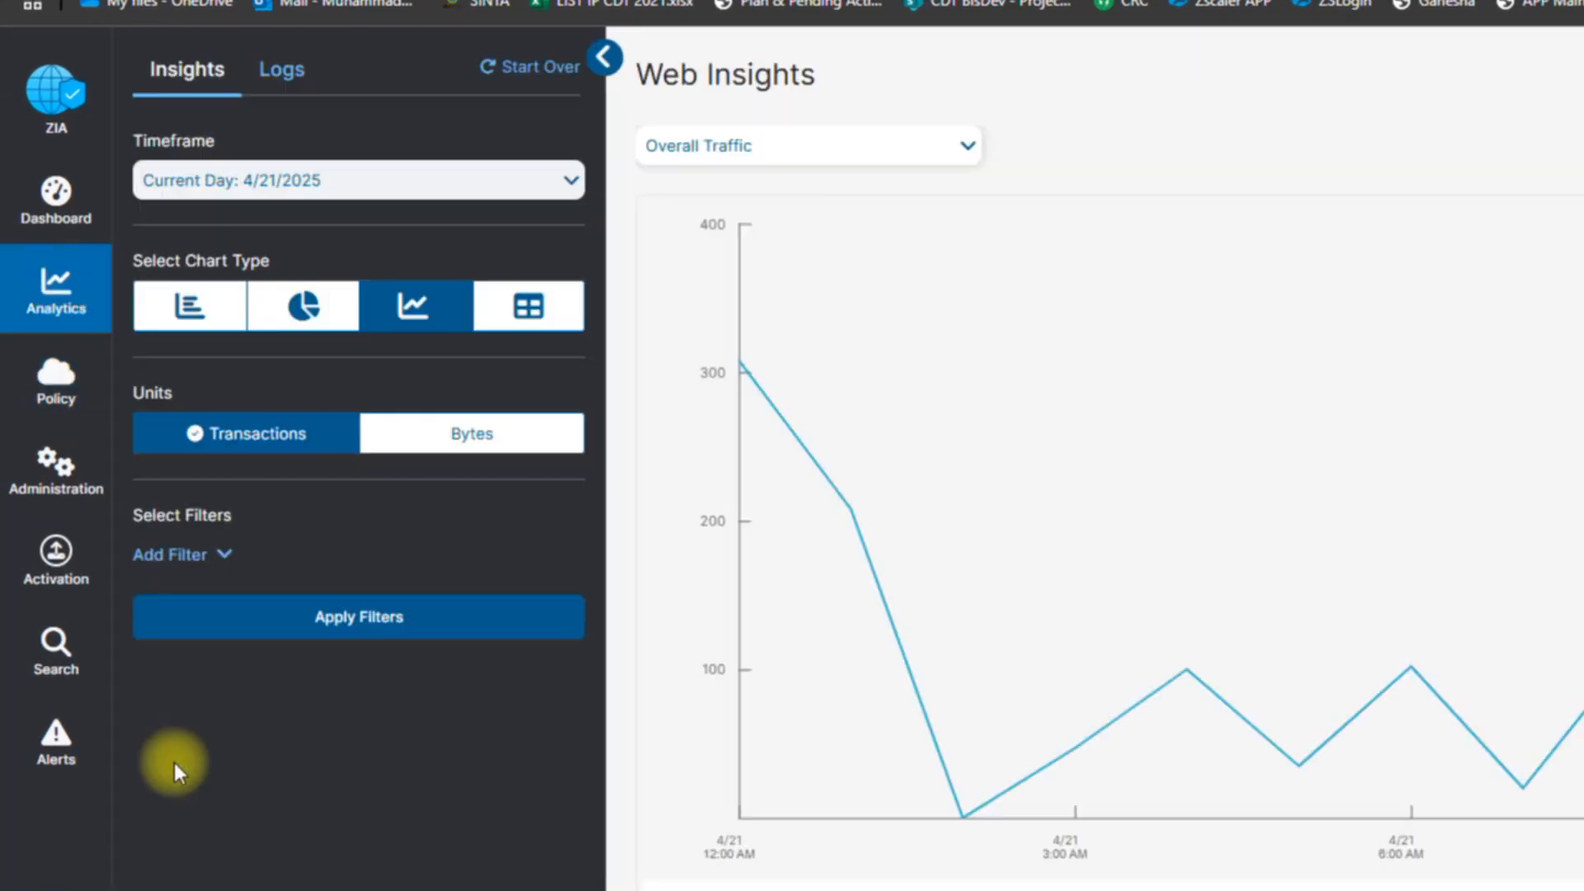
{"action": "left_click", "coordinate": [272, 78]}
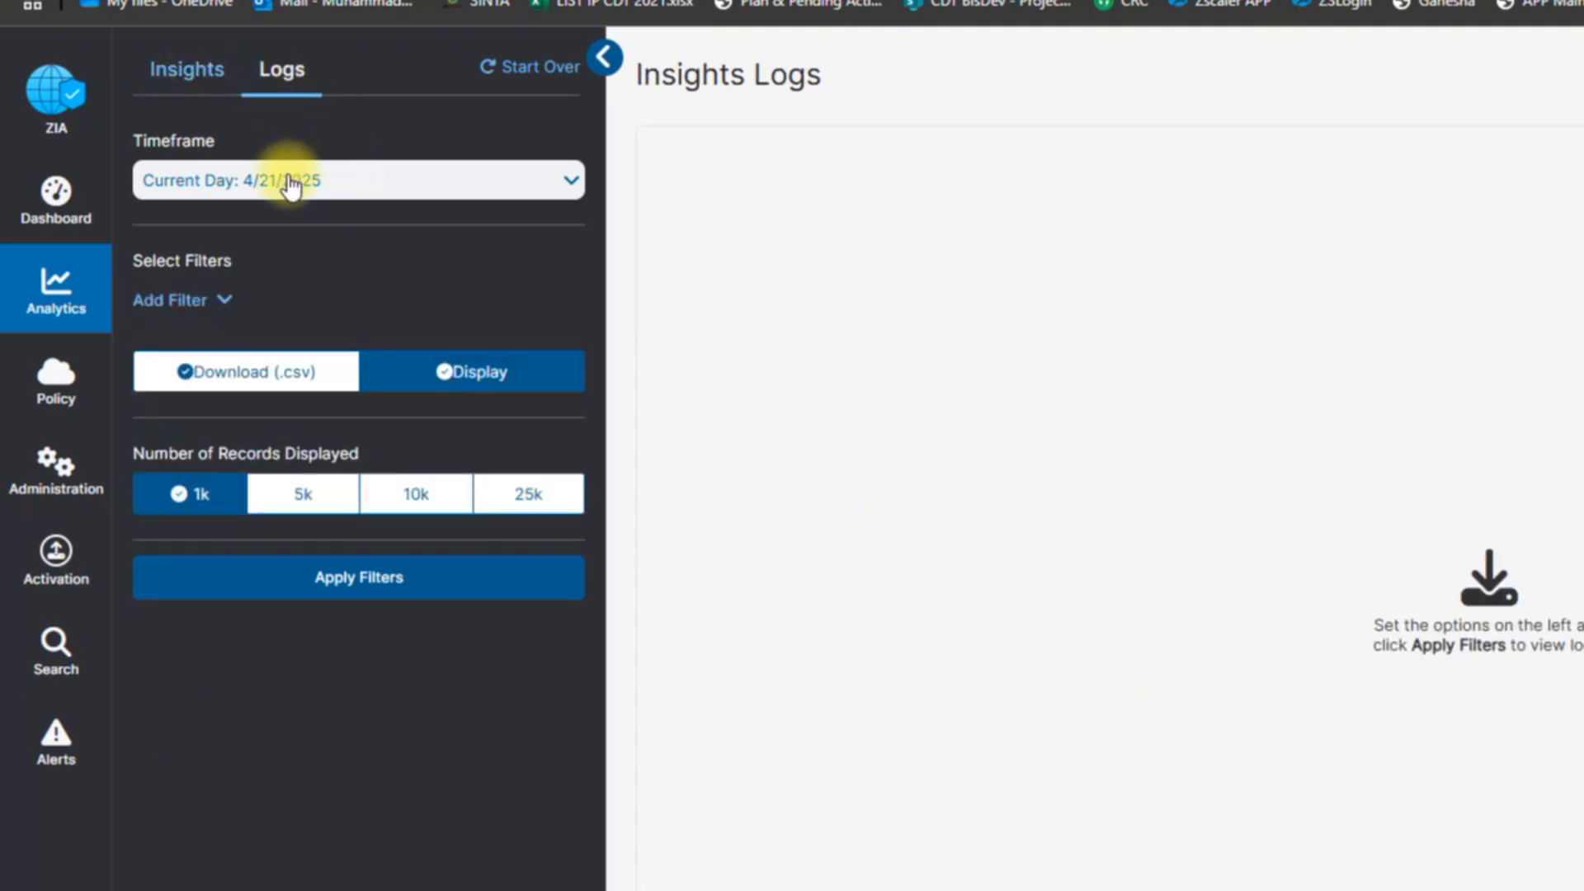
Set the timeframe of the Web Insights logs to Last 15 Minutes
{"action": "left_click", "coordinate": [156, 185]}
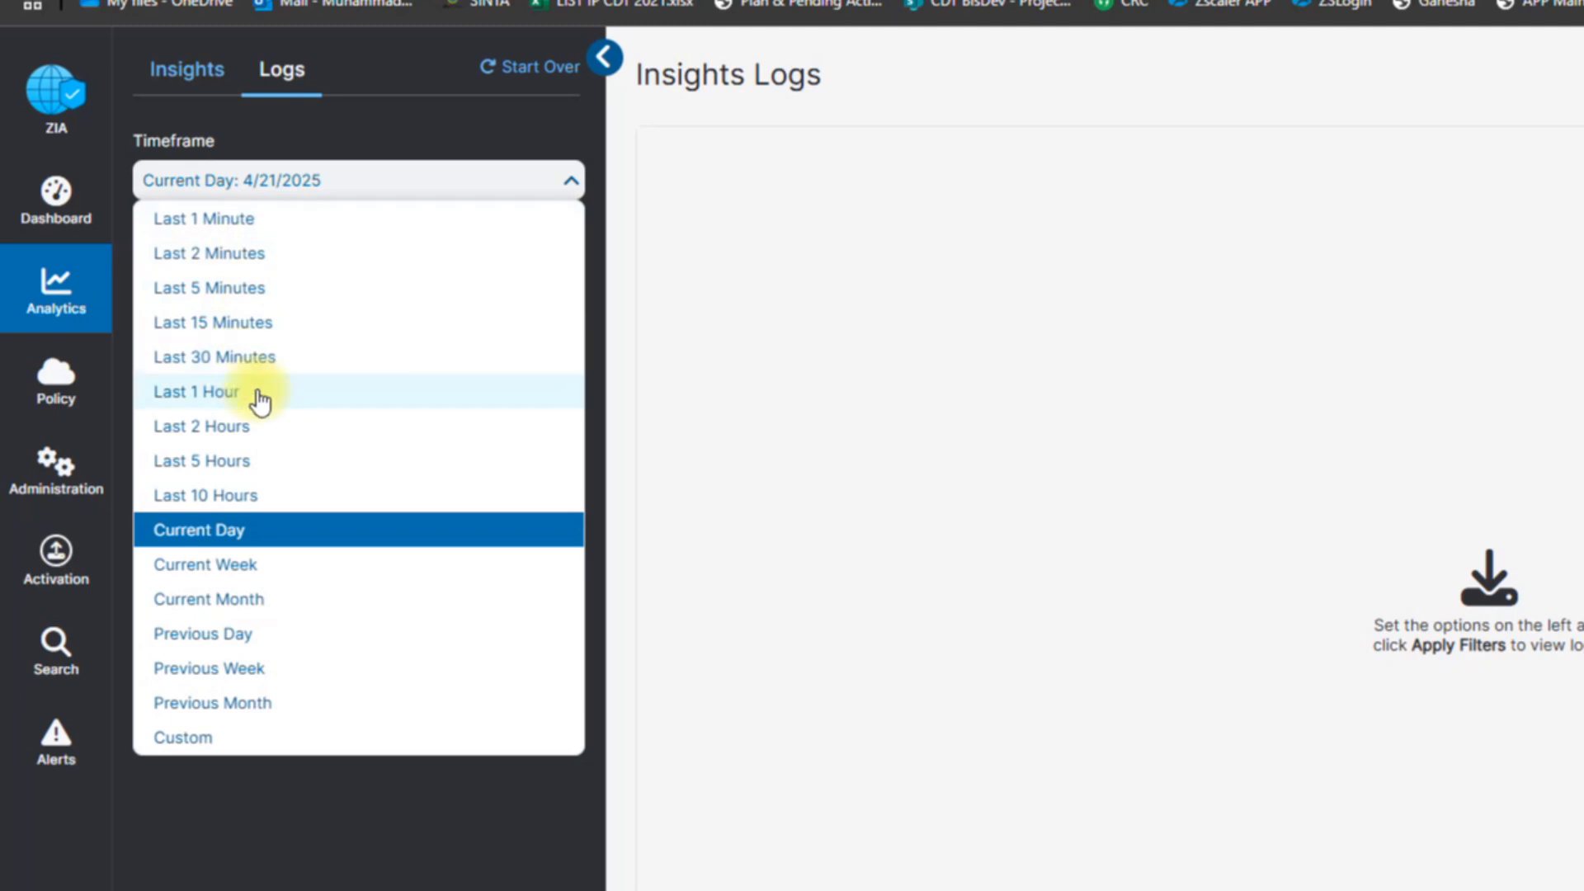
{"action": "mouse_move", "coordinate": [101, 371]}
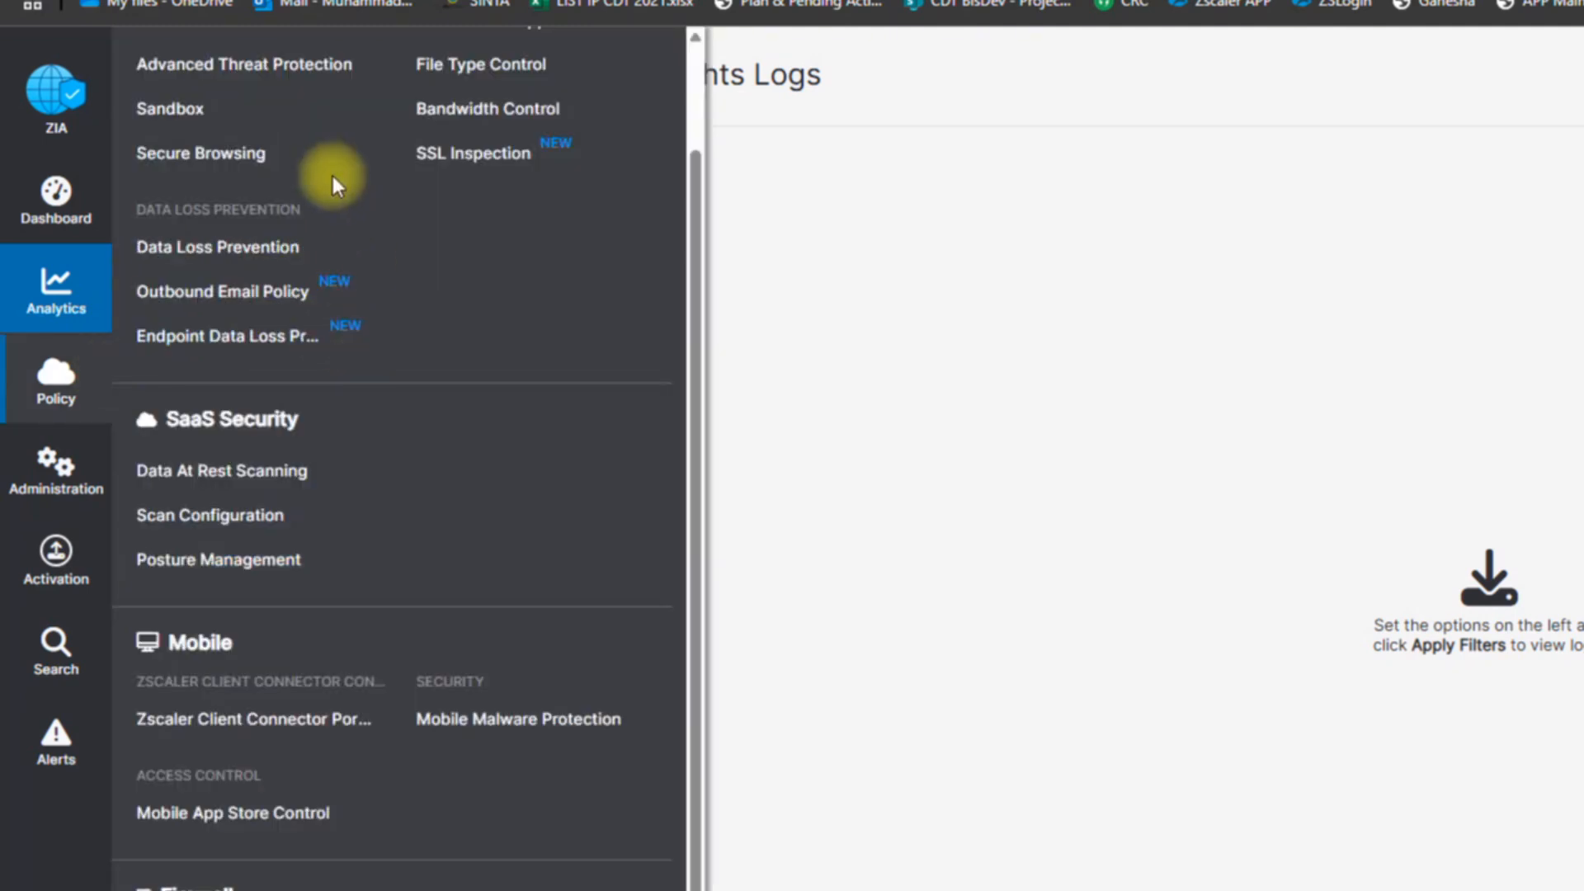
{"action": "scroll", "coordinate": [240, 750], "scroll_direction": "down", "scroll_amount": 1}
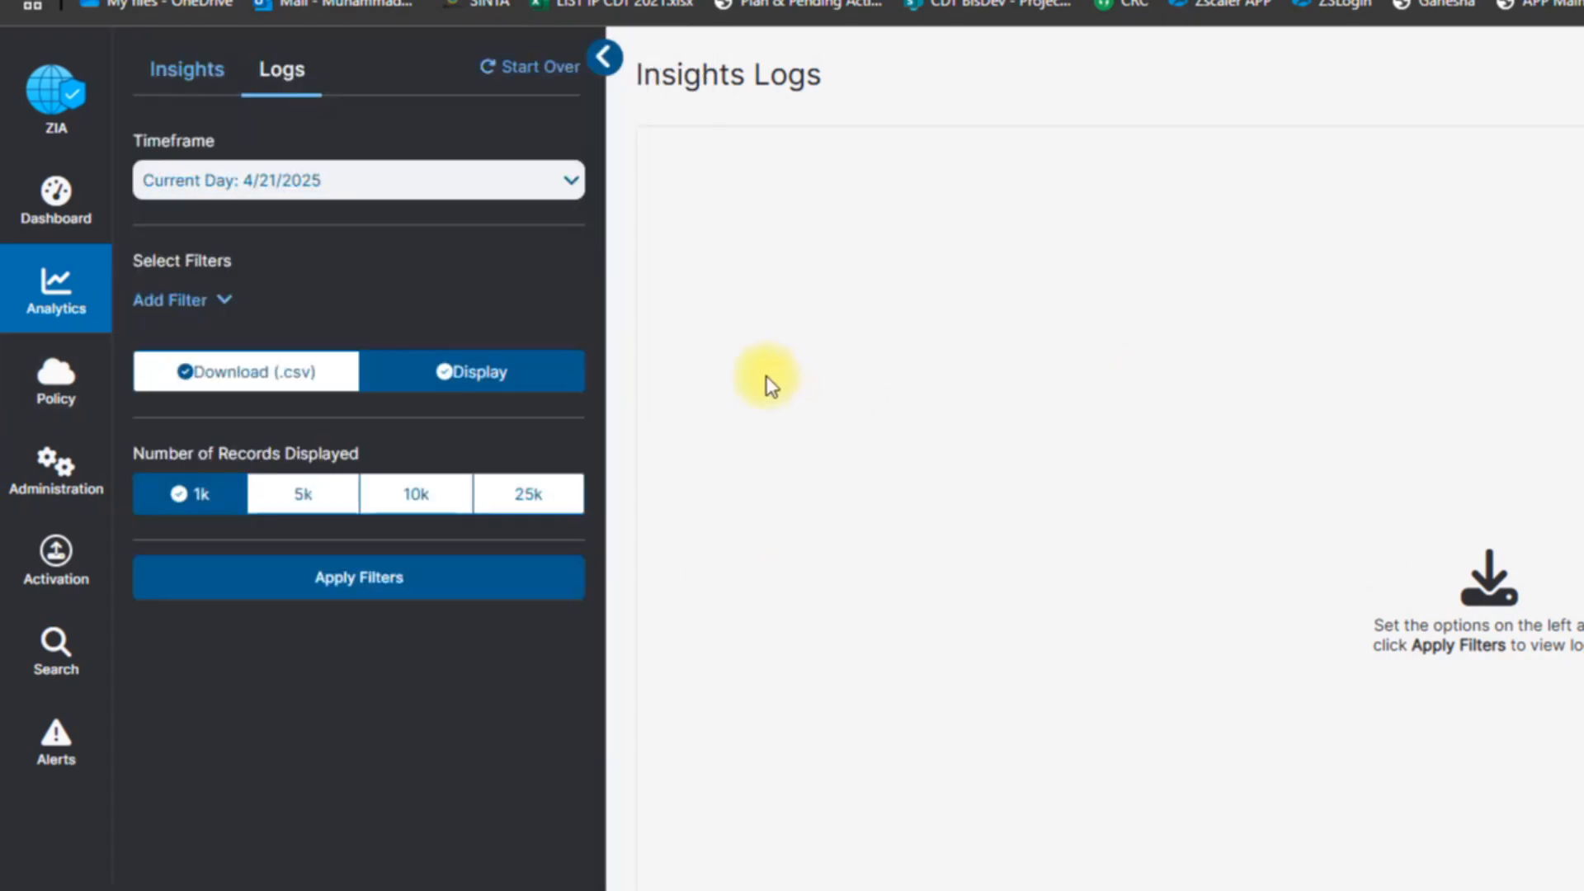
{"action": "left_click", "coordinate": [427, 181]}
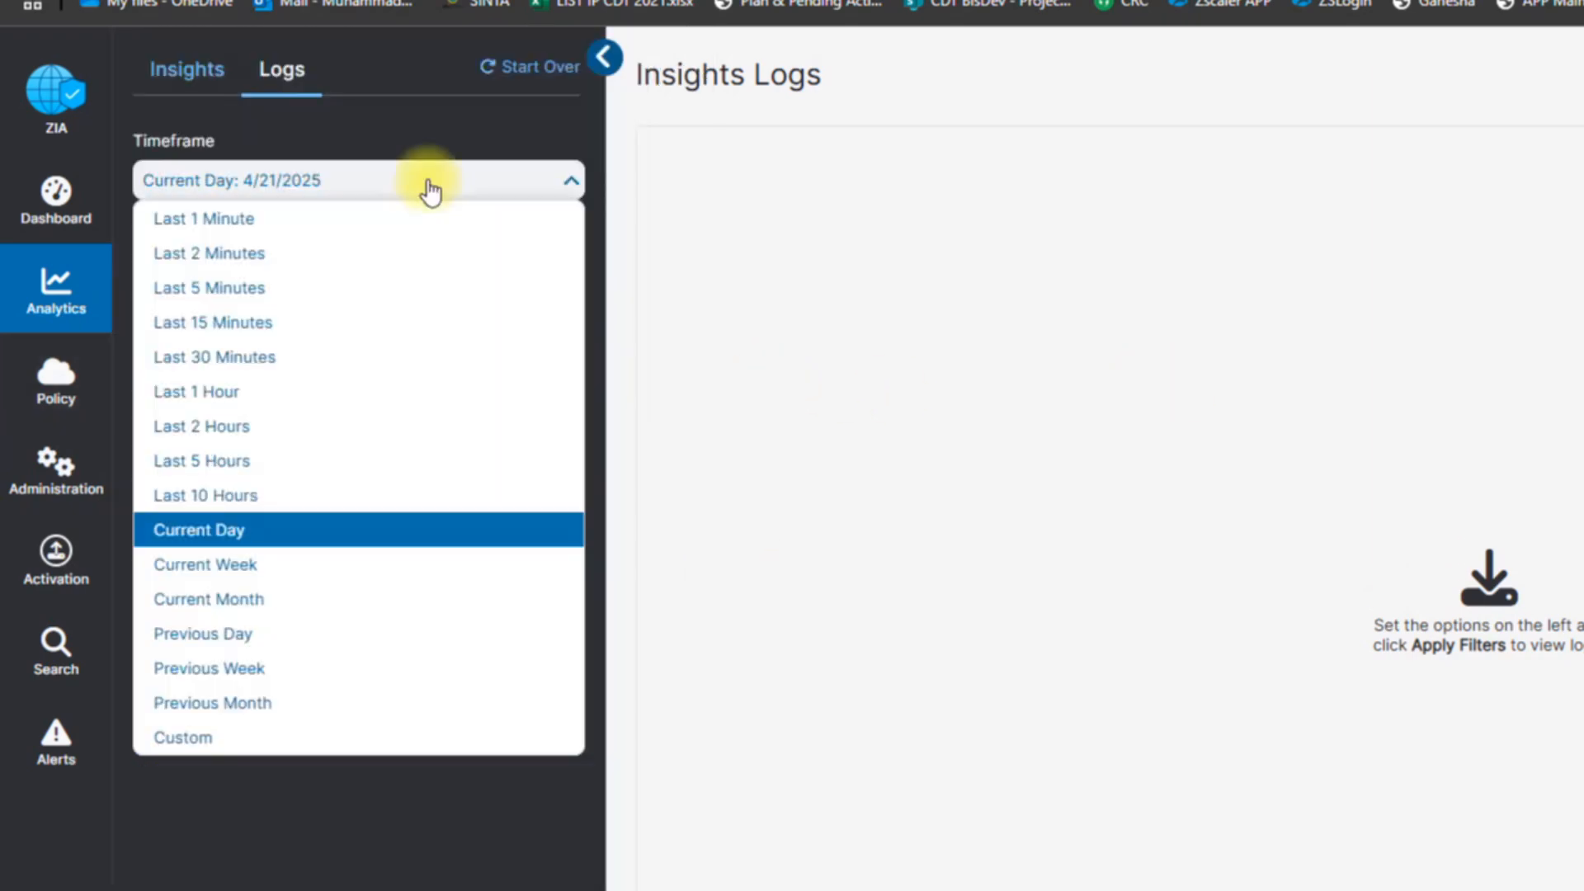
{"action": "left_click", "coordinate": [281, 340]}
Add a User filter to the logs that includes only the test user's company e-mail account
{"action": "left_click", "coordinate": [188, 300]}
{"action": "type", "text": "user"}
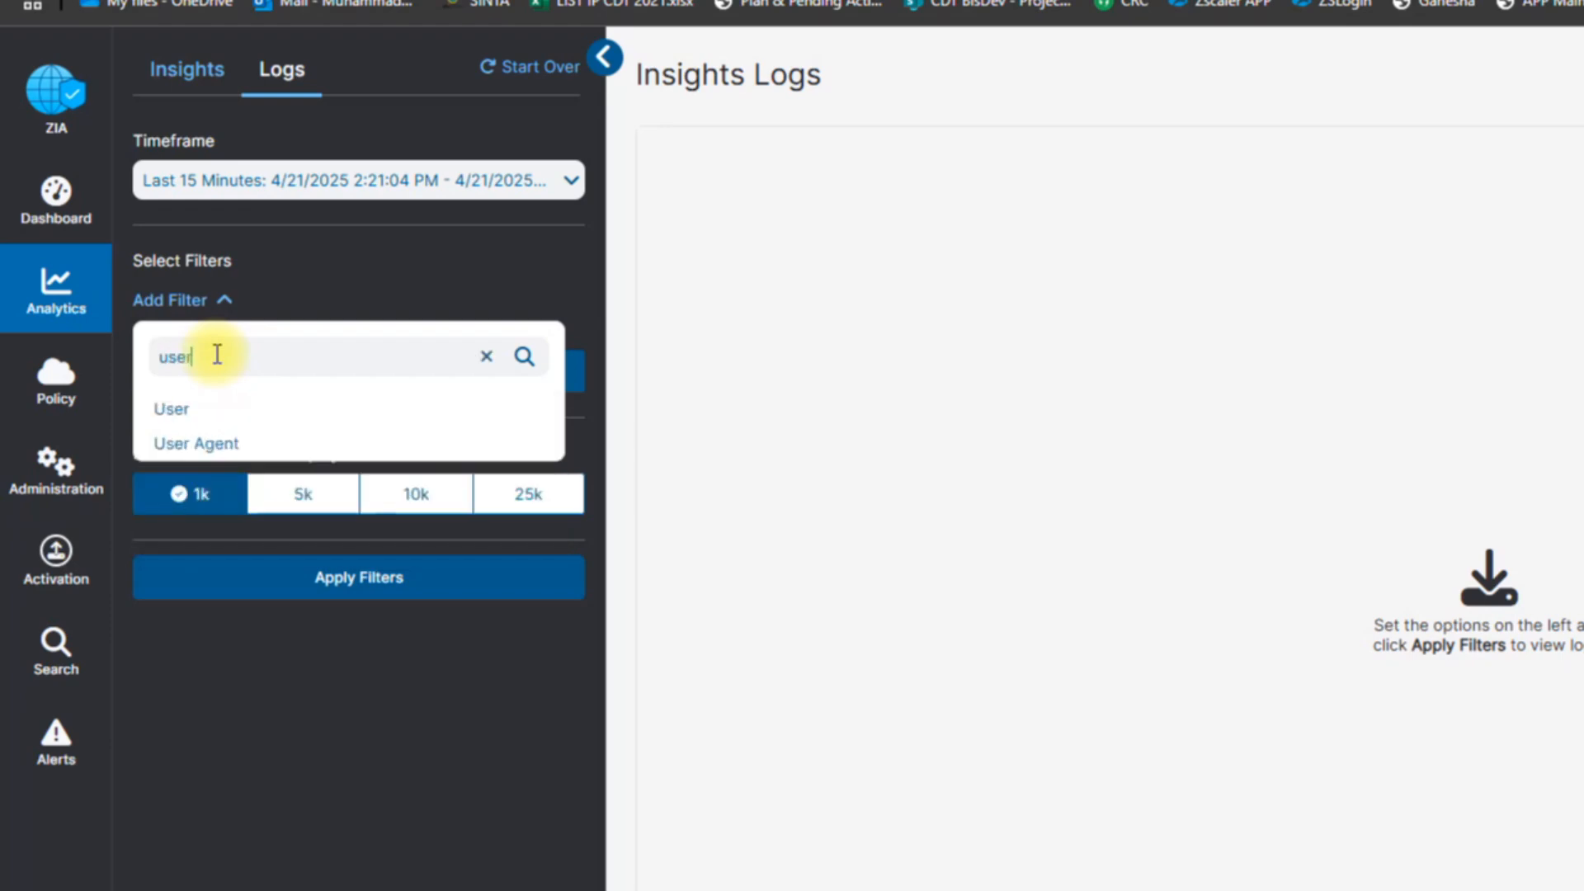
{"action": "left_click", "coordinate": [230, 409]}
{"action": "left_click", "coordinate": [244, 420]}
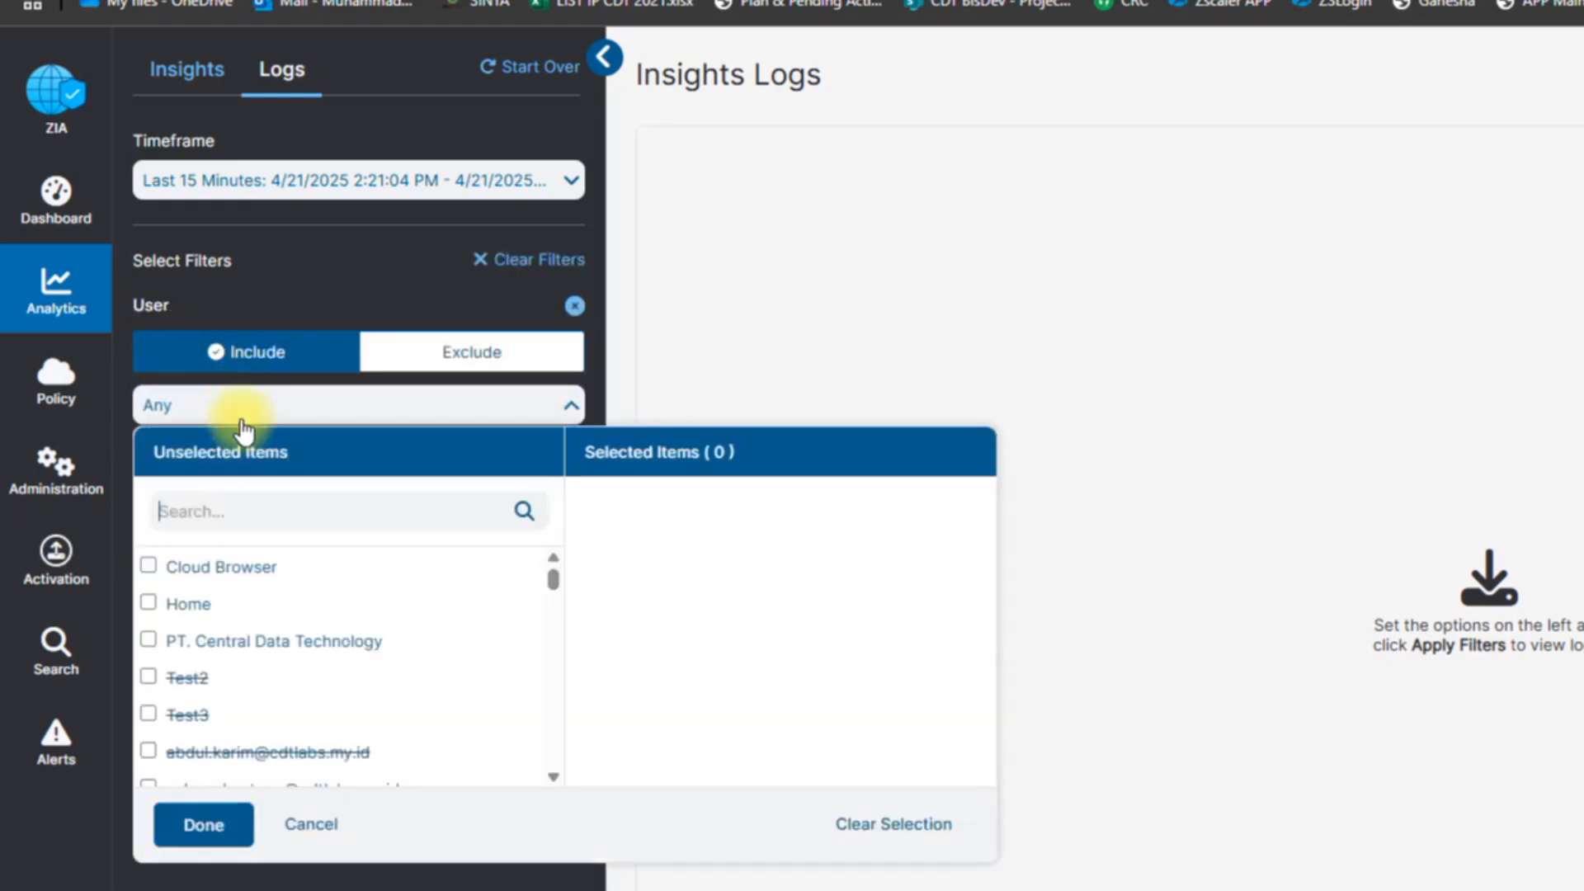
{"action": "type", "text": "muhammad"}
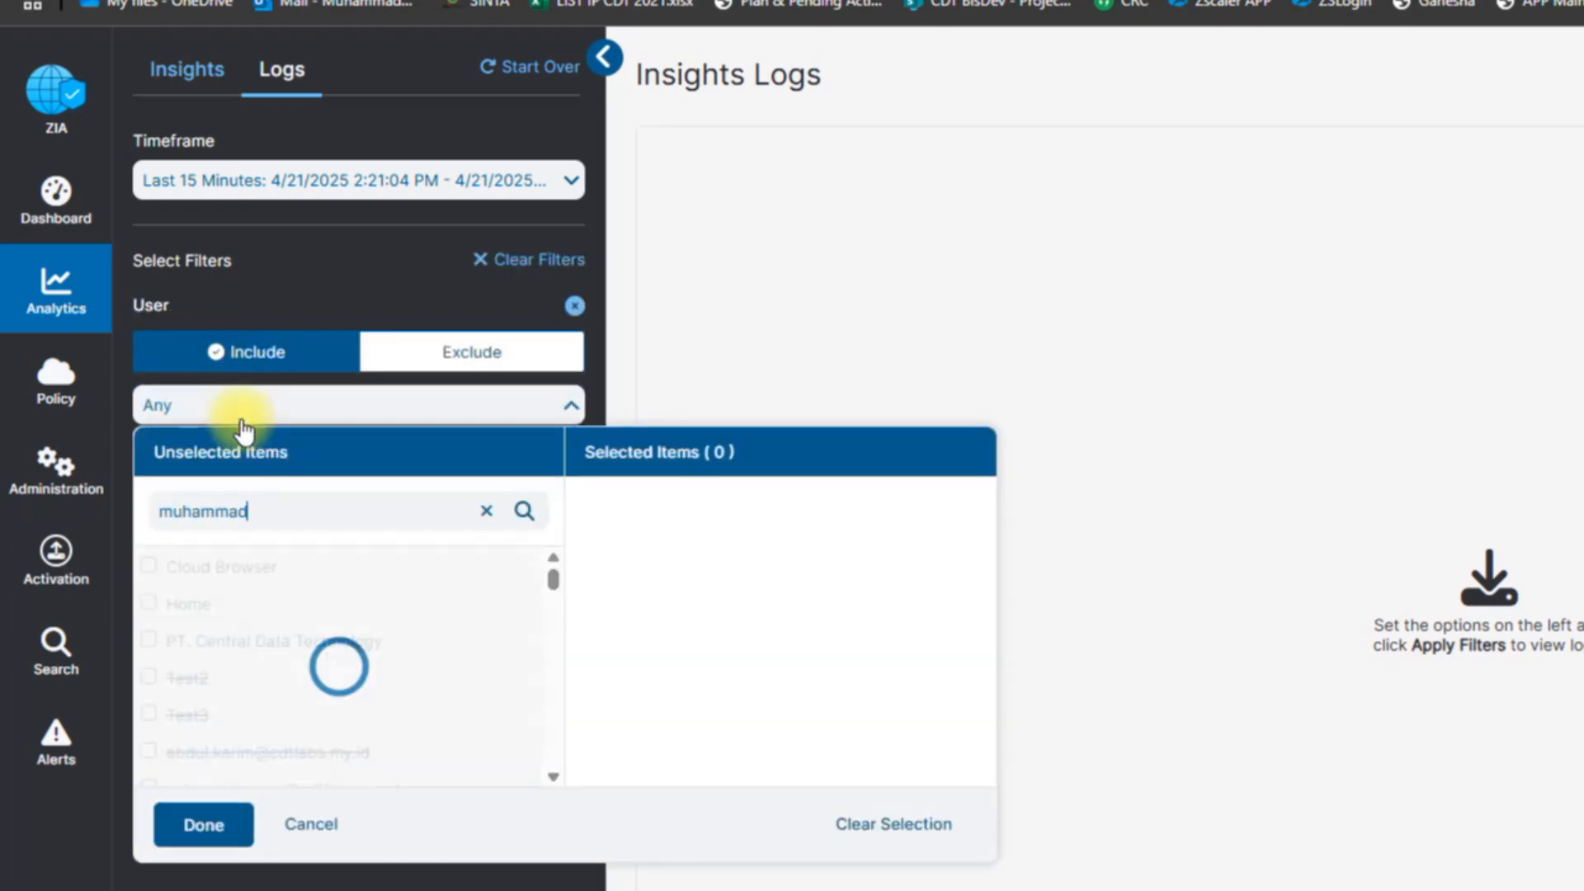
{"action": "left_click", "coordinate": [360, 652]}
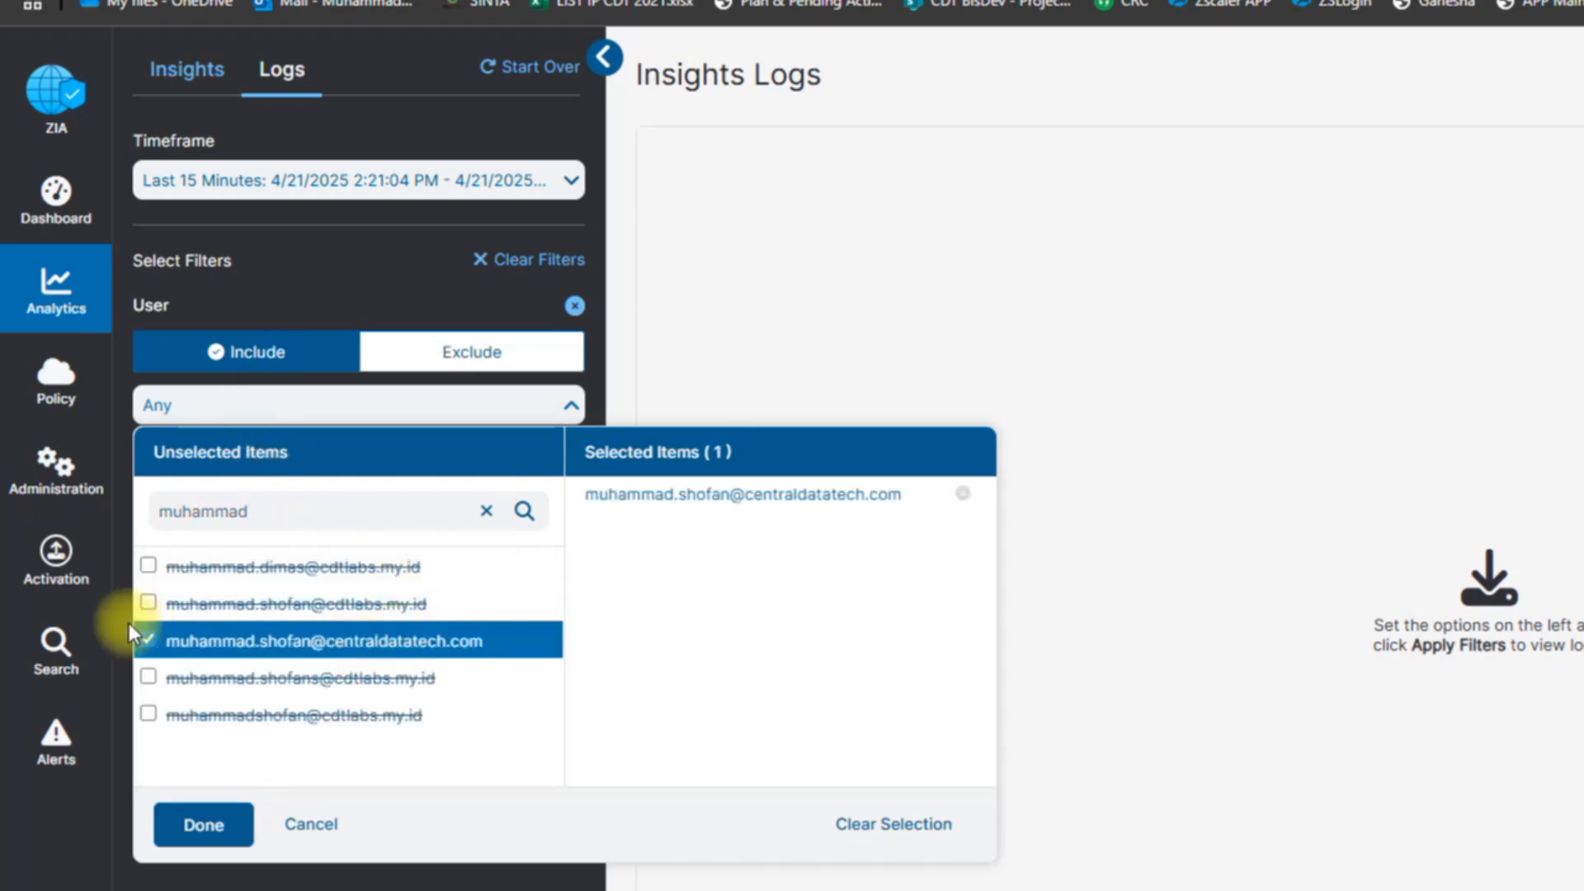
{"action": "left_click", "coordinate": [206, 826]}
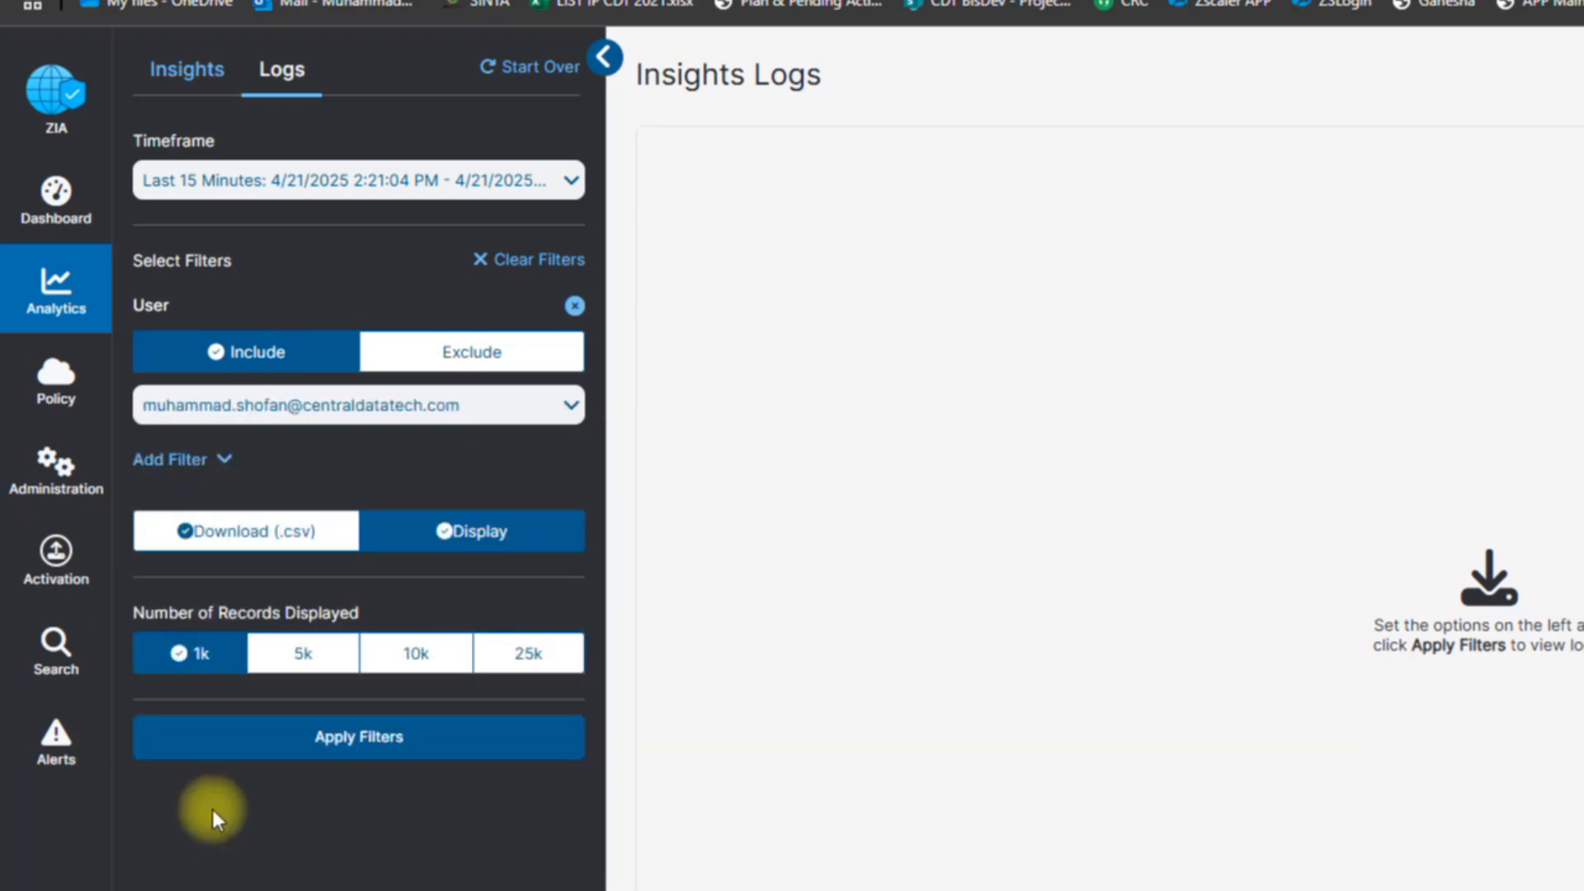
Add a Policy Action filter set to Block and apply the filters to the logs
{"action": "left_click", "coordinate": [165, 459]}
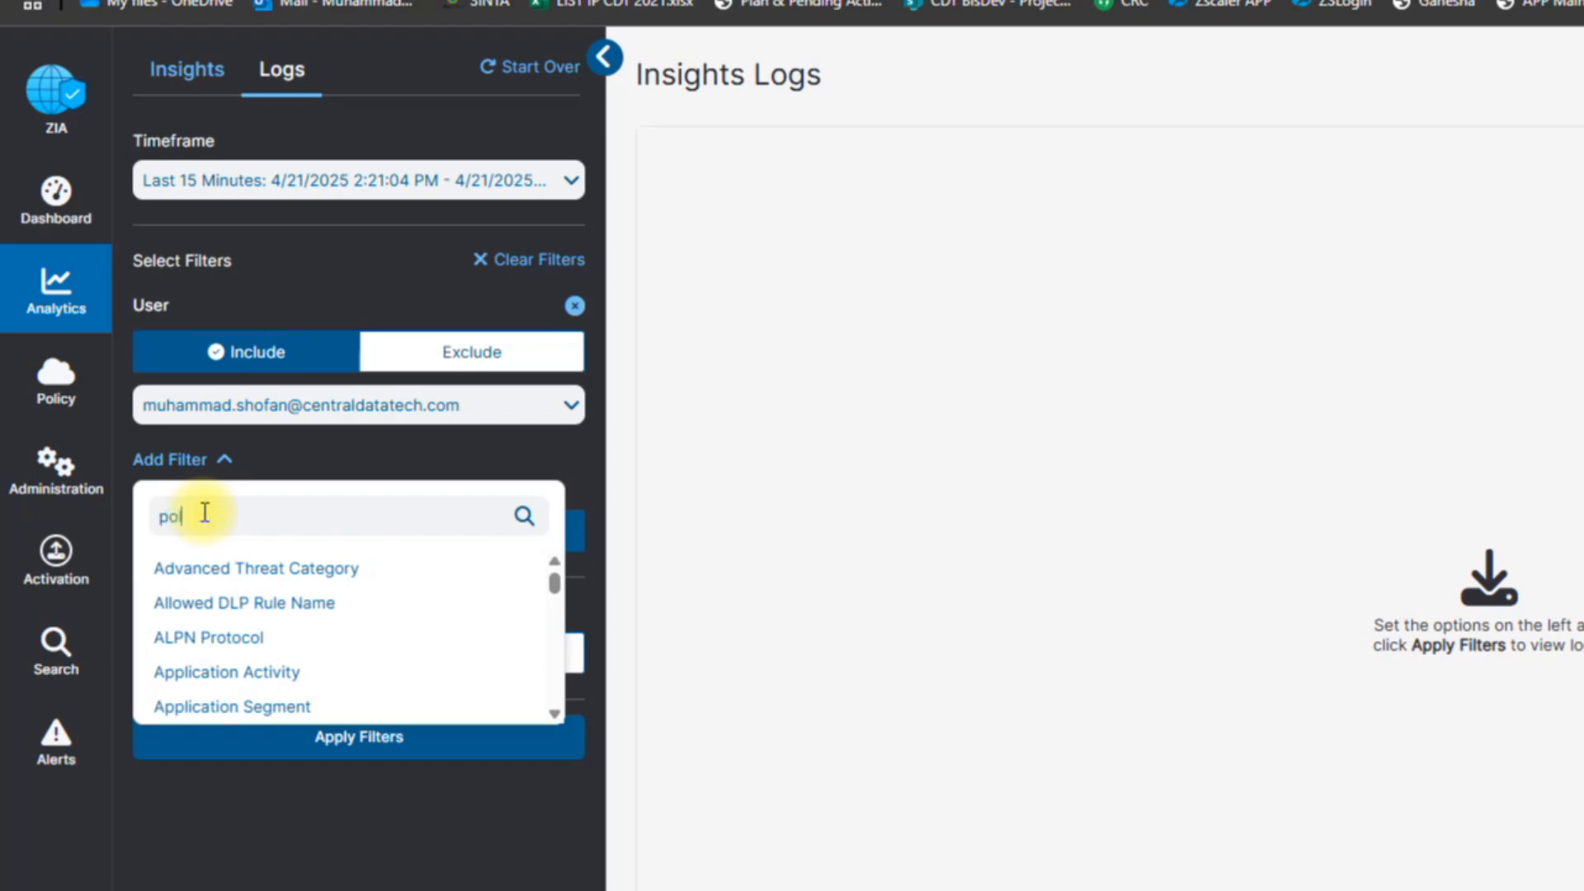
{"action": "left_click", "coordinate": [311, 603]}
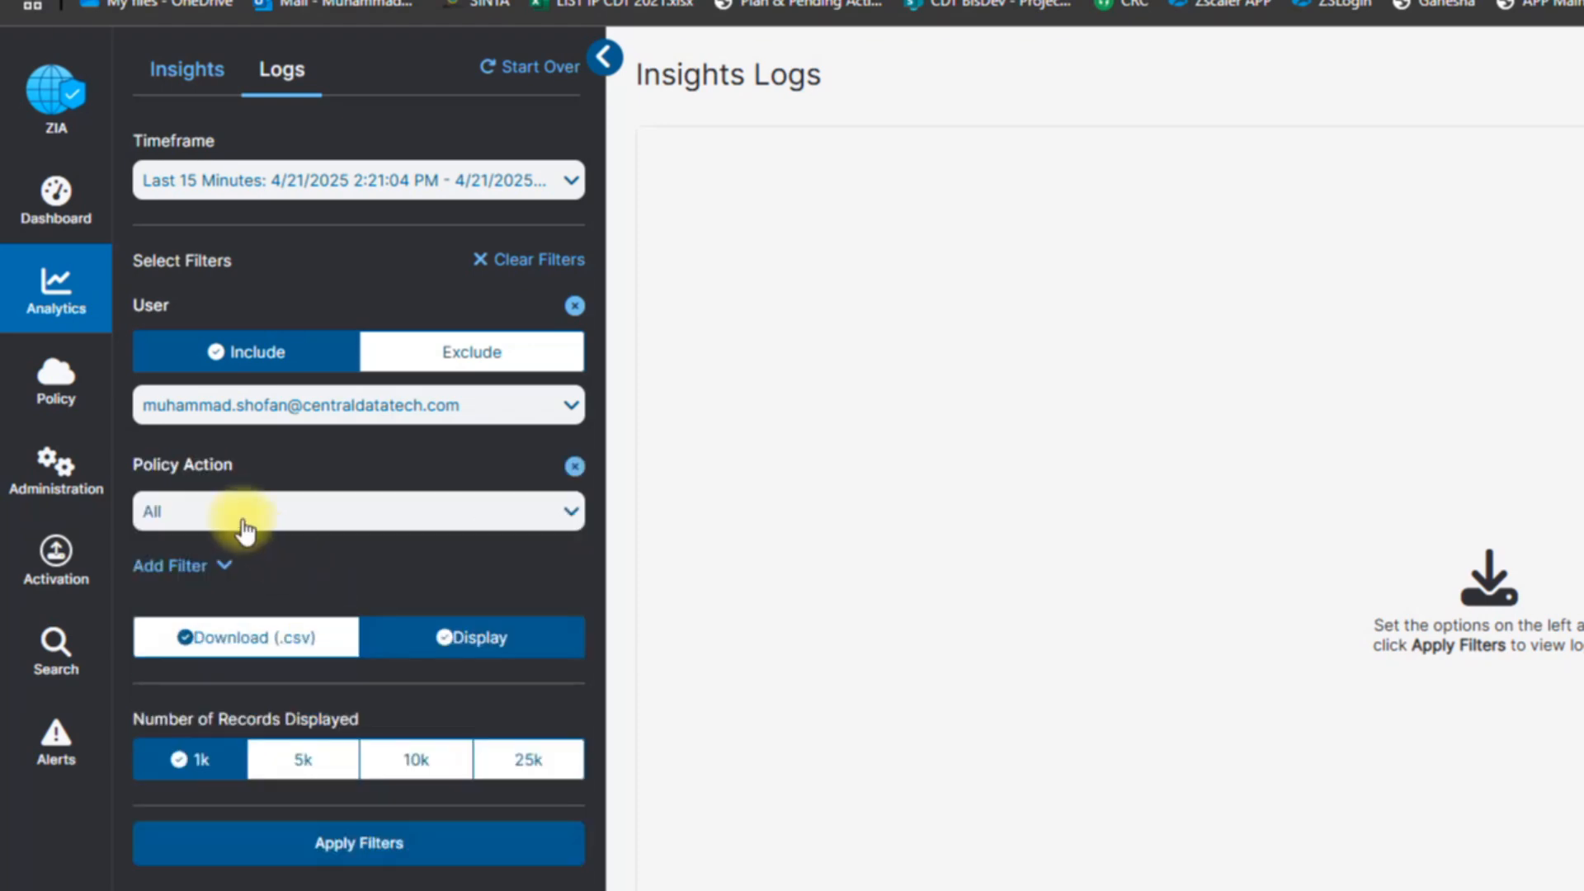
{"action": "left_click", "coordinate": [244, 521]}
{"action": "scroll", "coordinate": [248, 656], "scroll_direction": "down", "scroll_amount": 5}
{"action": "scroll", "coordinate": [248, 665], "scroll_direction": "up", "scroll_amount": 2}
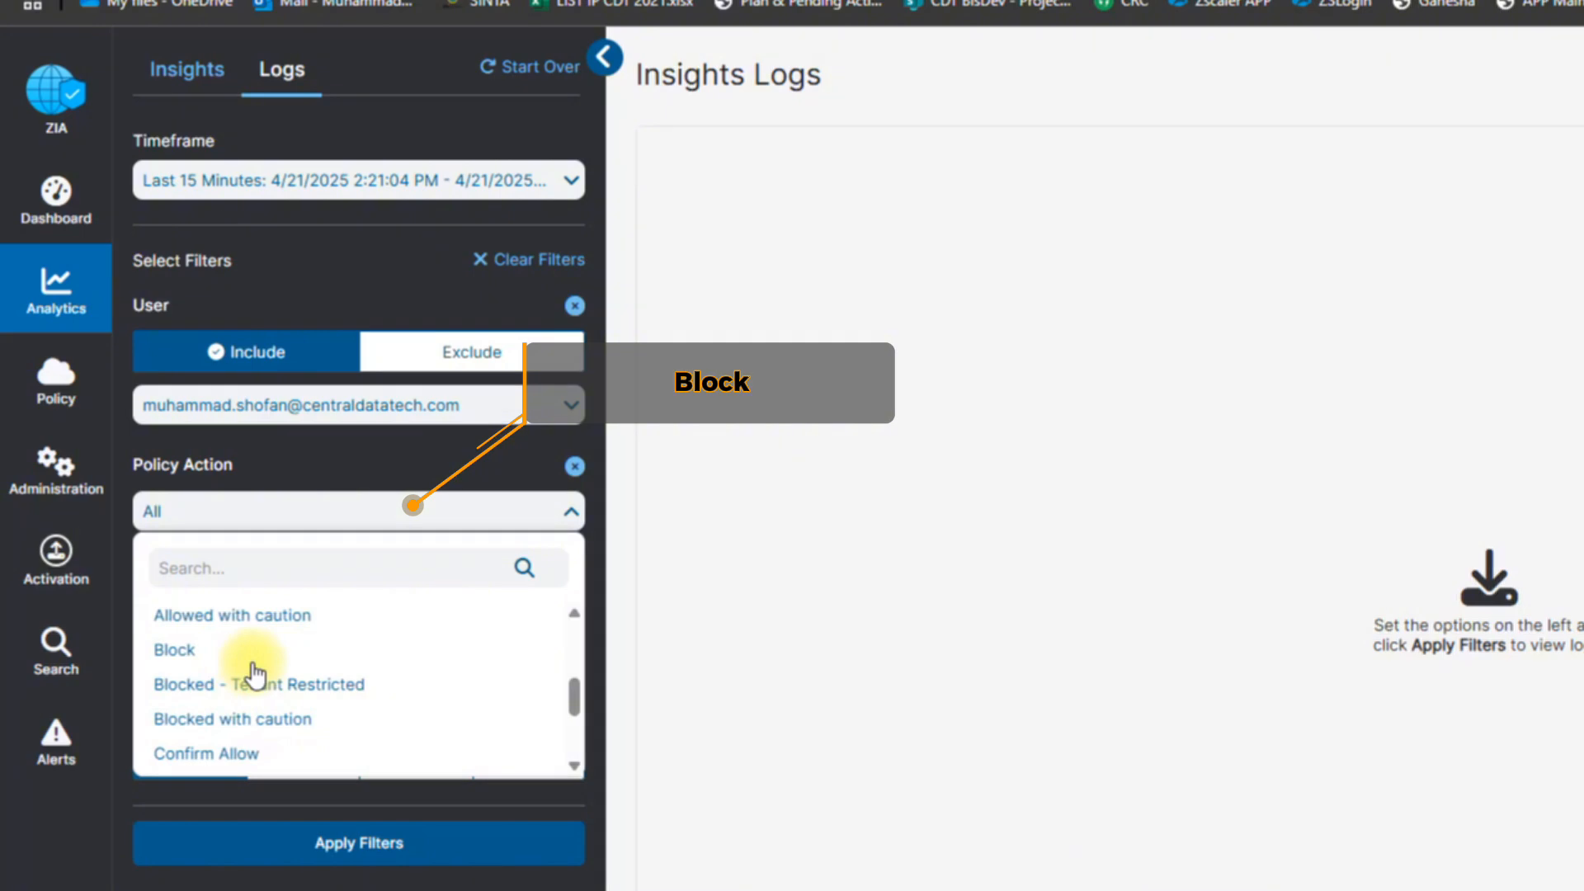
{"action": "left_click", "coordinate": [253, 662]}
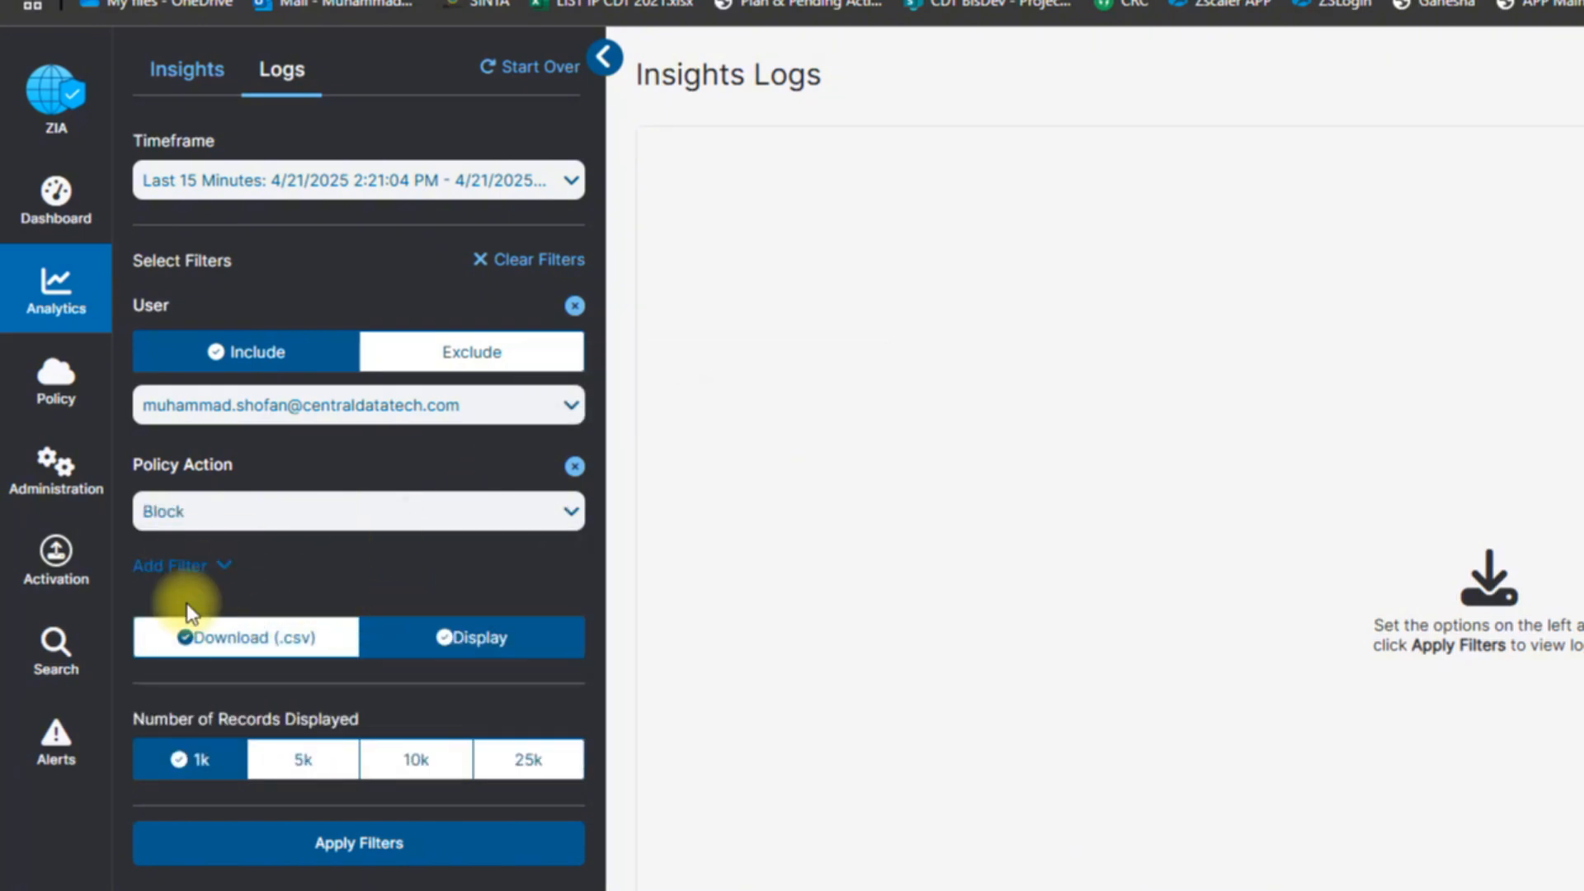
{"action": "left_click", "coordinate": [304, 850]}
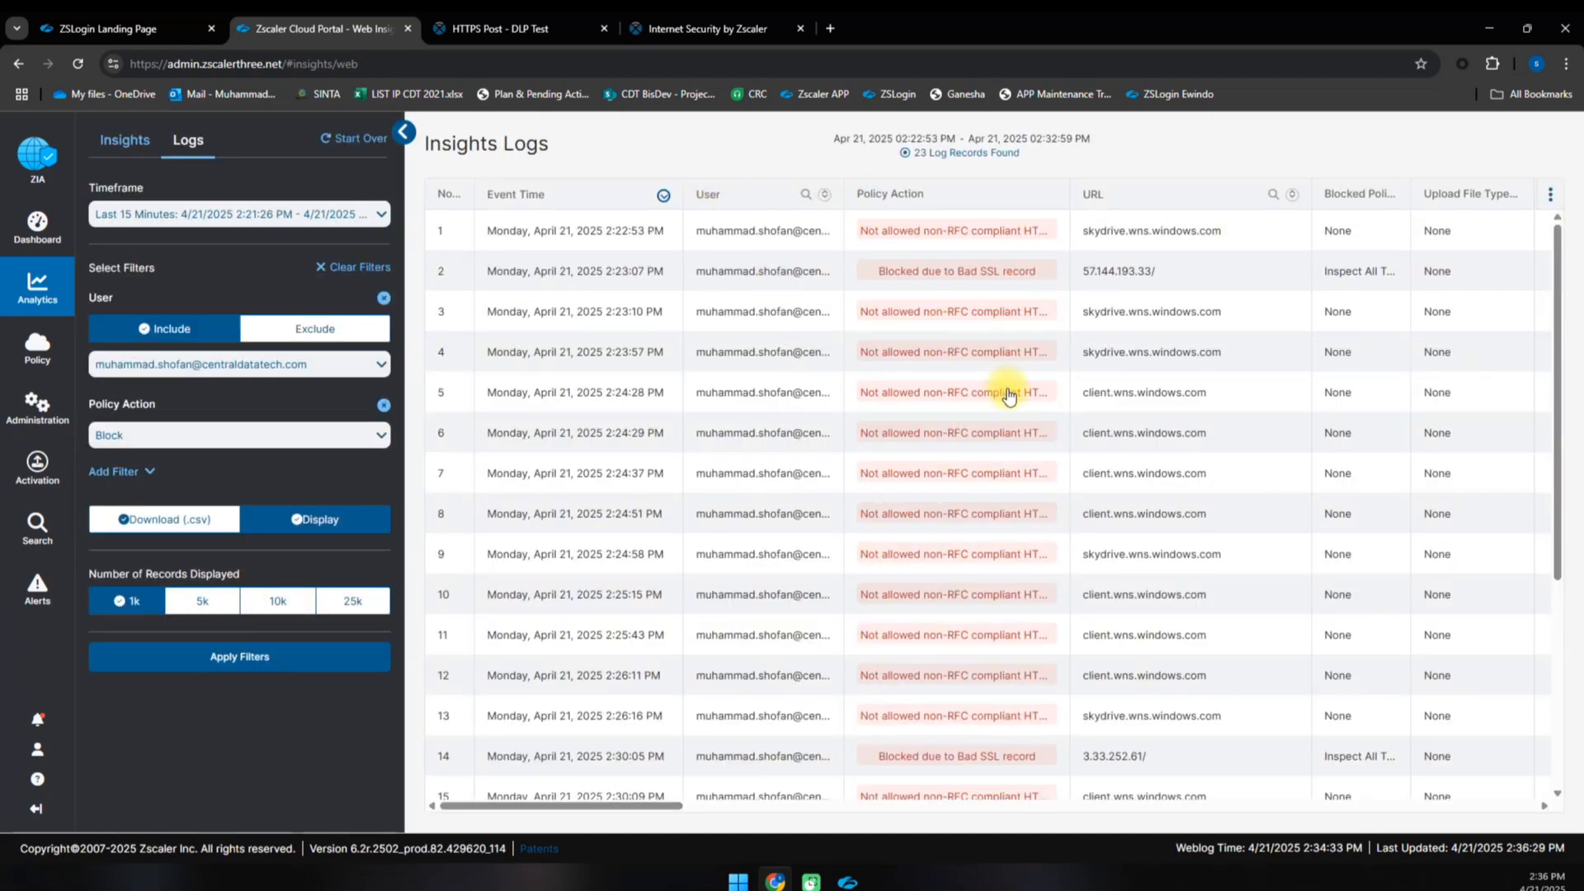
Sort the blocked log records by event time, newest first, and look through their policy actions and URLs
{"action": "scroll", "coordinate": [1015, 417], "scroll_direction": "down", "scroll_amount": 4}
{"action": "scroll", "coordinate": [1017, 429], "scroll_direction": "up", "scroll_amount": 4}
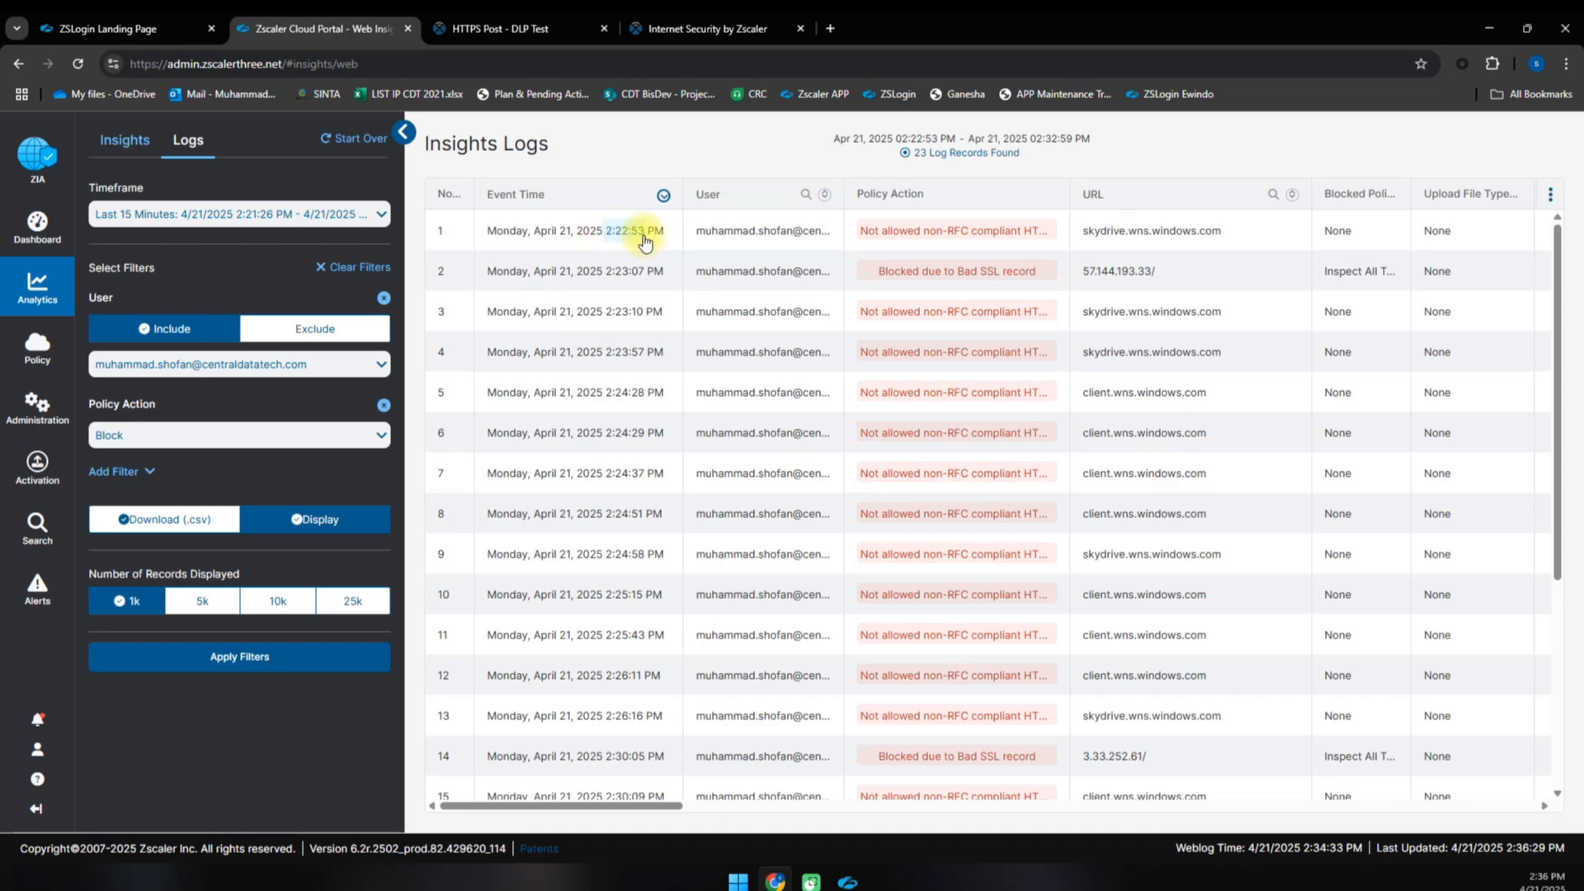
{"action": "left_click", "coordinate": [665, 199]}
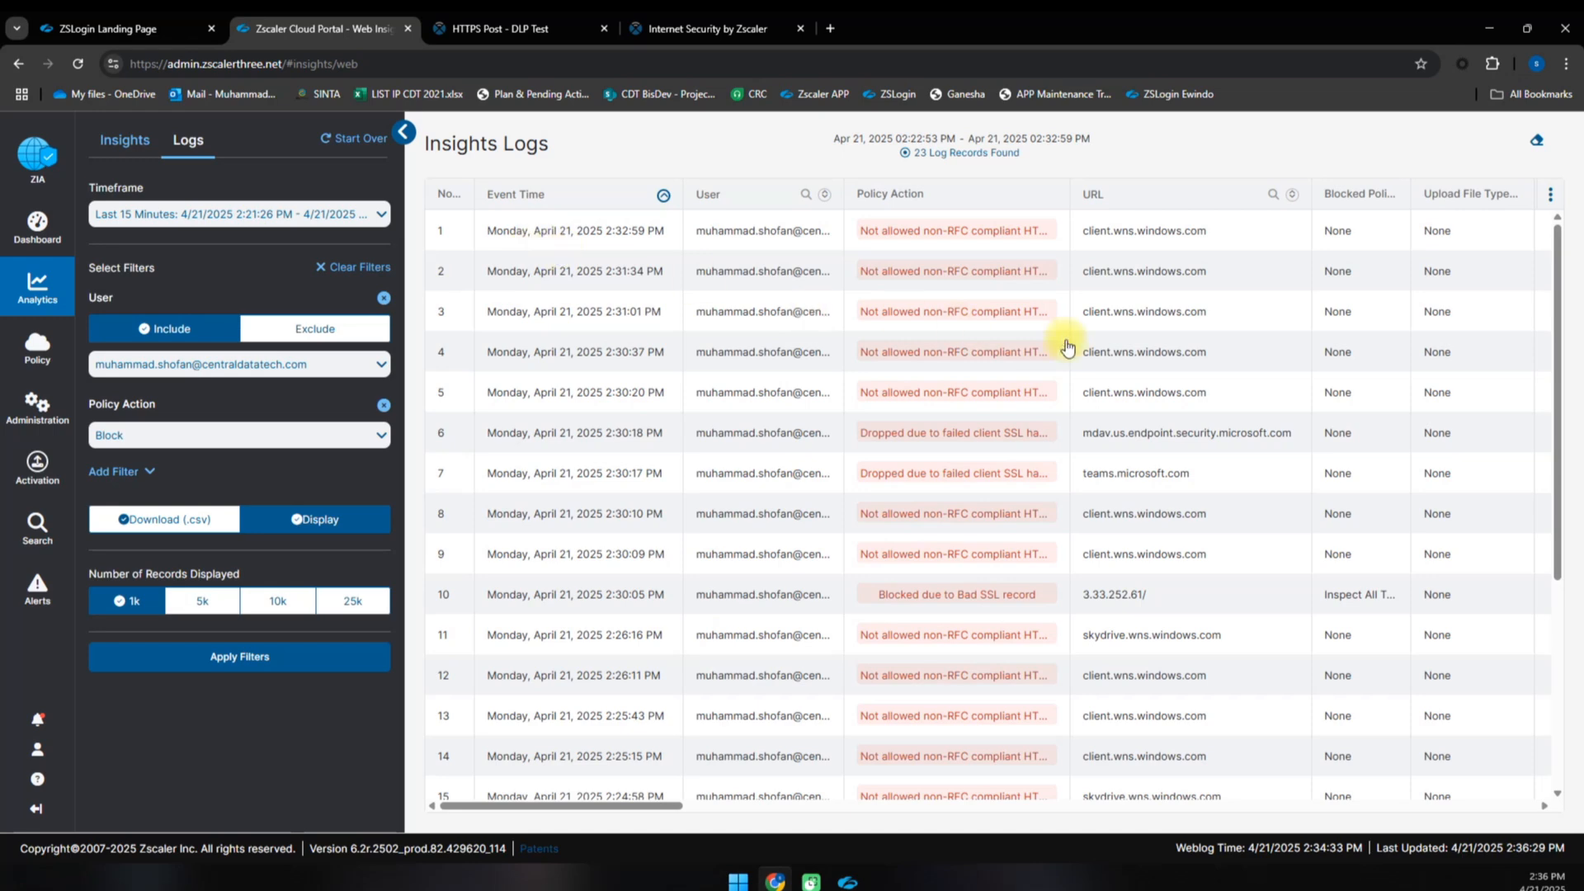
{"action": "scroll", "coordinate": [1067, 346], "scroll_direction": "down", "scroll_amount": 3}
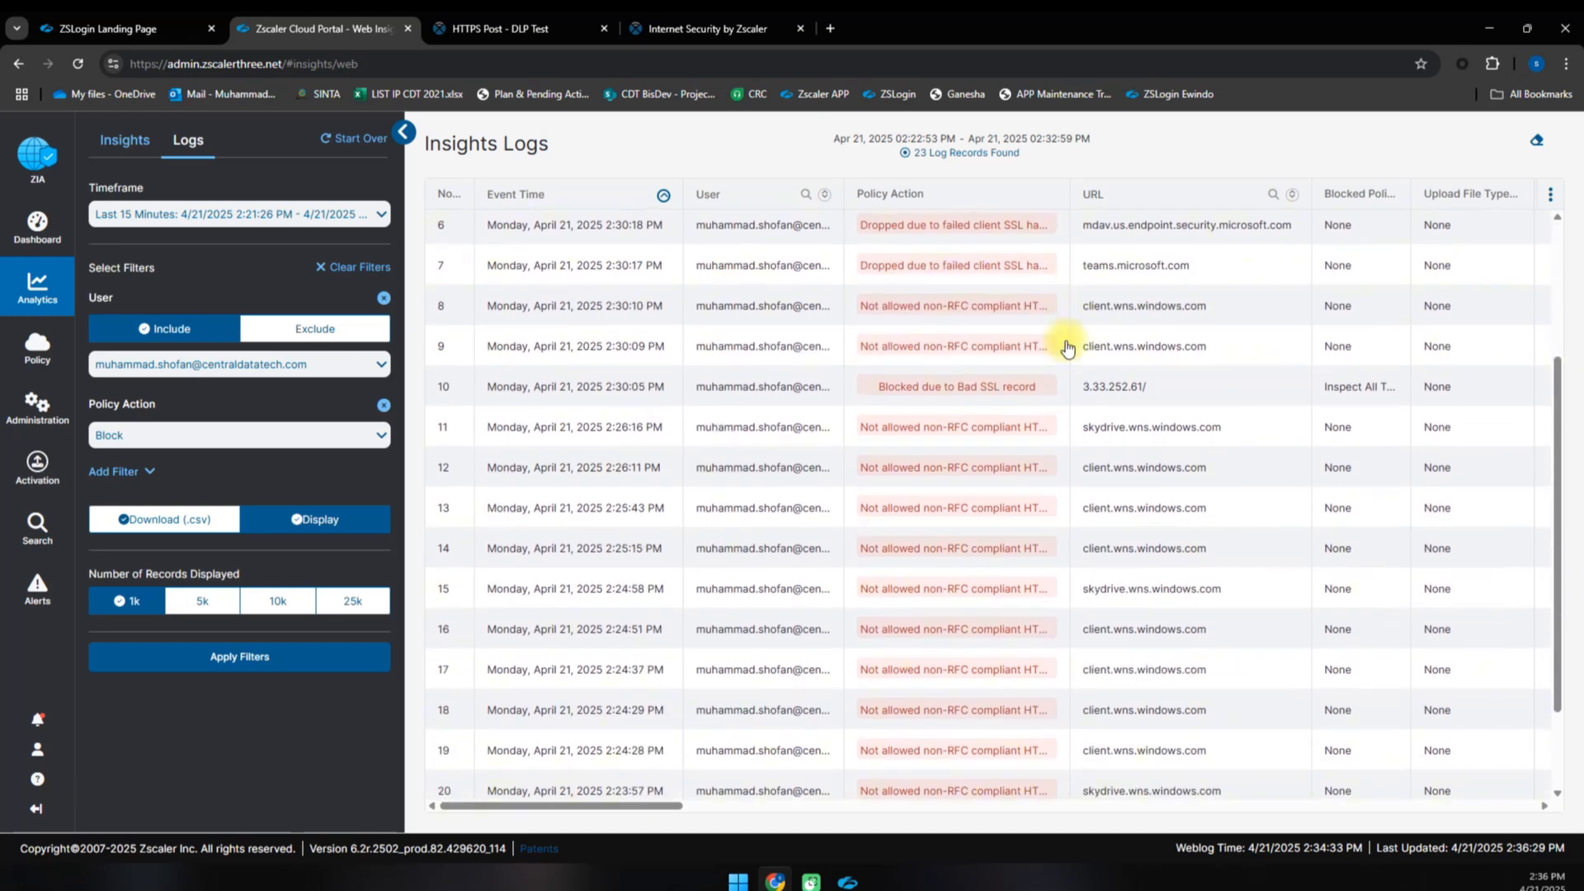
{"action": "scroll", "coordinate": [1067, 347], "scroll_direction": "up", "scroll_amount": 3}
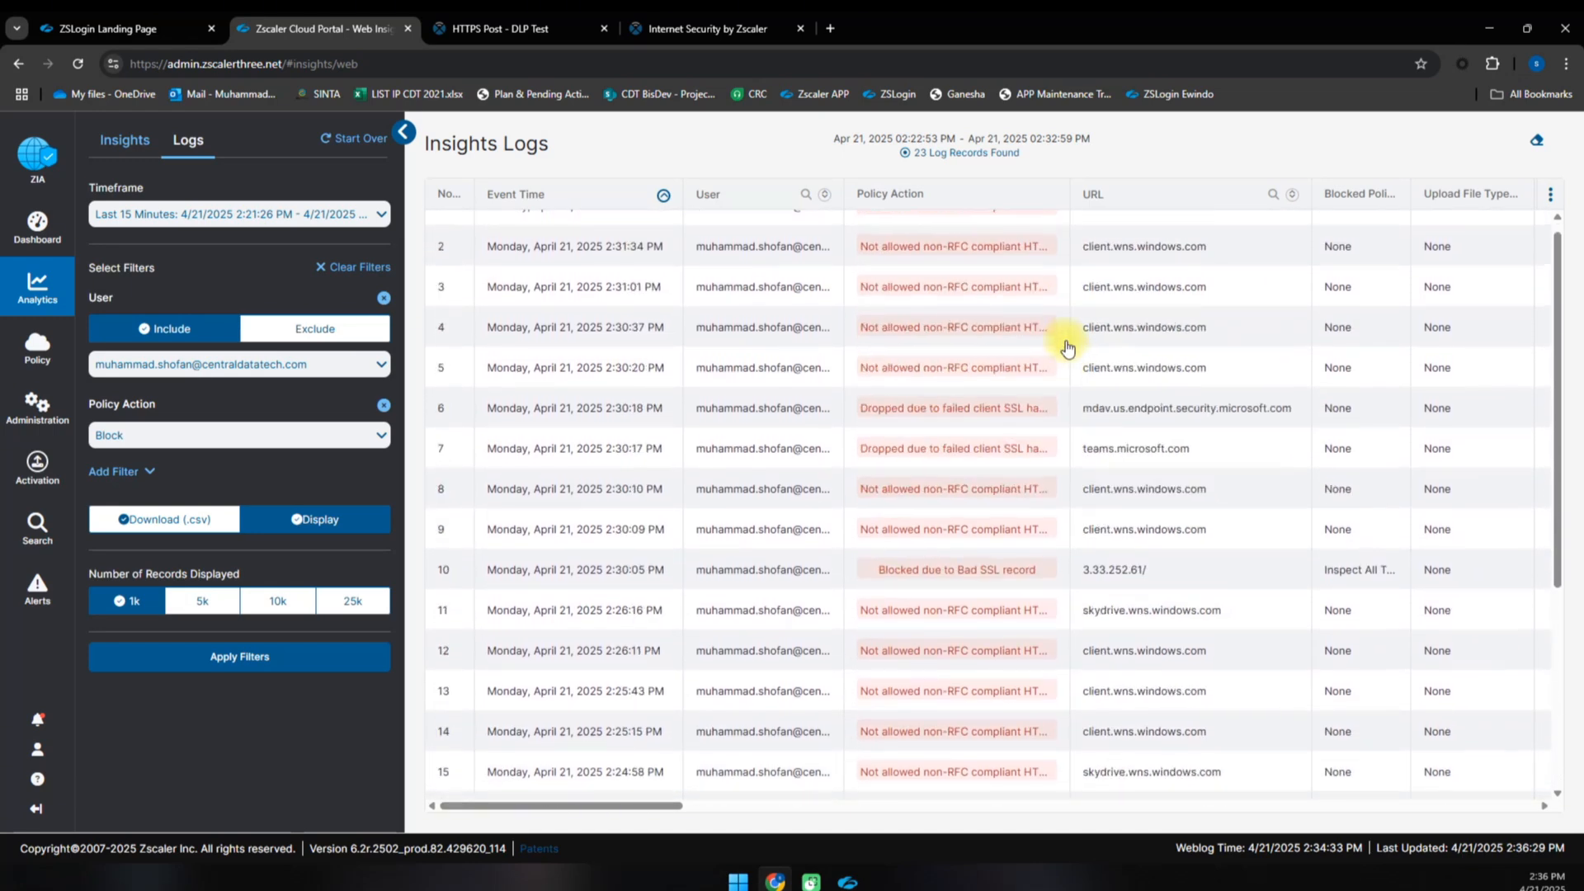
{"action": "scroll", "coordinate": [1067, 348], "scroll_direction": "up", "scroll_amount": 1}
{"action": "scroll", "coordinate": [1067, 348], "scroll_direction": "down", "scroll_amount": 5}
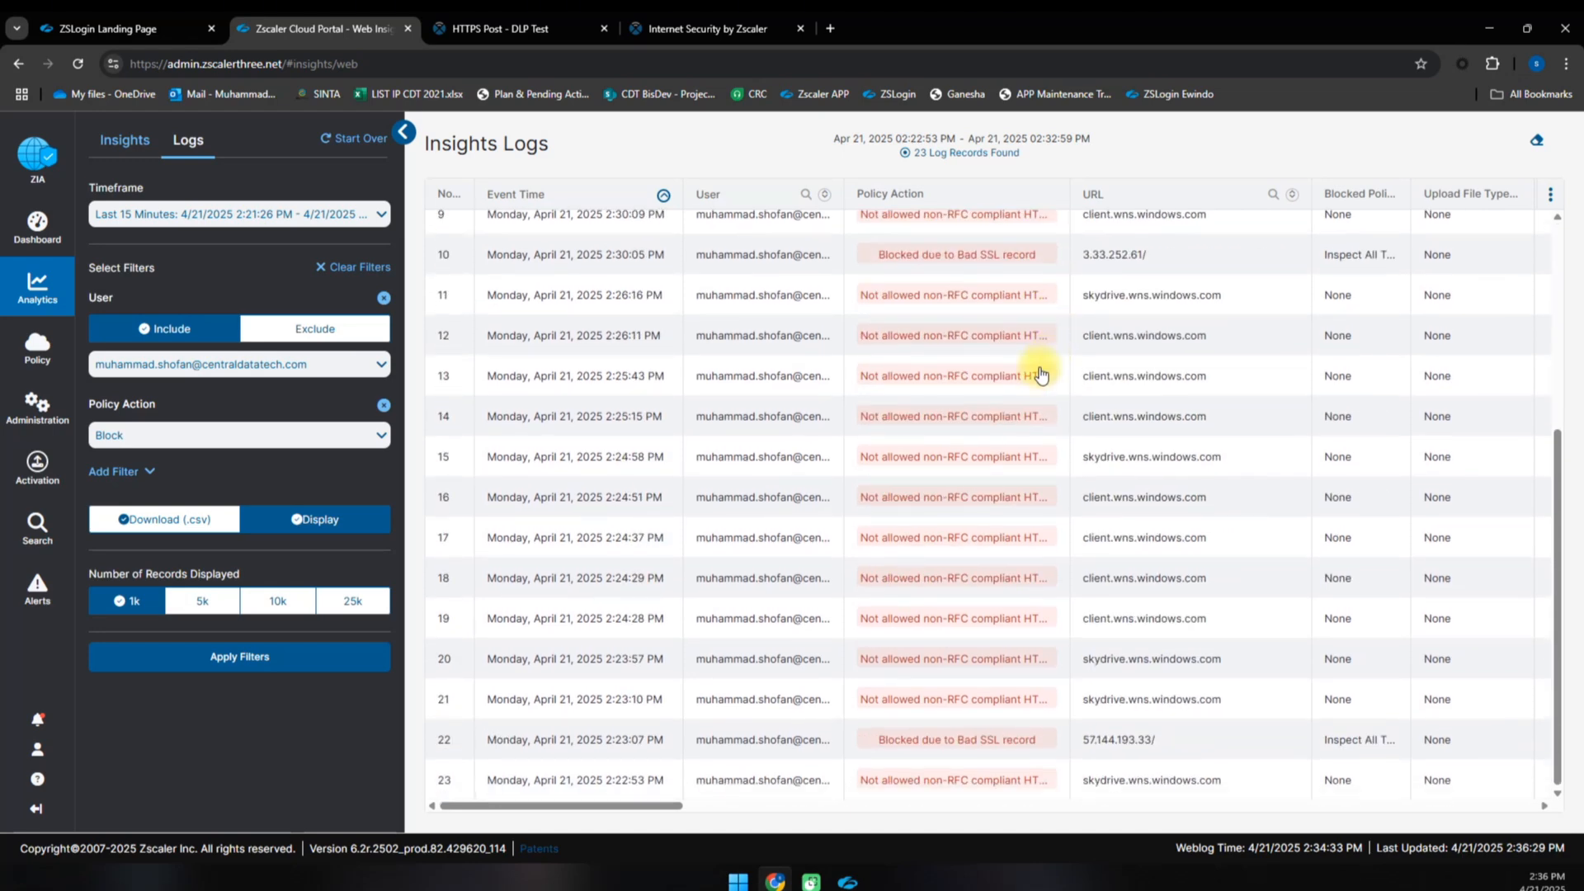
{"action": "scroll", "coordinate": [1040, 374], "scroll_direction": "up", "scroll_amount": 4}
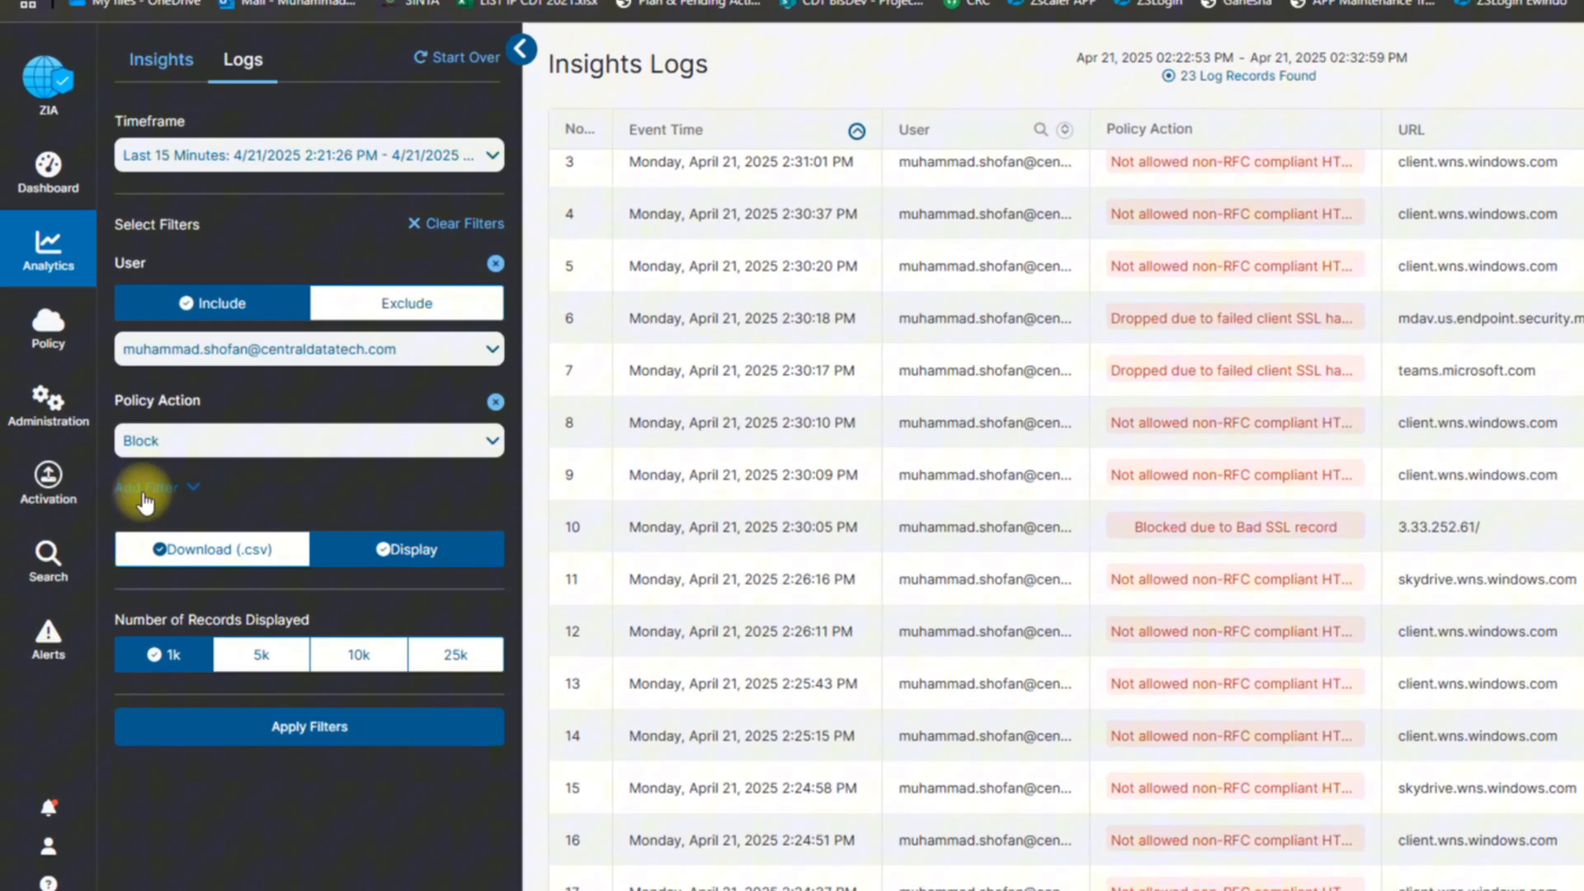
Add a DLP Engine filter set to Creditcard-DLP and apply the filters to the logs
{"action": "left_click", "coordinate": [146, 495]}
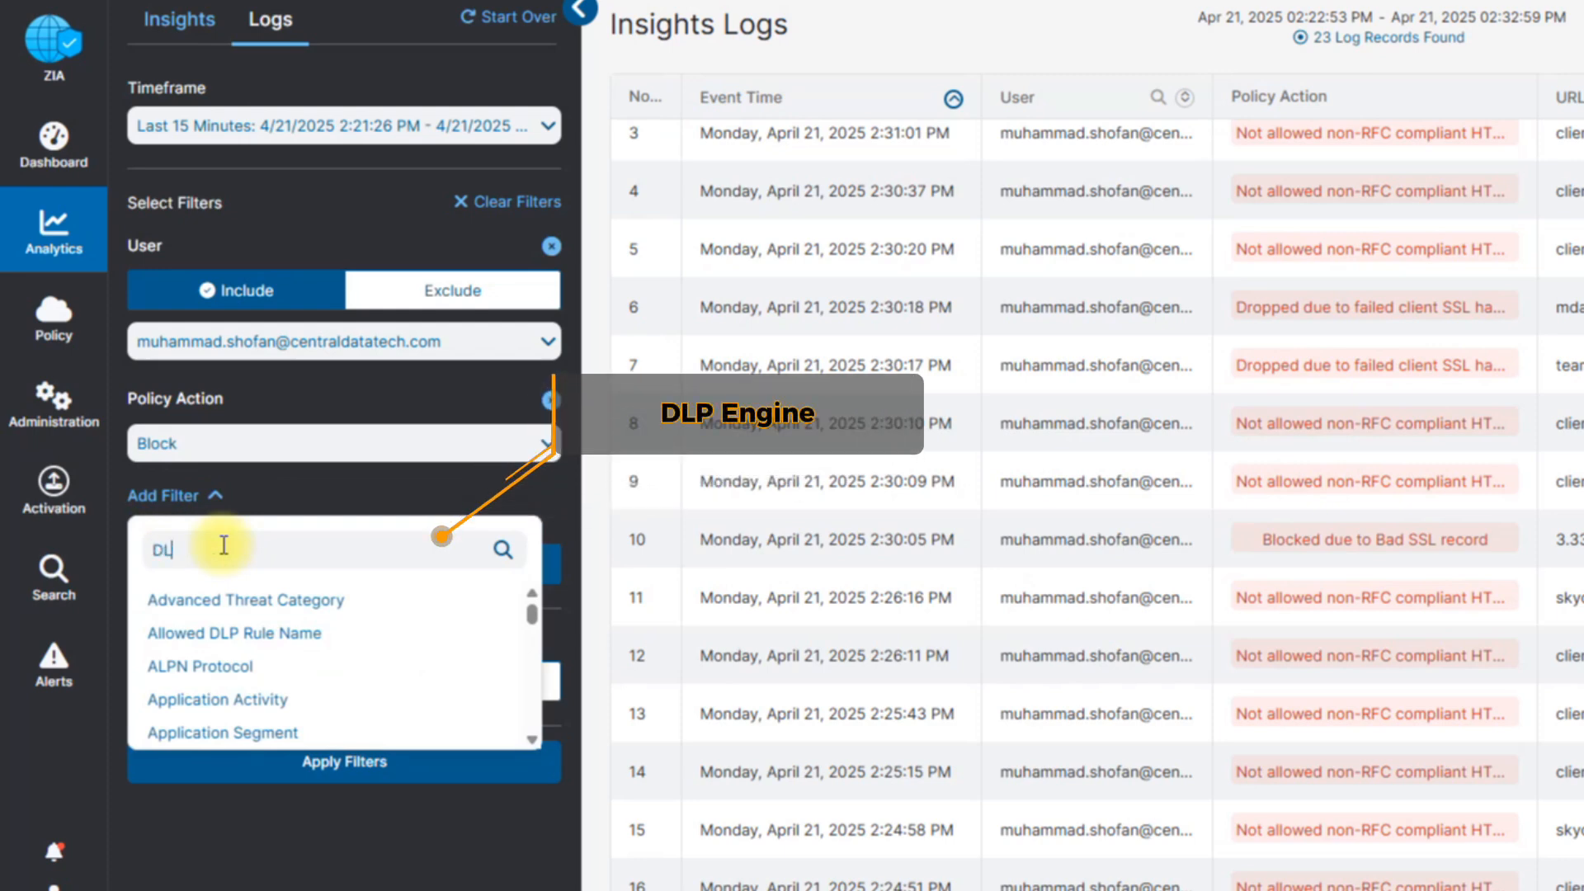
{"action": "type", "text": "DLP"}
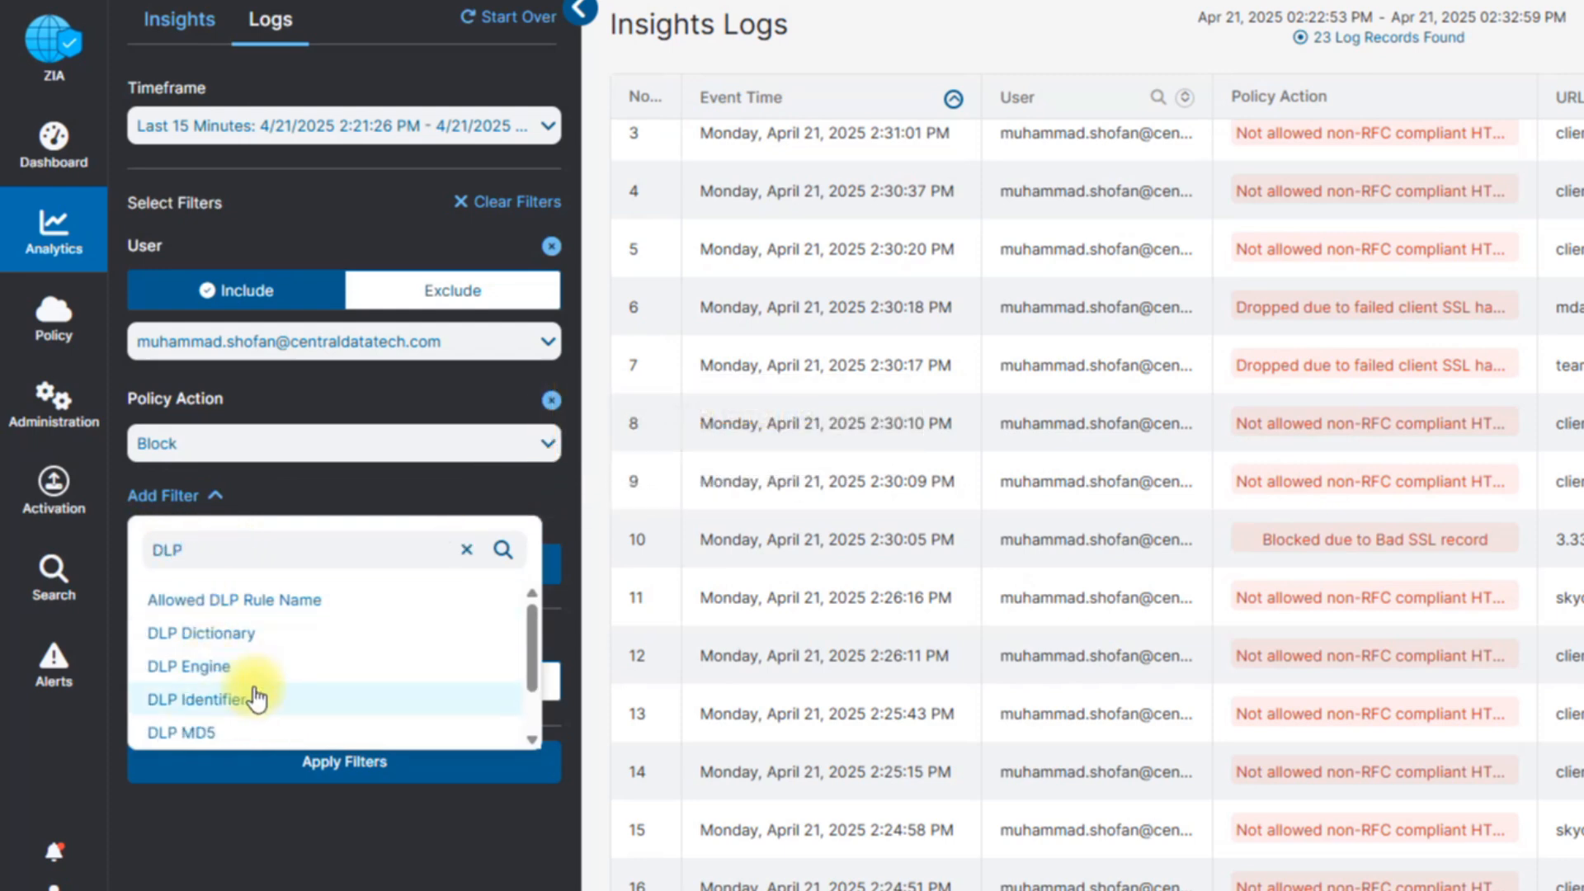
{"action": "left_click", "coordinate": [272, 673]}
{"action": "left_click", "coordinate": [234, 547]}
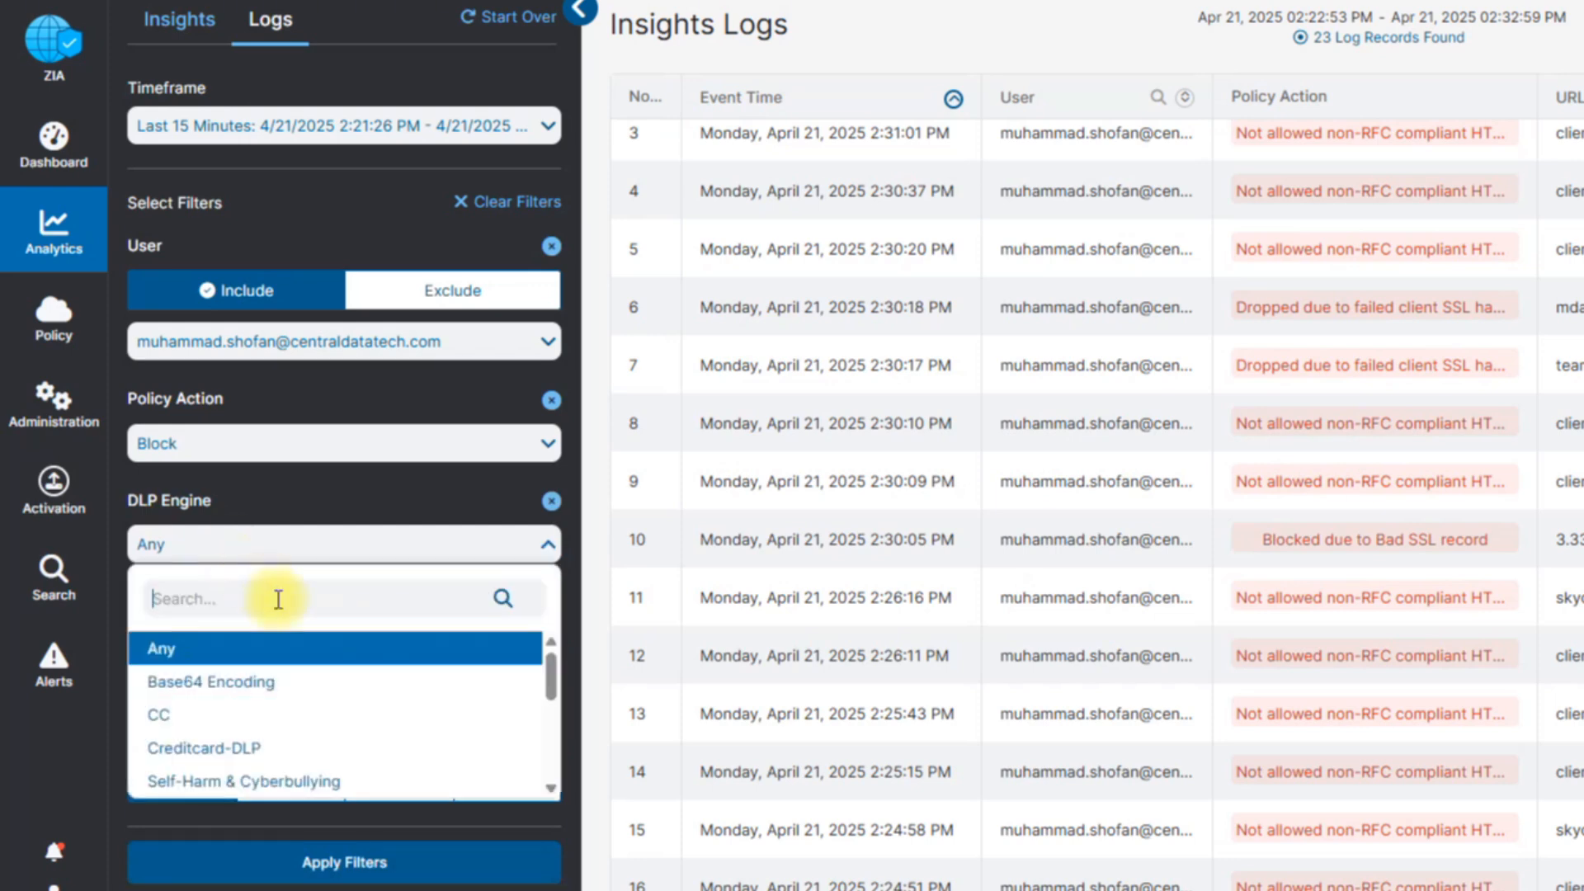
{"action": "left_click", "coordinate": [300, 746]}
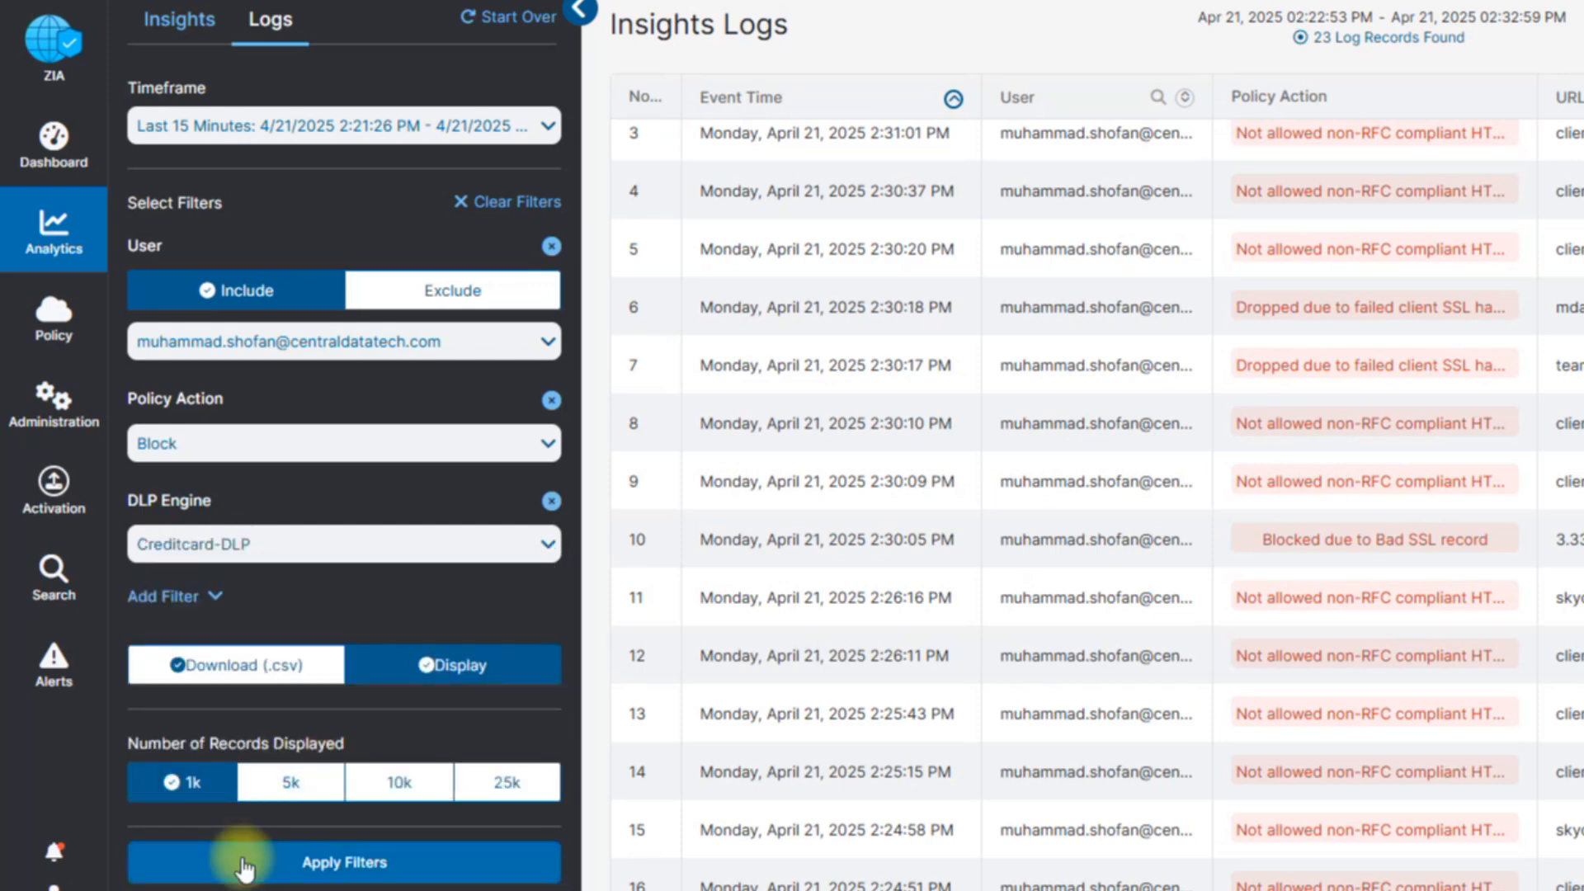
{"action": "left_click", "coordinate": [240, 859]}
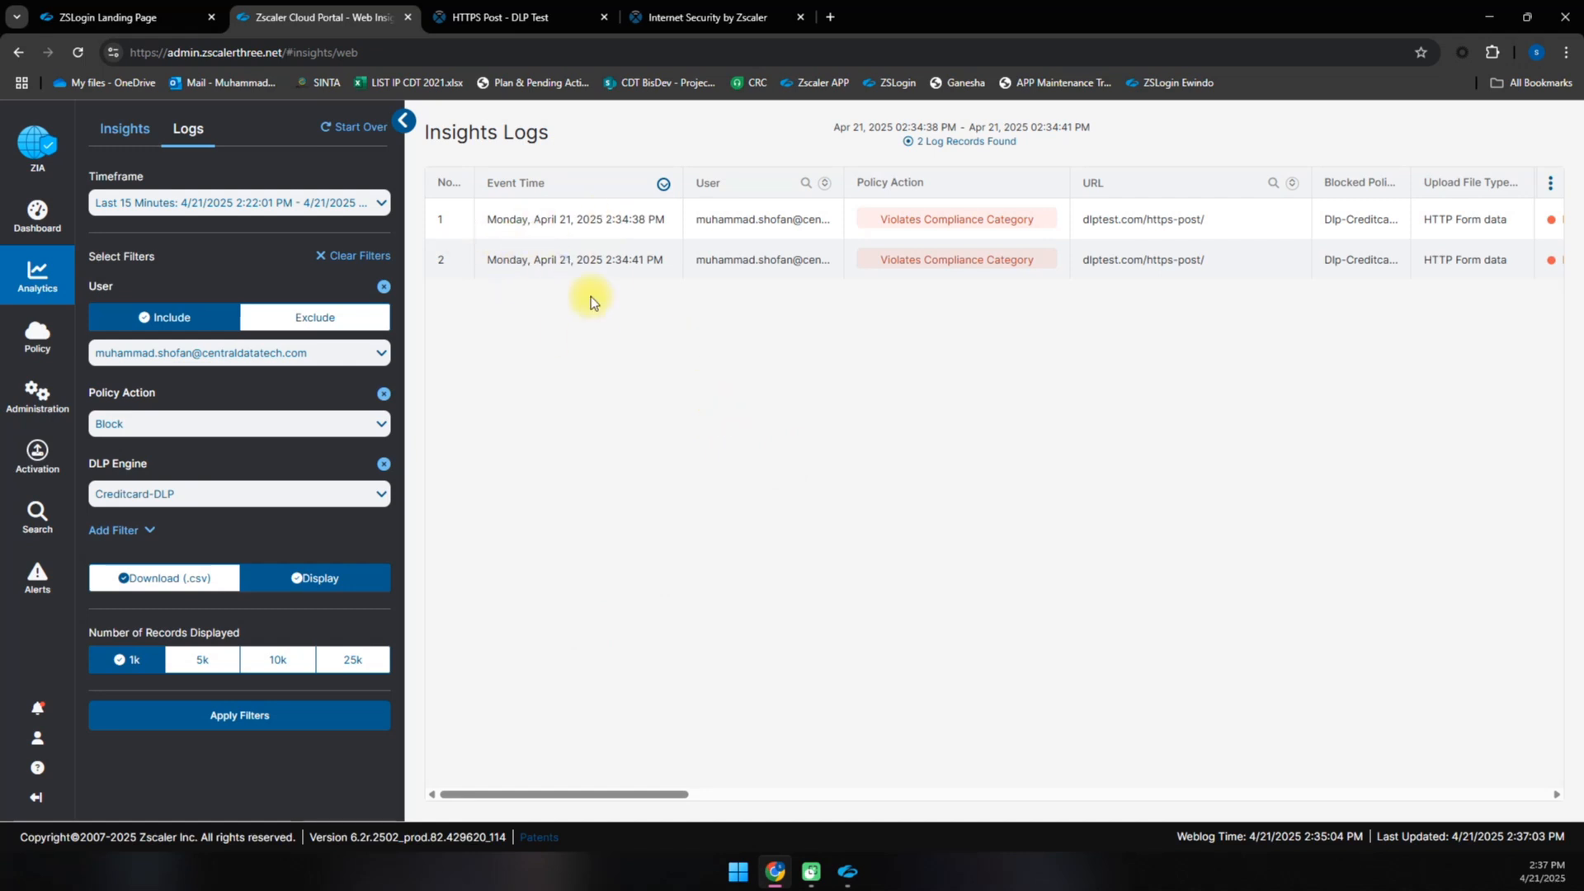
Examine the policy action, URL and DLP Dictionaries values of the filtered log records
{"action": "left_click_drag", "start_coordinate": [86, 464], "coordinate": [126, 464]}
{"action": "left_click", "coordinate": [149, 460]}
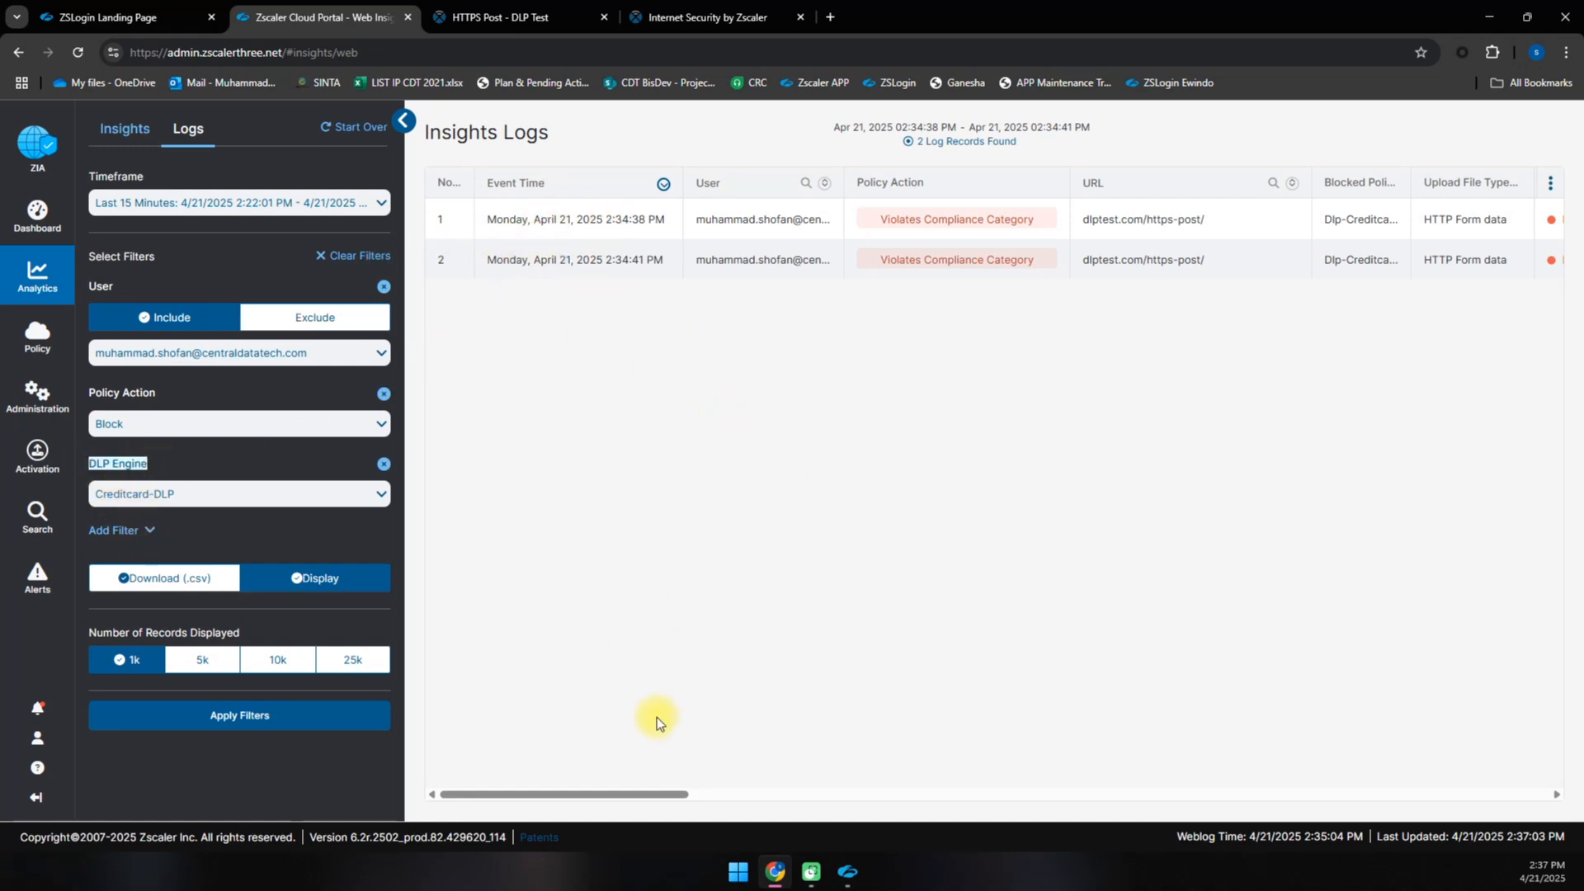
{"action": "left_click_drag", "start_coordinate": [597, 792], "coordinate": [611, 790]}
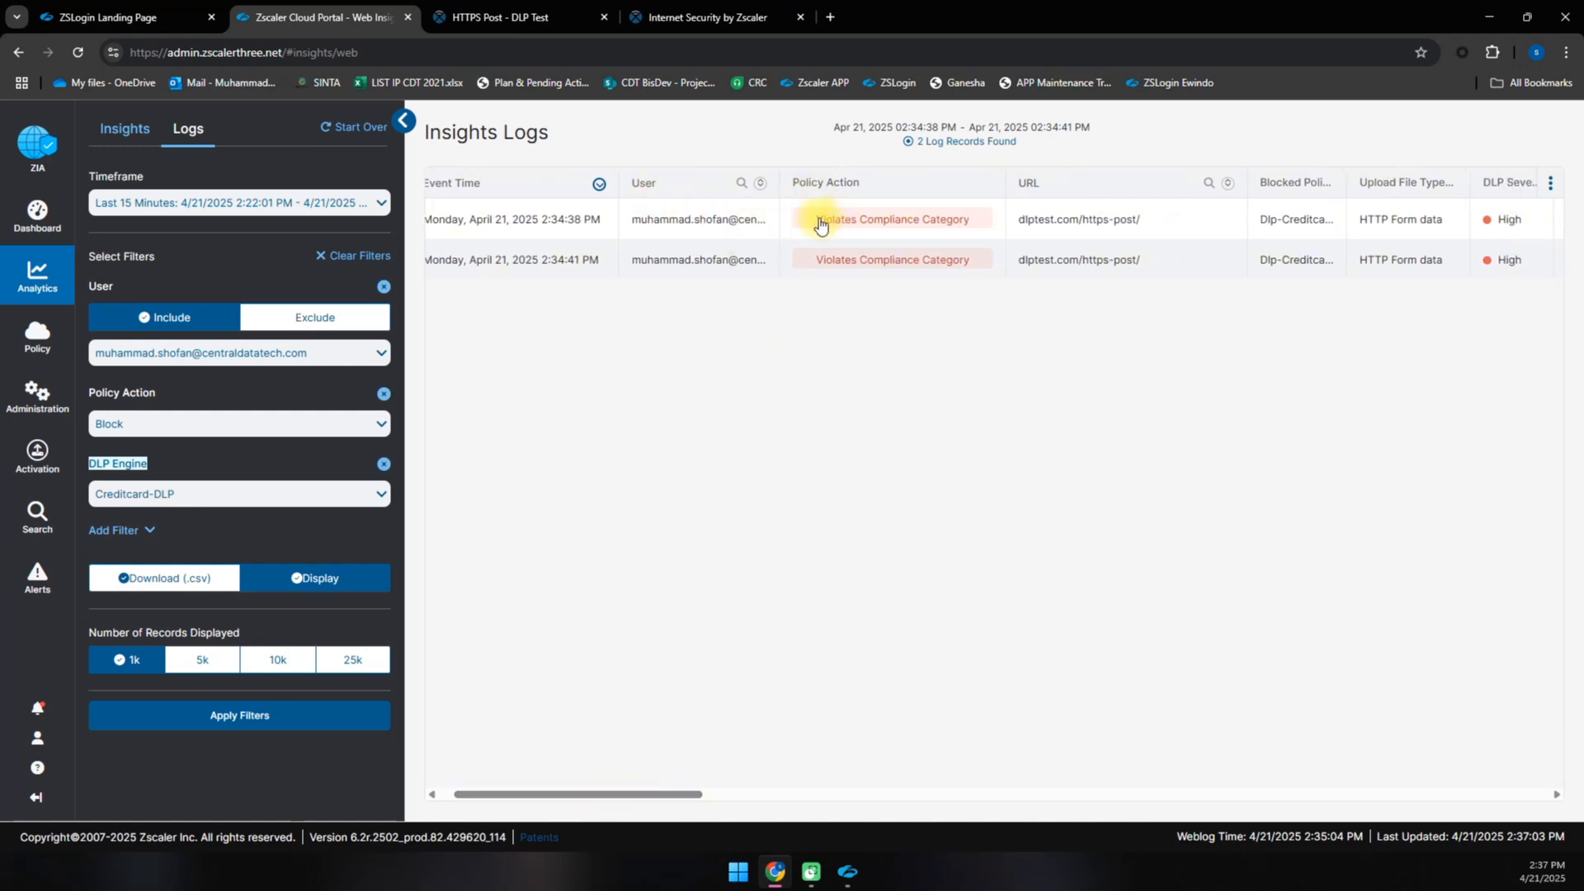
{"action": "left_click_drag", "start_coordinate": [821, 221], "coordinate": [881, 229]}
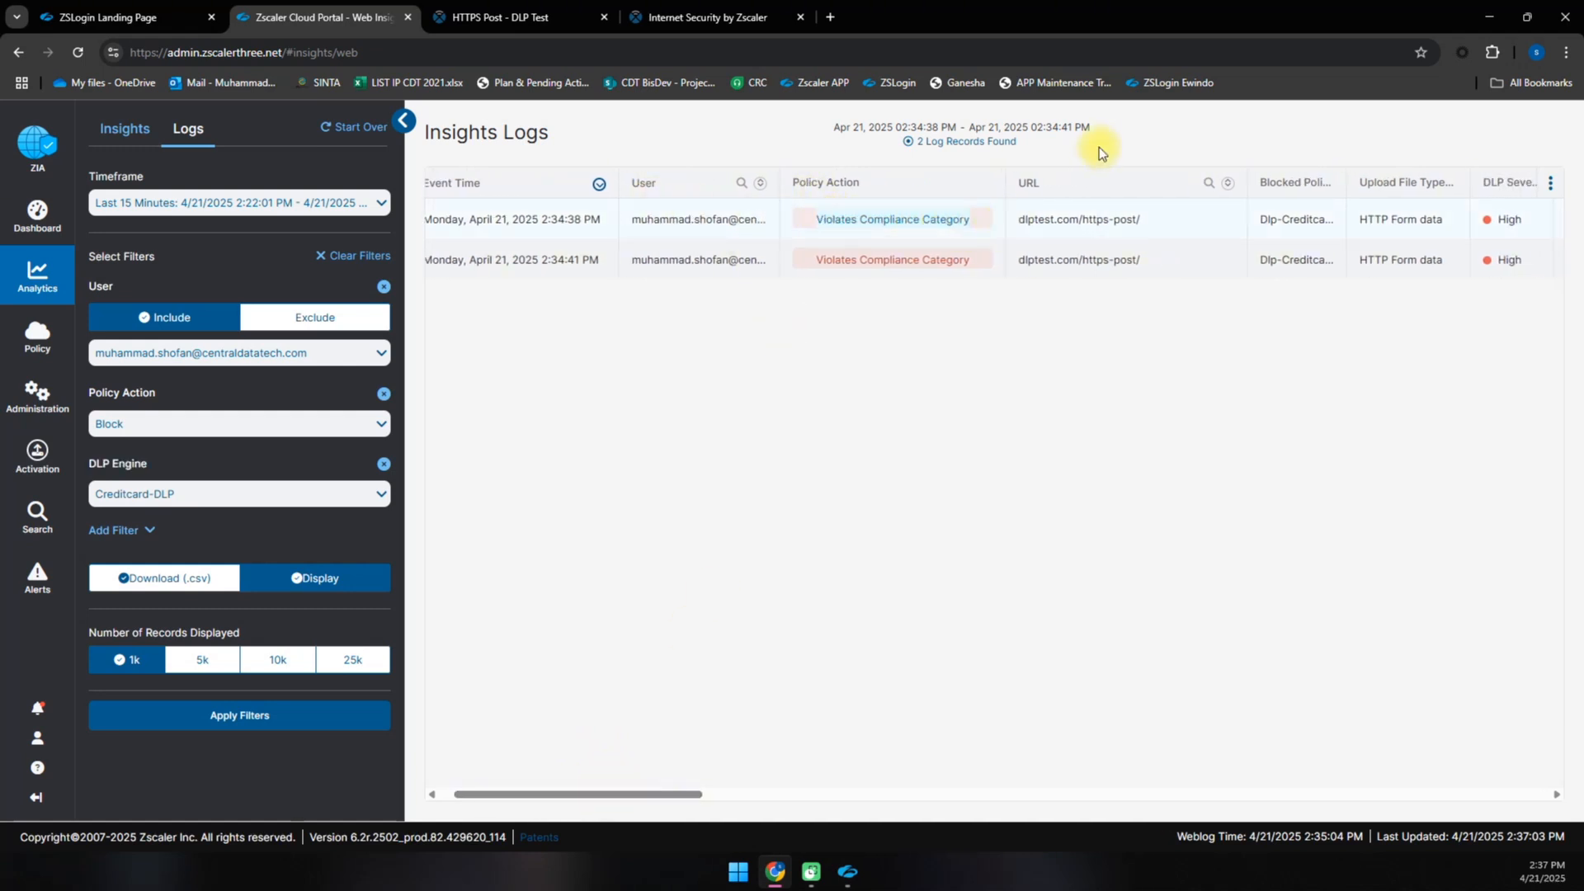
{"action": "left_click_drag", "start_coordinate": [1019, 221], "coordinate": [1130, 227]}
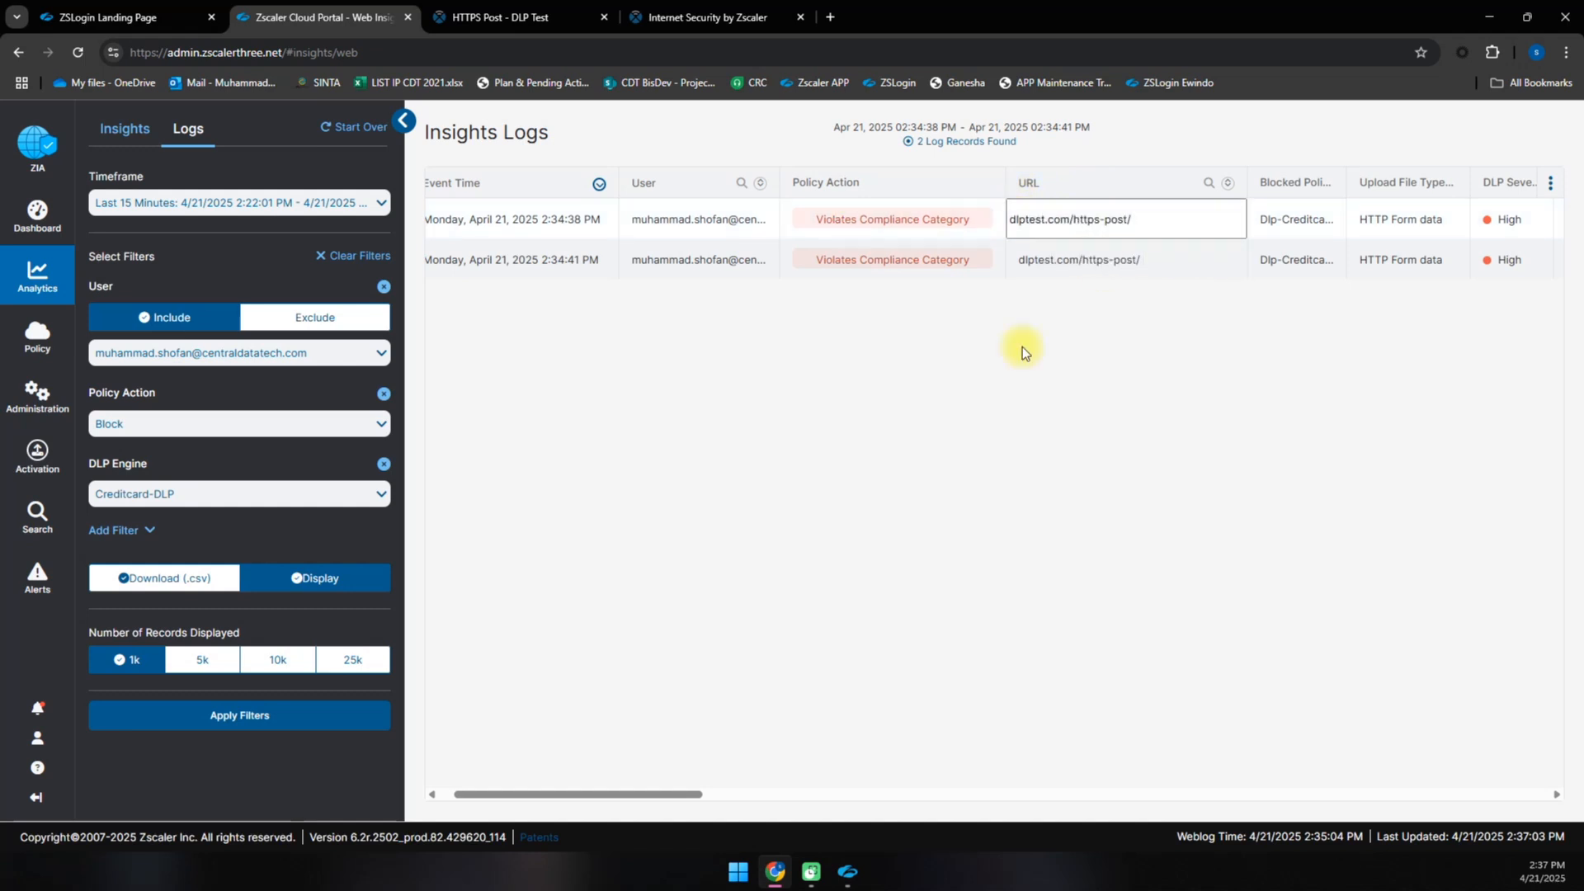
{"action": "left_click_drag", "start_coordinate": [511, 791], "coordinate": [967, 718]}
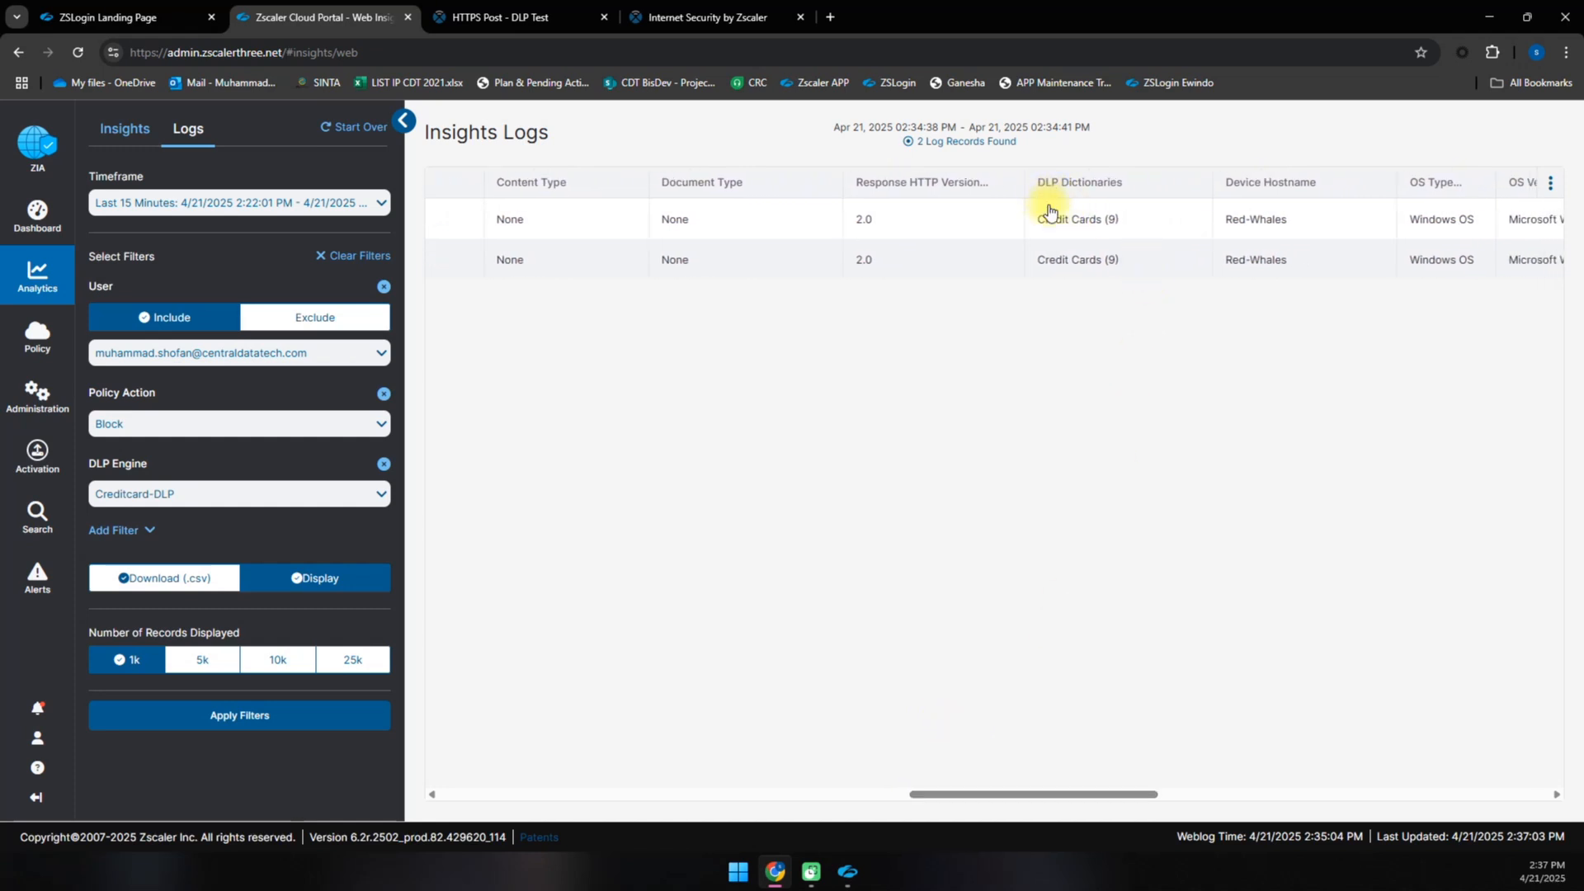
{"action": "left_click_drag", "start_coordinate": [1051, 229], "coordinate": [1101, 235]}
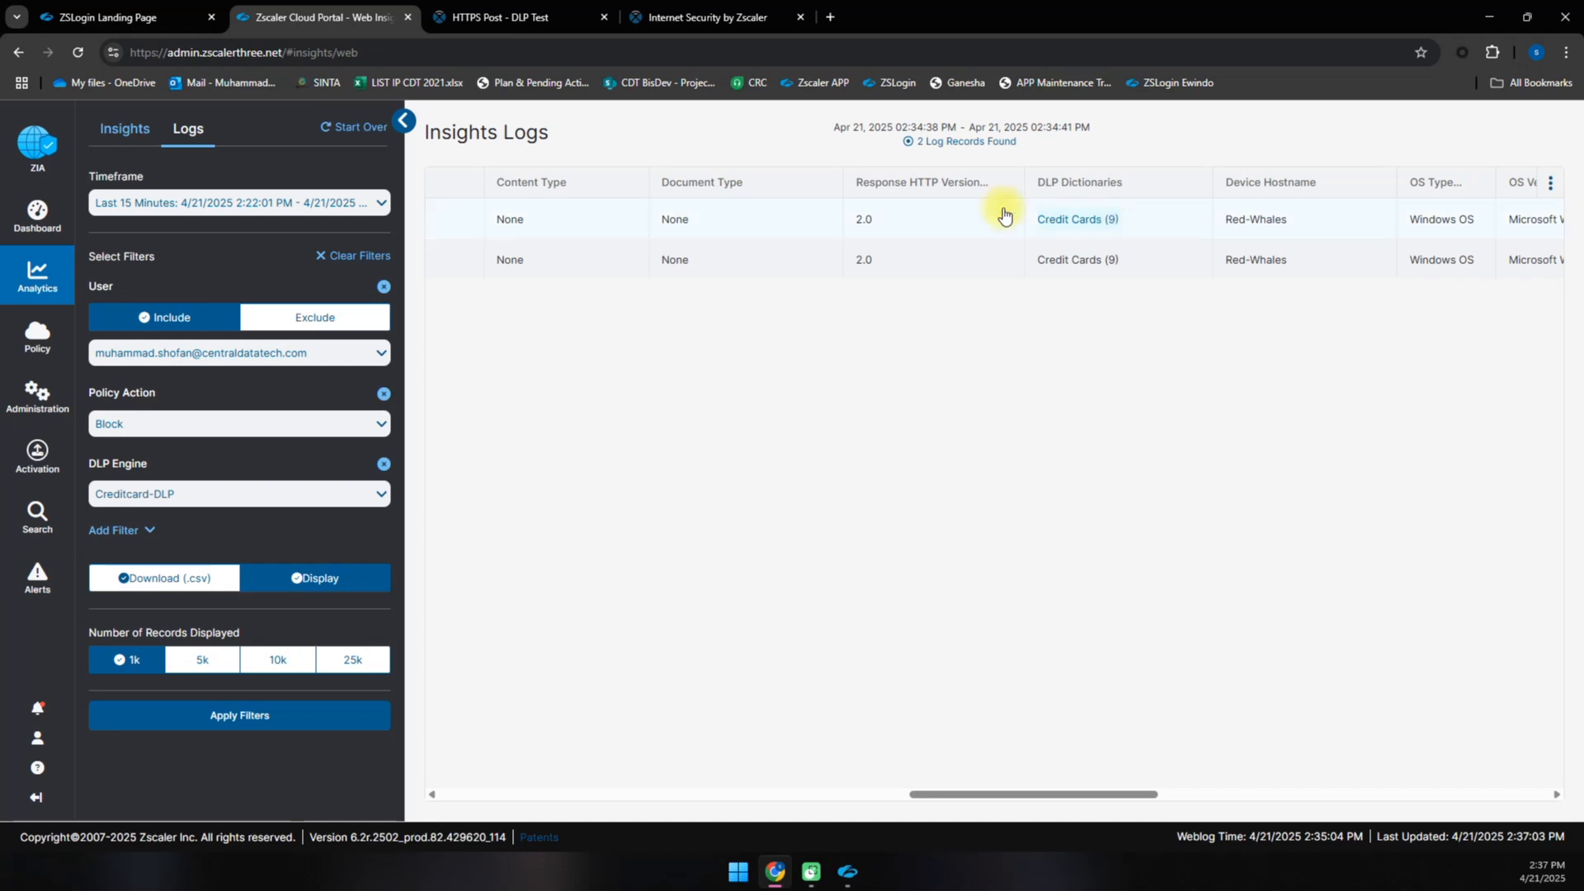
Return to the dlptest.com HTTPS Post page and highlight all sample records in the Test Message field for comparison
{"action": "left_click", "coordinate": [685, 15]}
{"action": "left_click", "coordinate": [532, 8]}
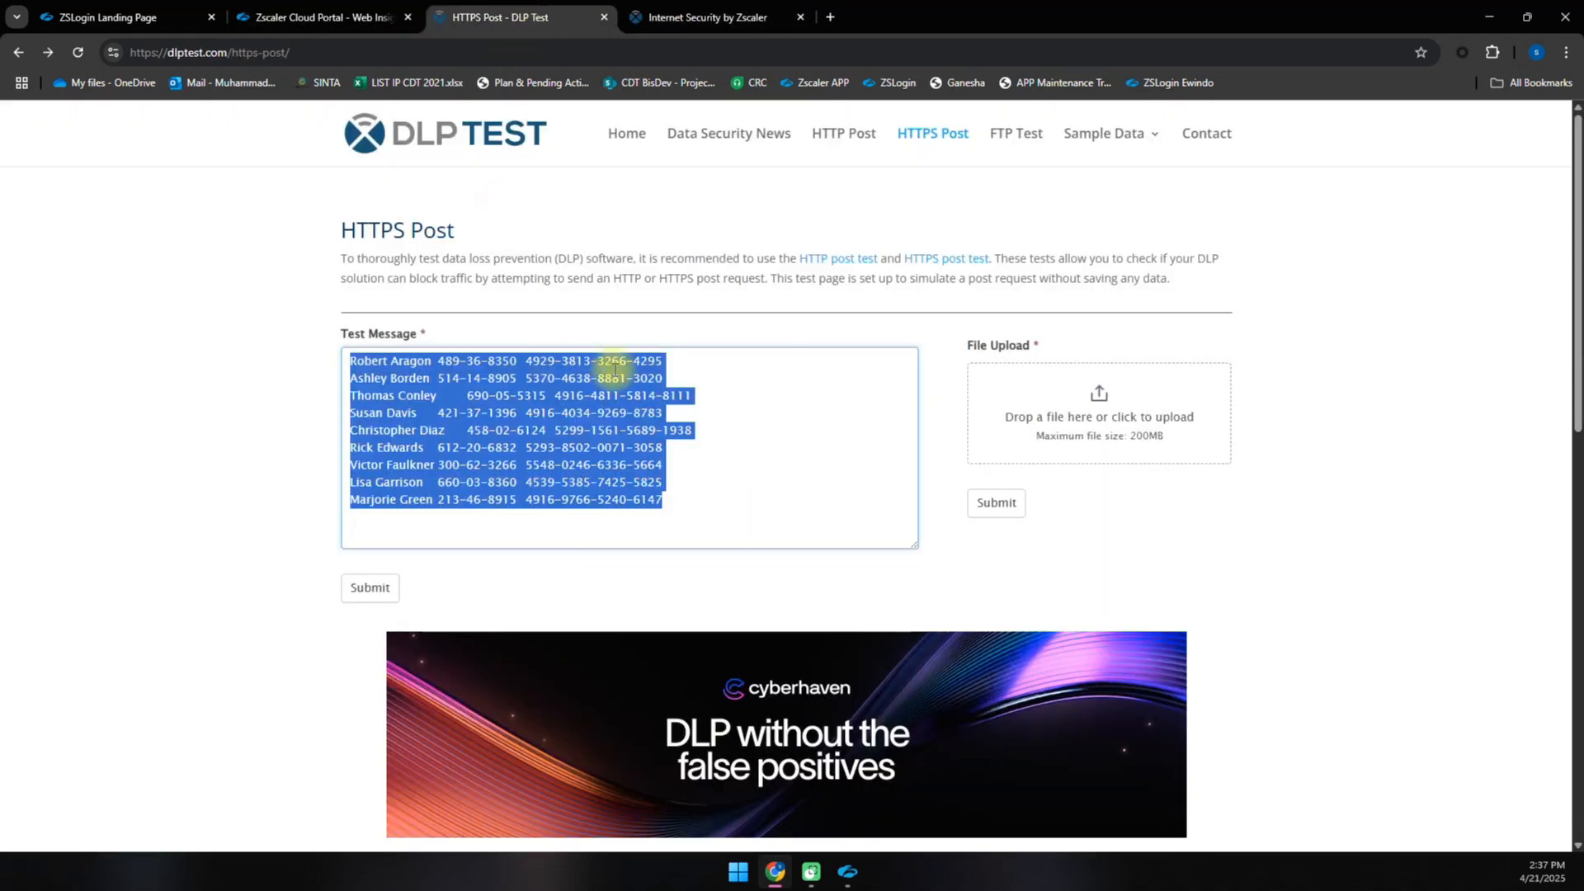
{"action": "left_click", "coordinate": [569, 379]}
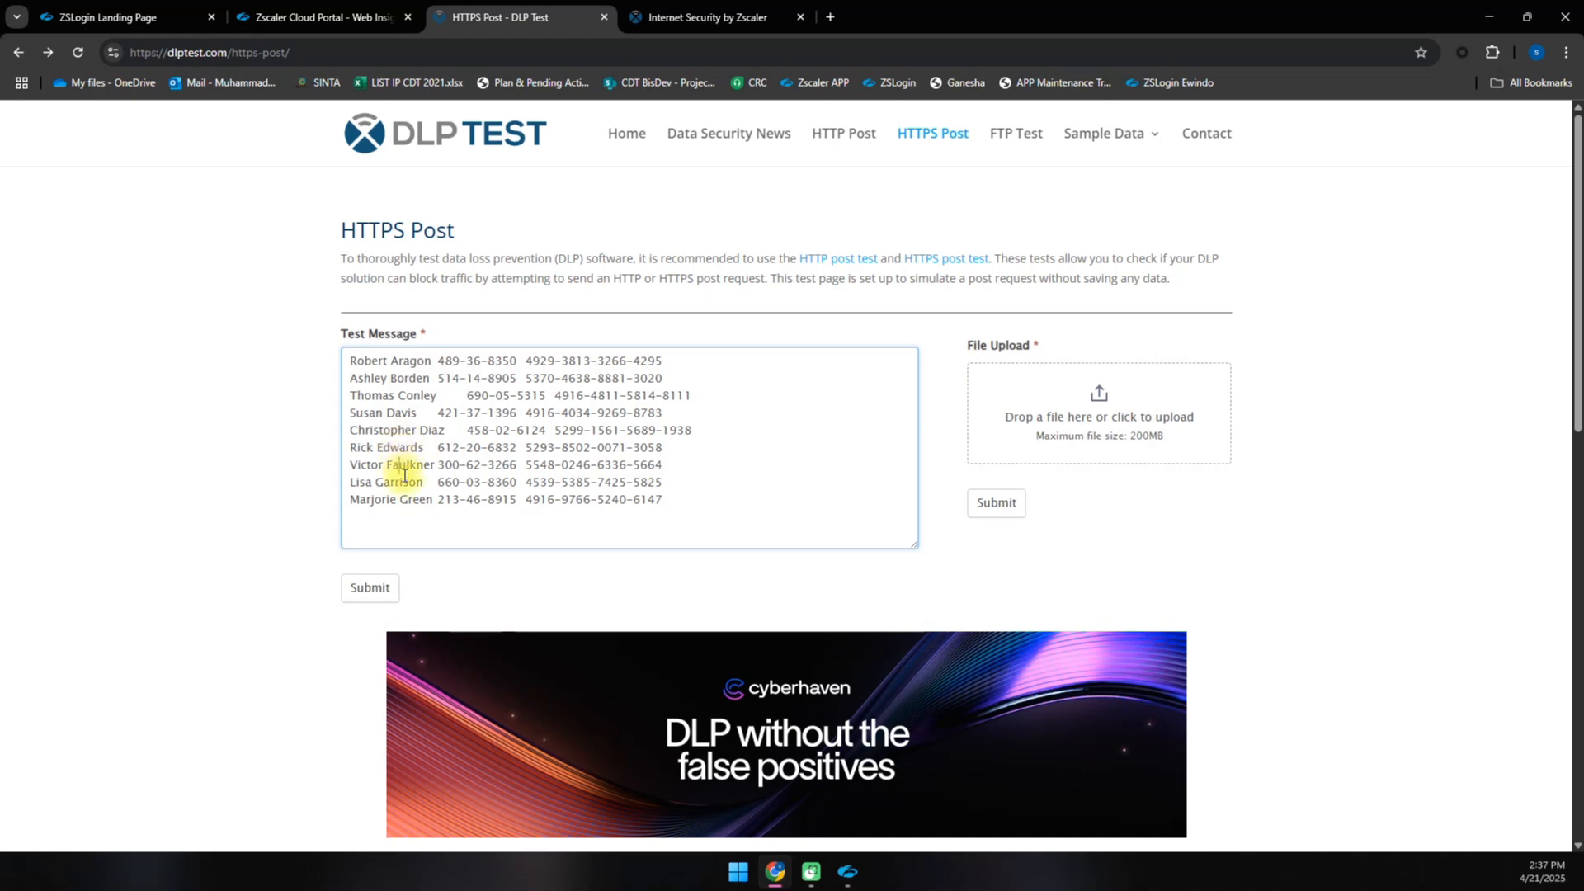
{"action": "left_click_drag", "start_coordinate": [716, 501], "coordinate": [288, 327]}
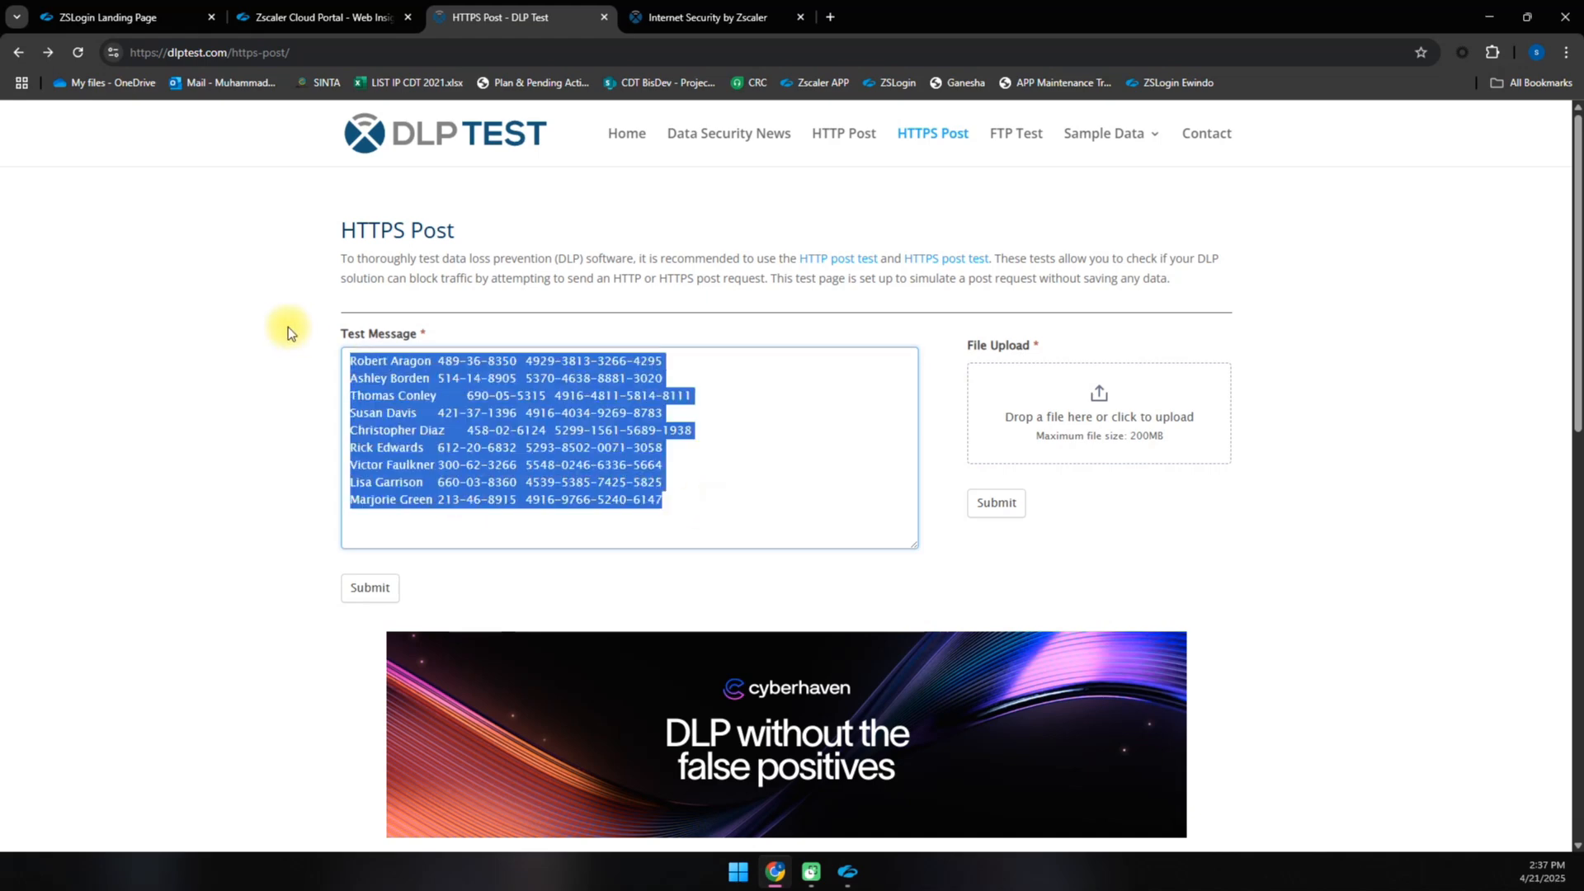